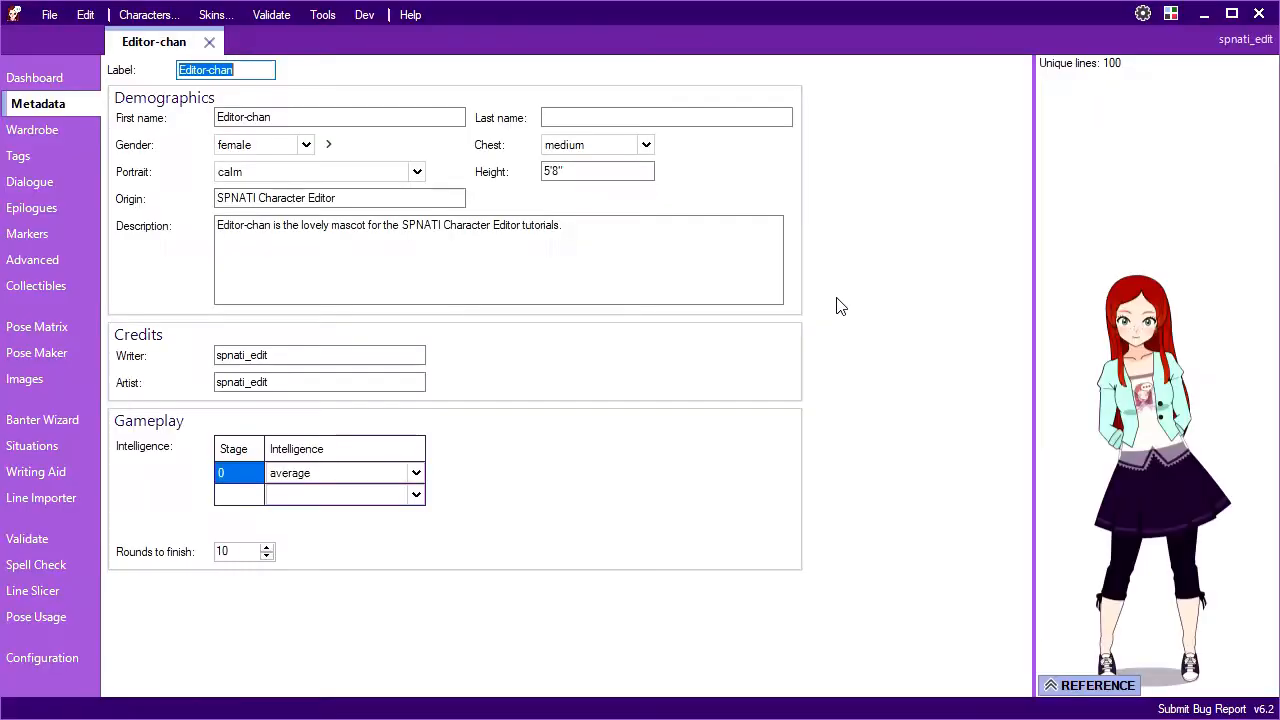
Create a new alternate outfit called superhero for the character Editor-chan.
left_click(214, 15)
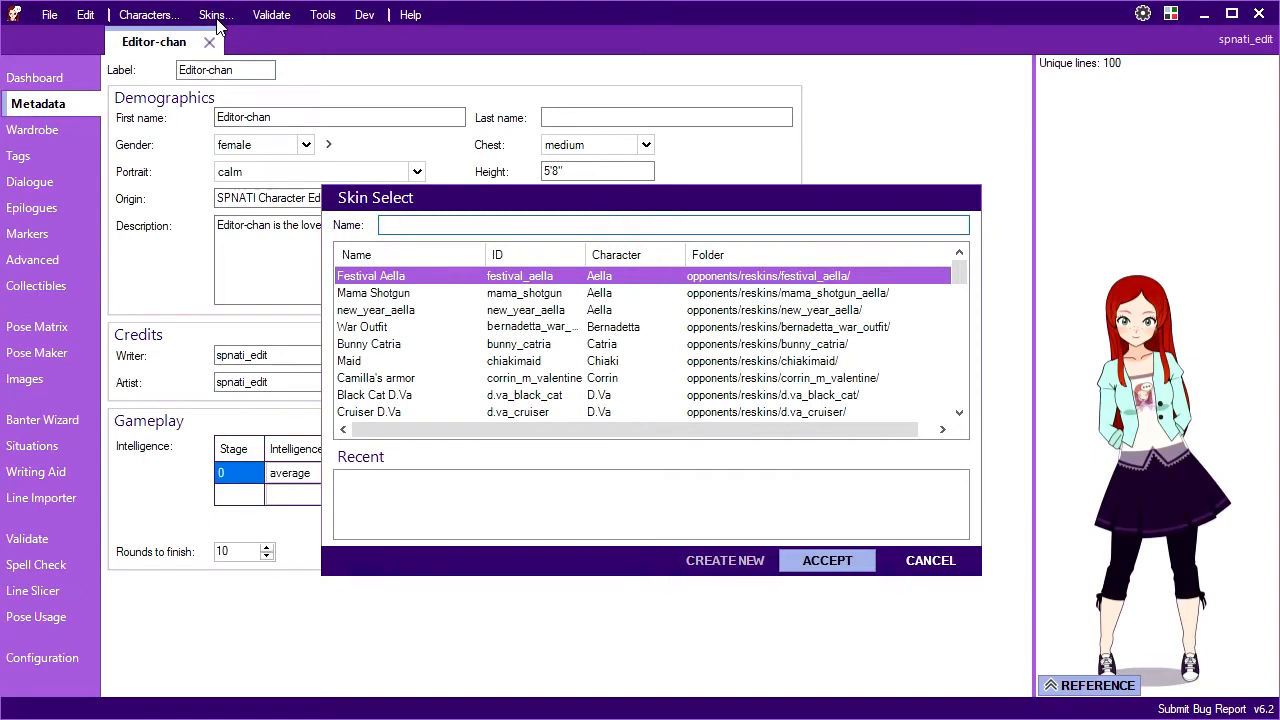
type("superhero")
key("Return")
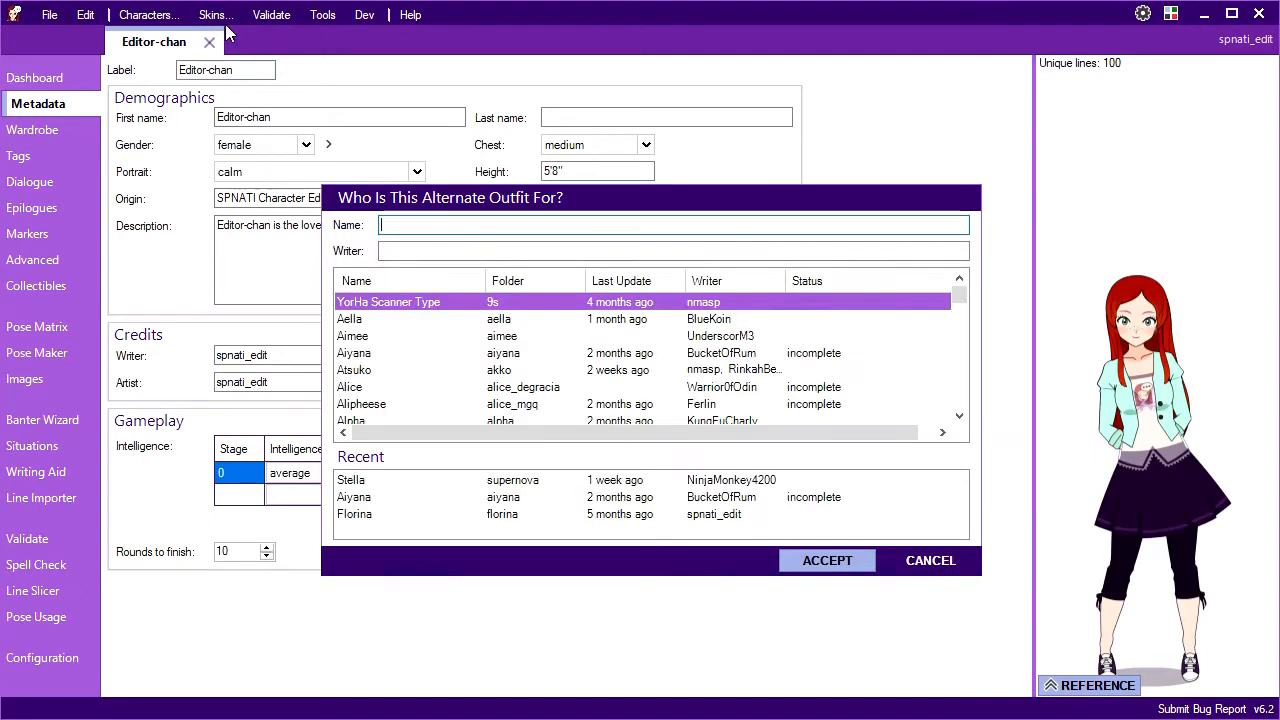
type("edi")
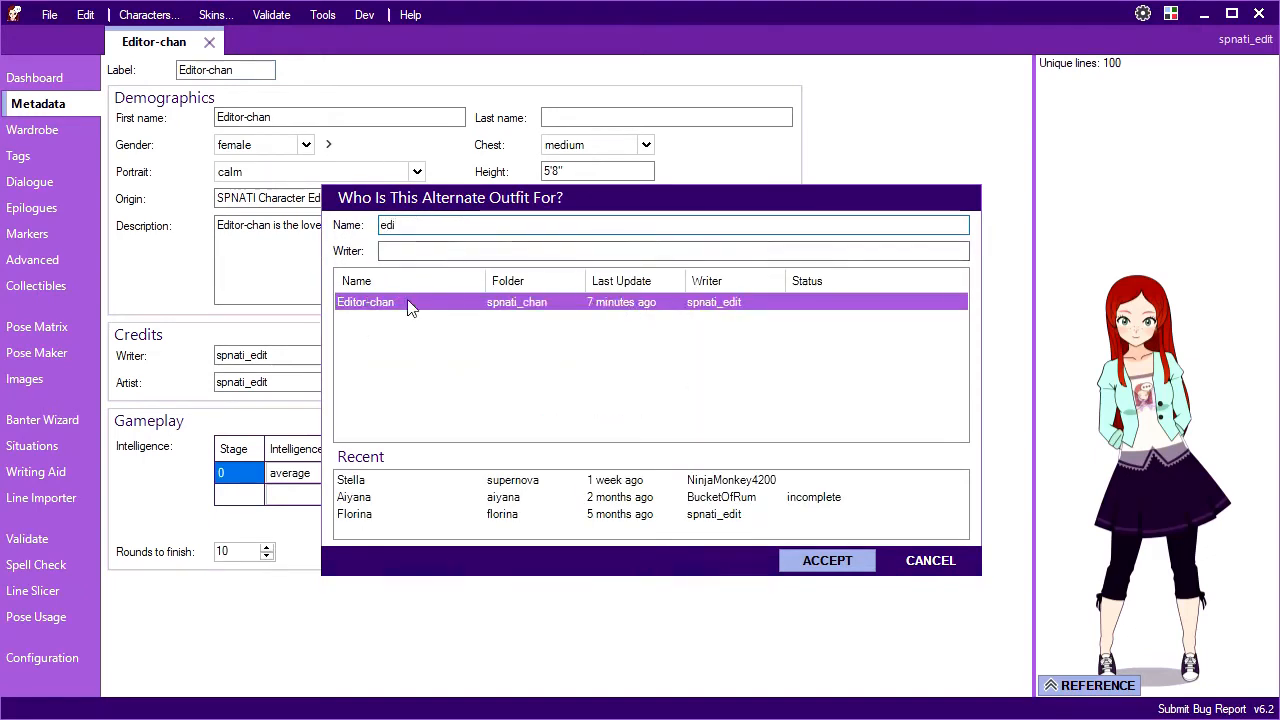
double_click(410, 304)
left_click(773, 452)
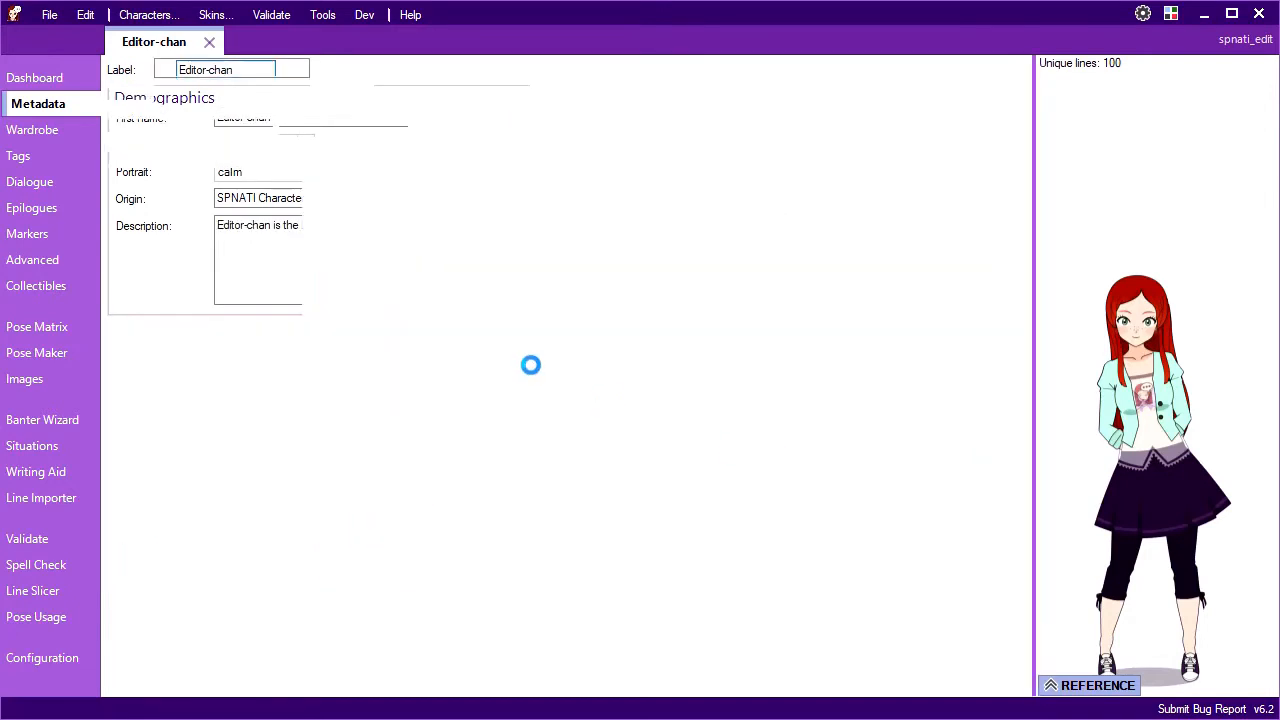
Name the outfit Bug-chan and set it to use base images starting at the Naked stage.
double_click(253, 68)
type("Bug-chan")
left_click(316, 128)
left_click(301, 248)
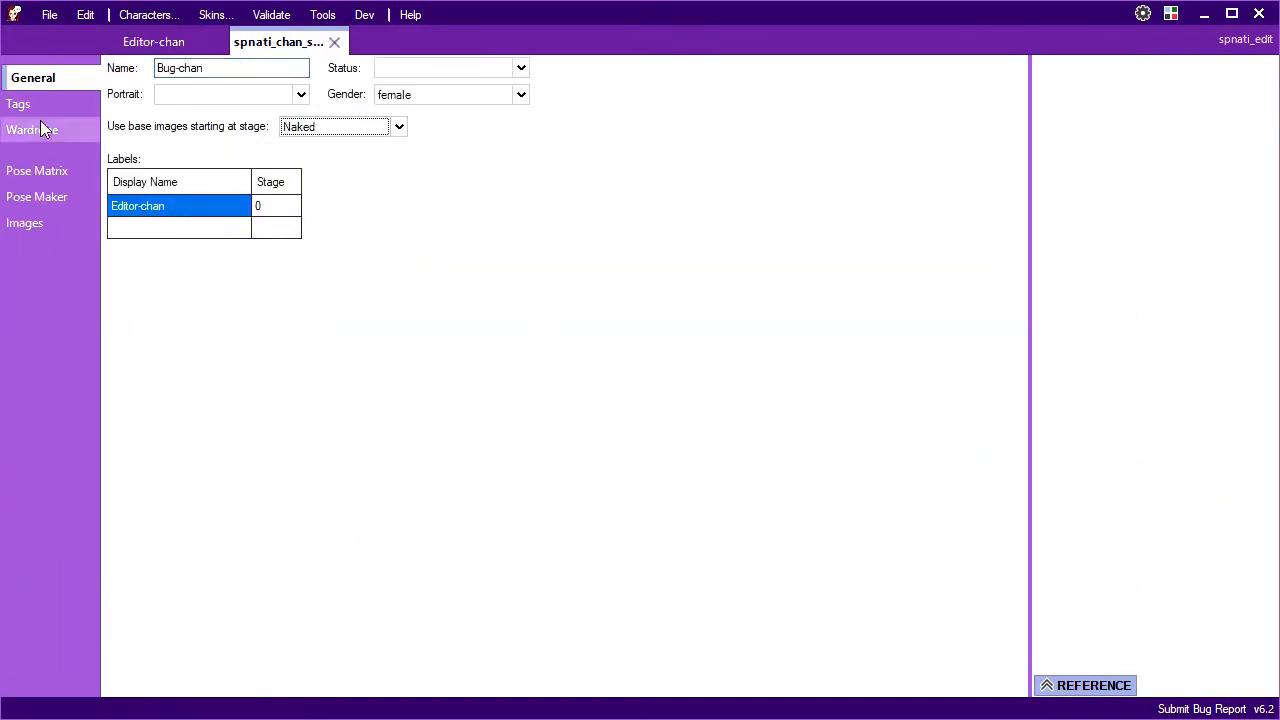
Rename the first wardrobe item as cape, clear its classification, and set its position to neck.
left_click(41, 129)
left_click(203, 110)
type("cape")
key("Tab")
key("BackSpace")
key("Tab")
key("Tab")
key("Tab")
type("neck")
Rename the second wardrobe item as mask and clear its classification.
key("Tab")
type("mask")
key("Tab")
key("BackSpace")
key("Tab")
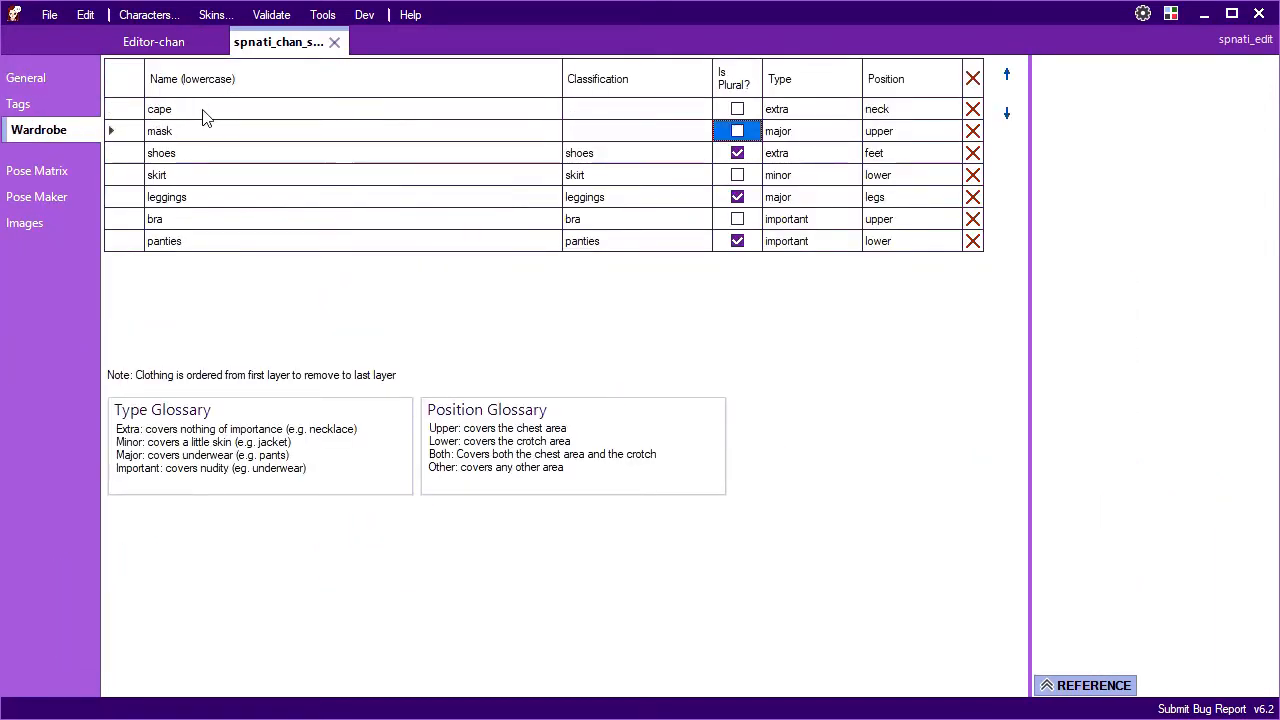
key("Tab")
key("Tab")
key("Tab")
Rename the shoes item as hair ties, clear its classification, and set its position to head.
type("hair ties")
key("Tab")
key("BackSpace")
key("Tab")
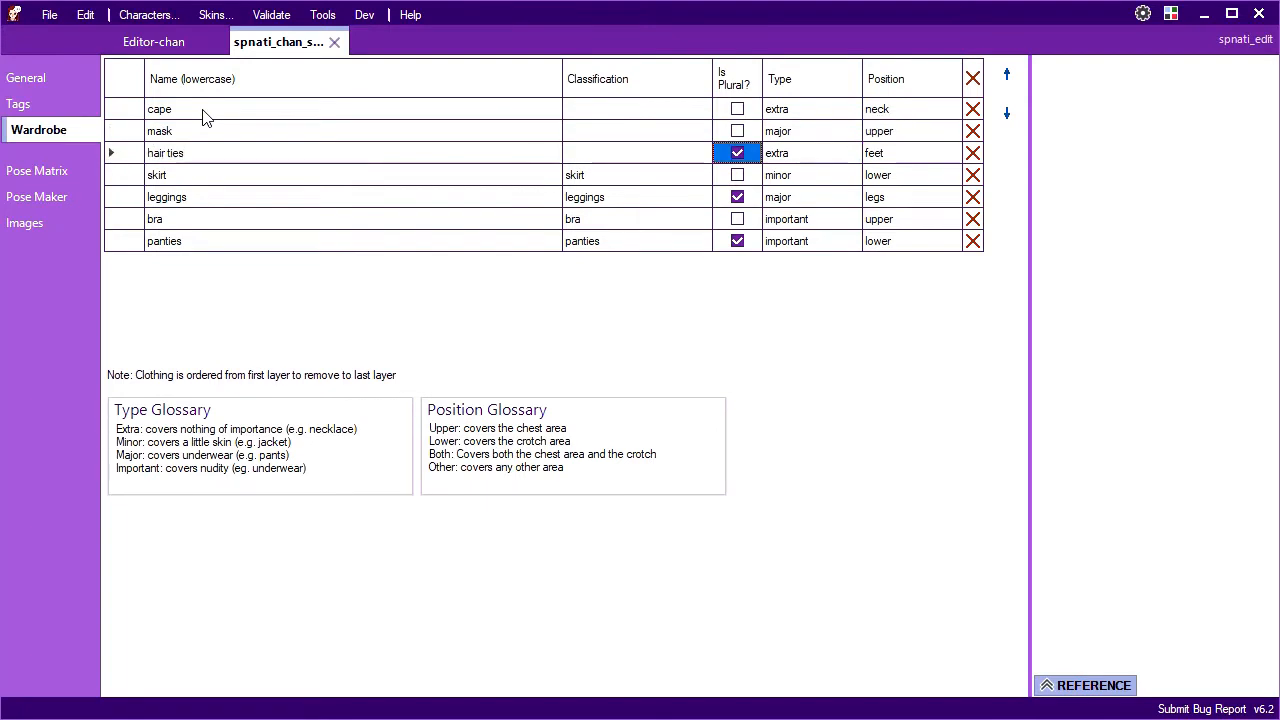
key("Tab")
key("Tab")
type("head")
key("Tab")
Rename the skirt item as belt and clear its classification.
type("belt")
key("Tab")
key("BackSpace")
key("Tab")
key("Tab")
key("Tab")
key("Tab")
Change the leggings item to a non-plural bodysuit with no classification and the position both.
type("bodysuit")
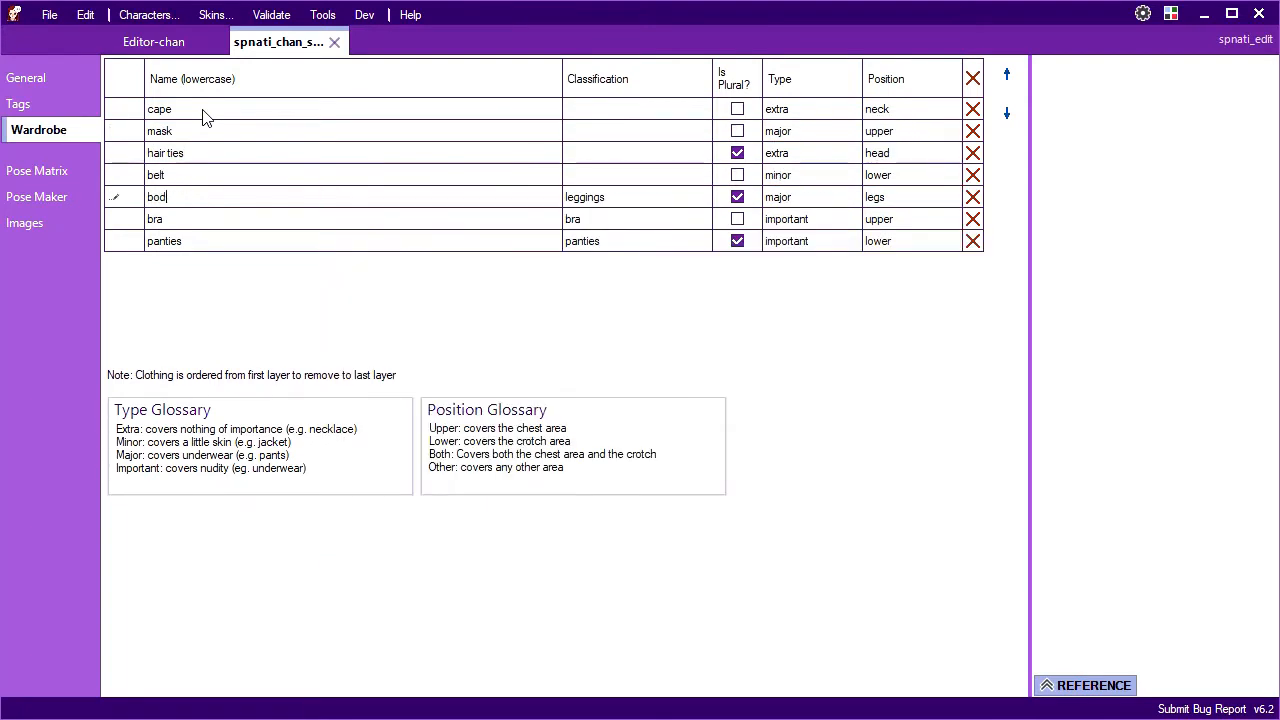
key("Tab")
key("BackSpace")
key("Tab")
key("space")
key("Tab")
key("Tab")
type("both")
key("Tab")
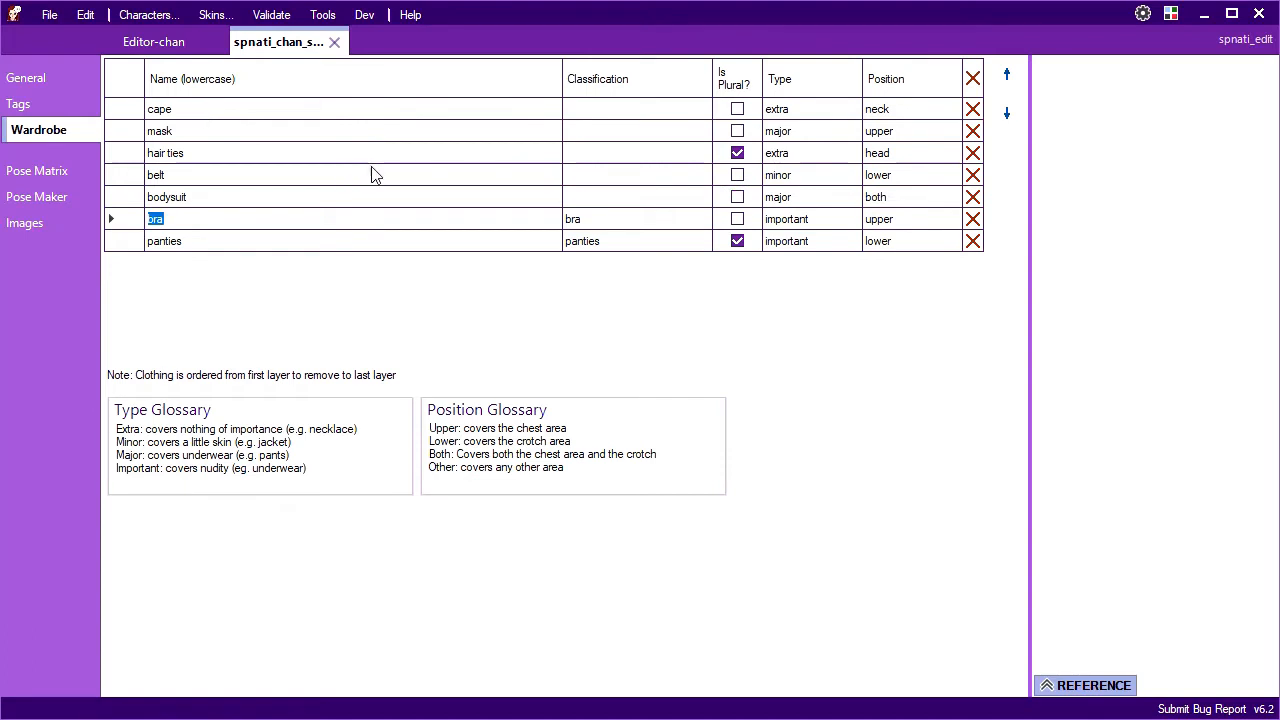
Copy the main character's Main sheet into the outfit's Pose Matrix and clear the wardrobe codes of its stages.
left_click(33, 173)
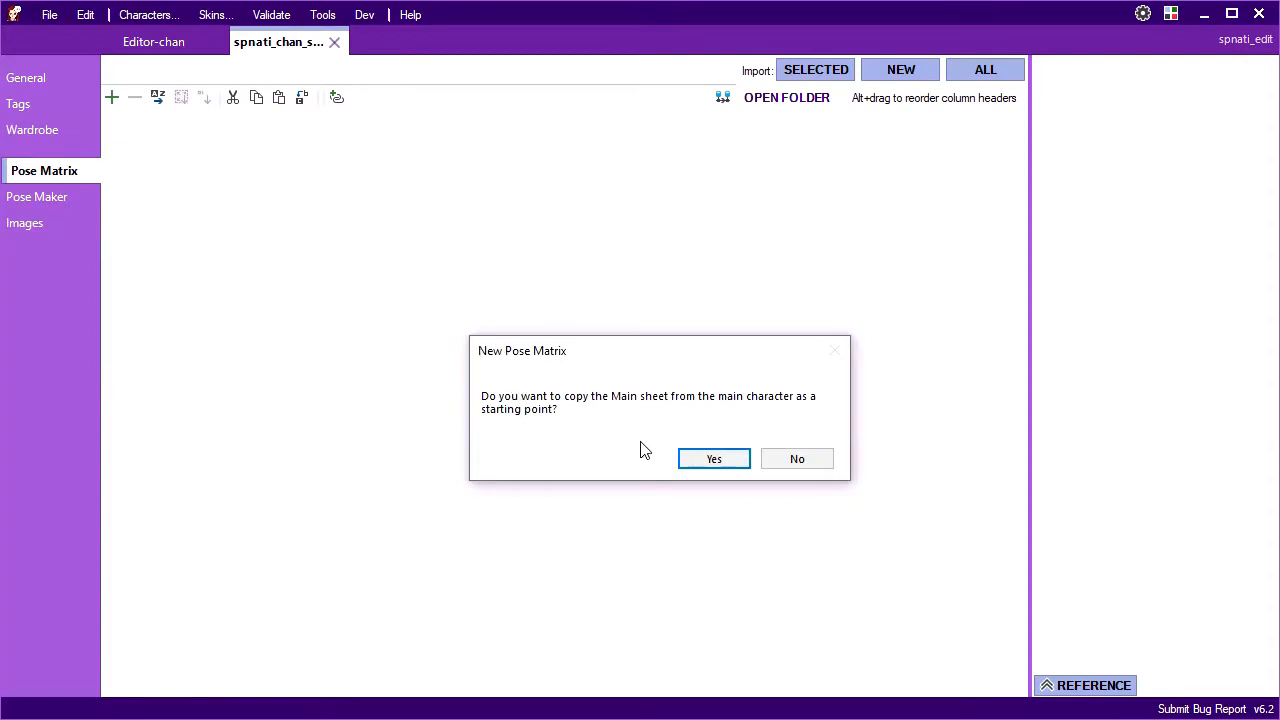
left_click(706, 462)
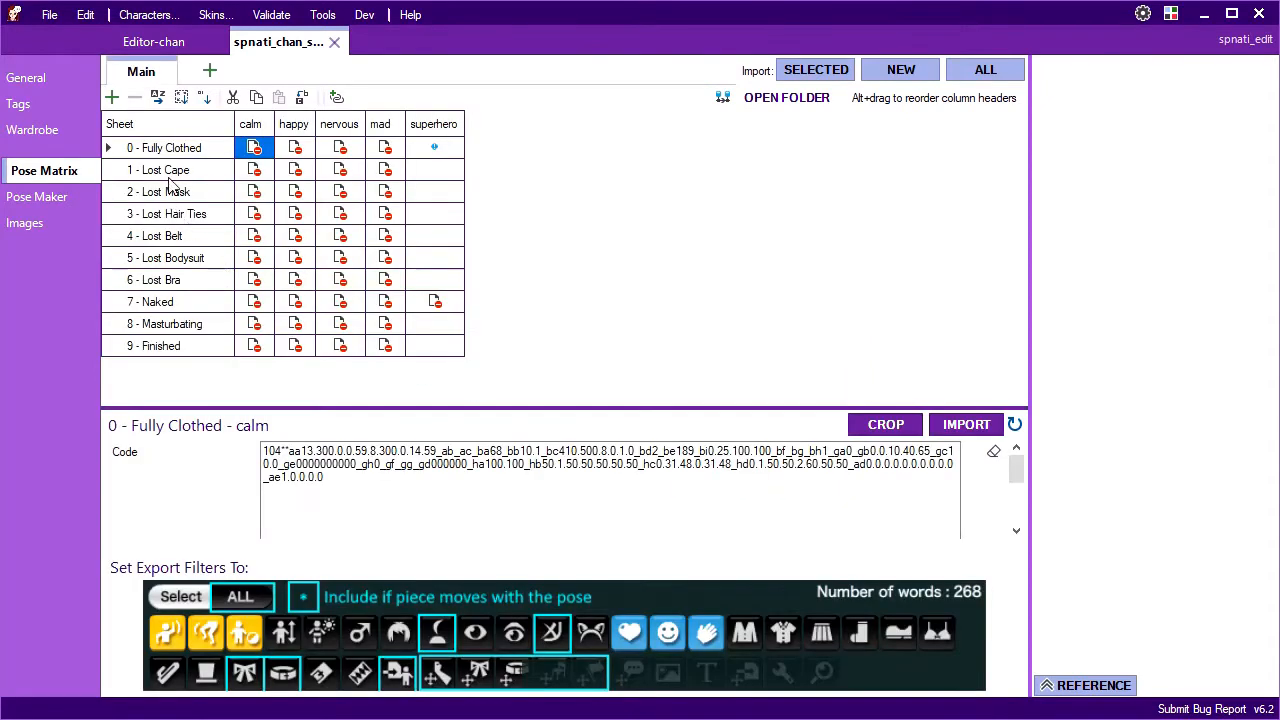
left_click(168, 171)
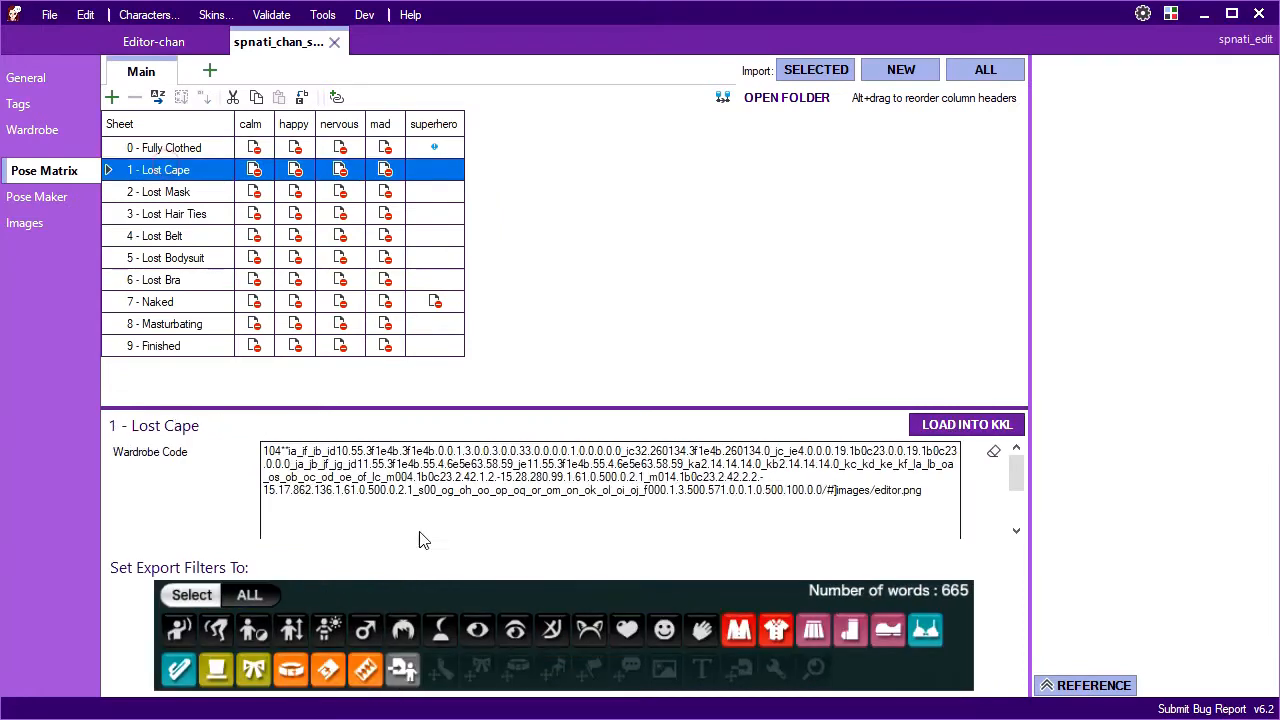
left_click(155, 191)
key("Down")
key("Down")
key("Down")
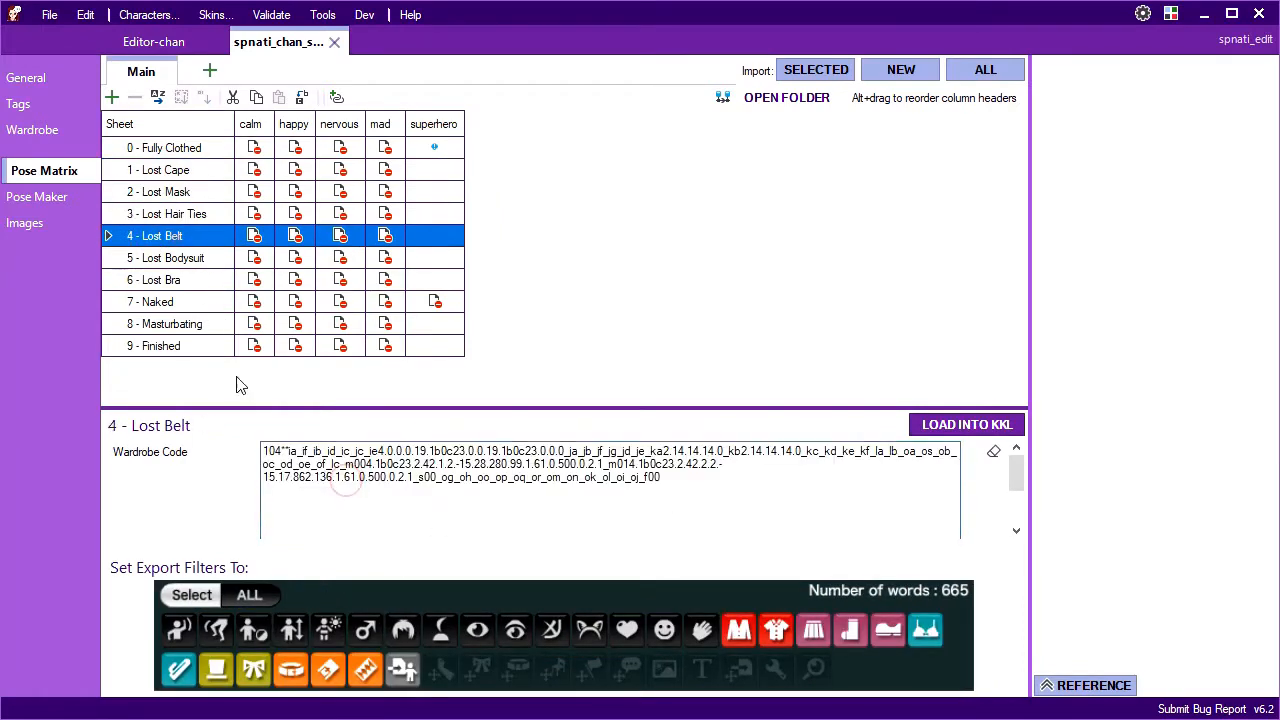
left_click(160, 280)
left_click(158, 302)
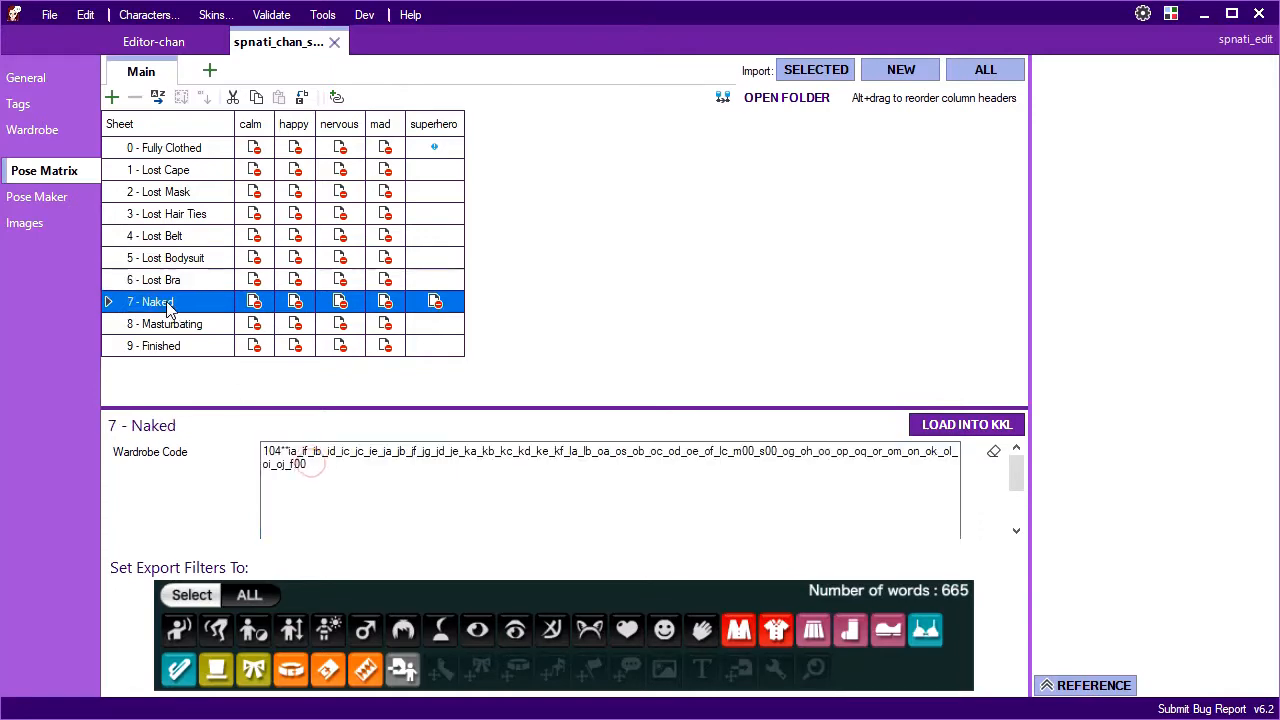
left_click(150, 324)
key("Down")
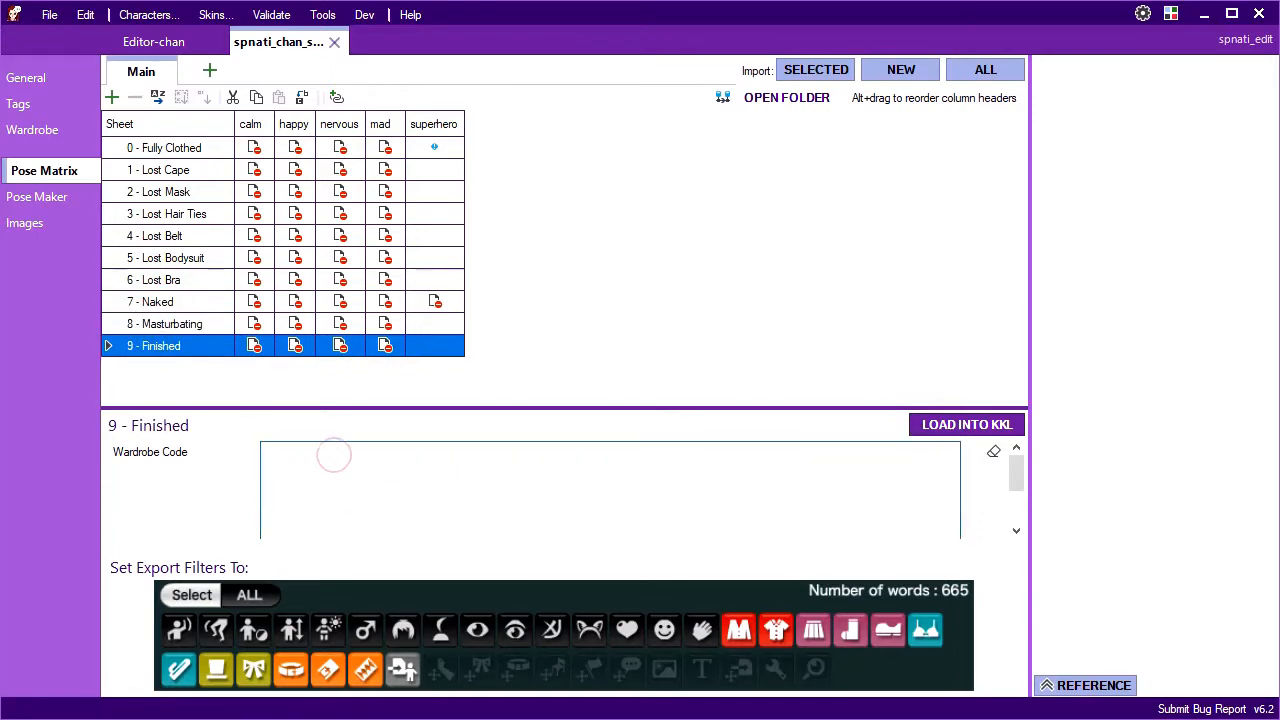
Paste the superhero wardrobe code into the Fully Clothed stage and export the Main sheet's lineup to KKL.
left_click(197, 148)
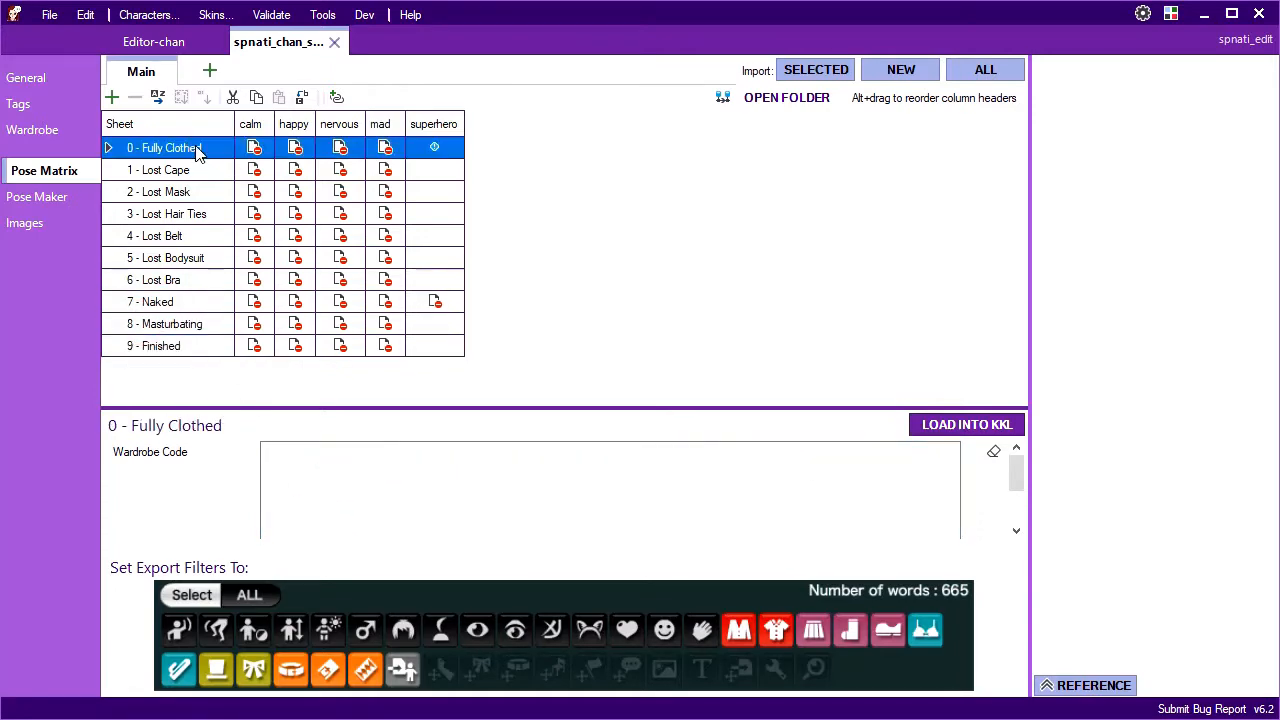
left_click(427, 490)
key("ctrl+a")
type("104**ea2.9d0606.bc2916.56.0.0_ec4.29.9d0606.bc2916.56.30.63.1_ed17.22.1.1.bc2916.56_ef0.2.22.9d0606.bc2916.56.0.1_eg0.2.22.9d0606.bc2916.56.0.1_r0026.9d0606.9d0606.56.0.0.8.8.0.591.607.0.5.500.1.0_ia_if_ib_id4.55.55.0.0.0.1.5.0.0.5.0.0.33.0.0.0.0.1.0.0.0.0.4_ic_jc5.55.55.55.0_ie4.0.0.0.19.55.0.0.19.55.0.0.1_ja_jb_jf_jg_jd_je_ka7.A60C0C.59.59.0_kb7.A60C0C.59.59.0_kc_kd_ke_kf_la_lb30.55.61.0.1.0.53.0_oa_os_ob_oc_od41.161618.0.0.0.0_oe_of_lc_m025.A60C0C.0.0.2.1.40.342.394.608.3.61.100.500.0.3.1_m034.151517.0.0.0.1.40.40.435.830.3.61.40.500.0.0.1_s000.54.54.56.1.50.163.328.826.1.0.0.50.3.61.500_og_oh_oo_op_oq_or_om_on_ok_ol_oi0.55.55.0.0_oj0.55.55.0.0_f00-10.0.0.498.413.-10.0.1.0.500.100.0.0/#]images\\cape2.png")
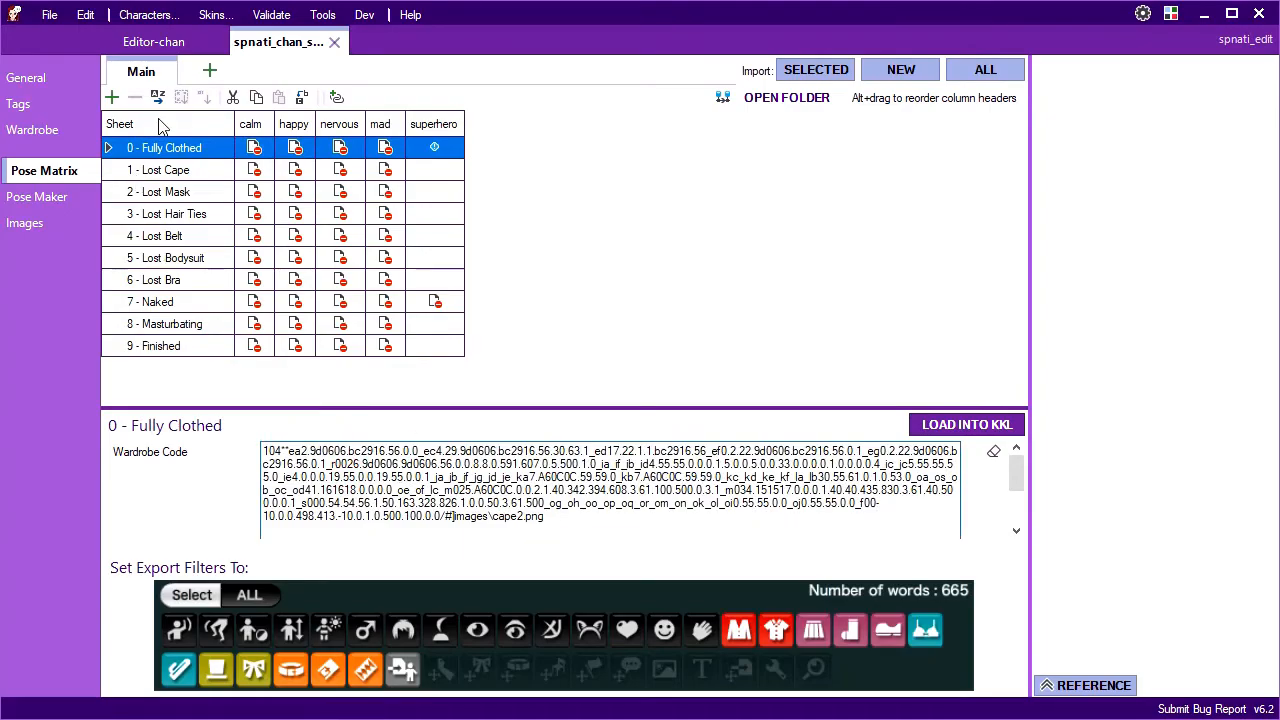
left_click(163, 124)
left_click(931, 423)
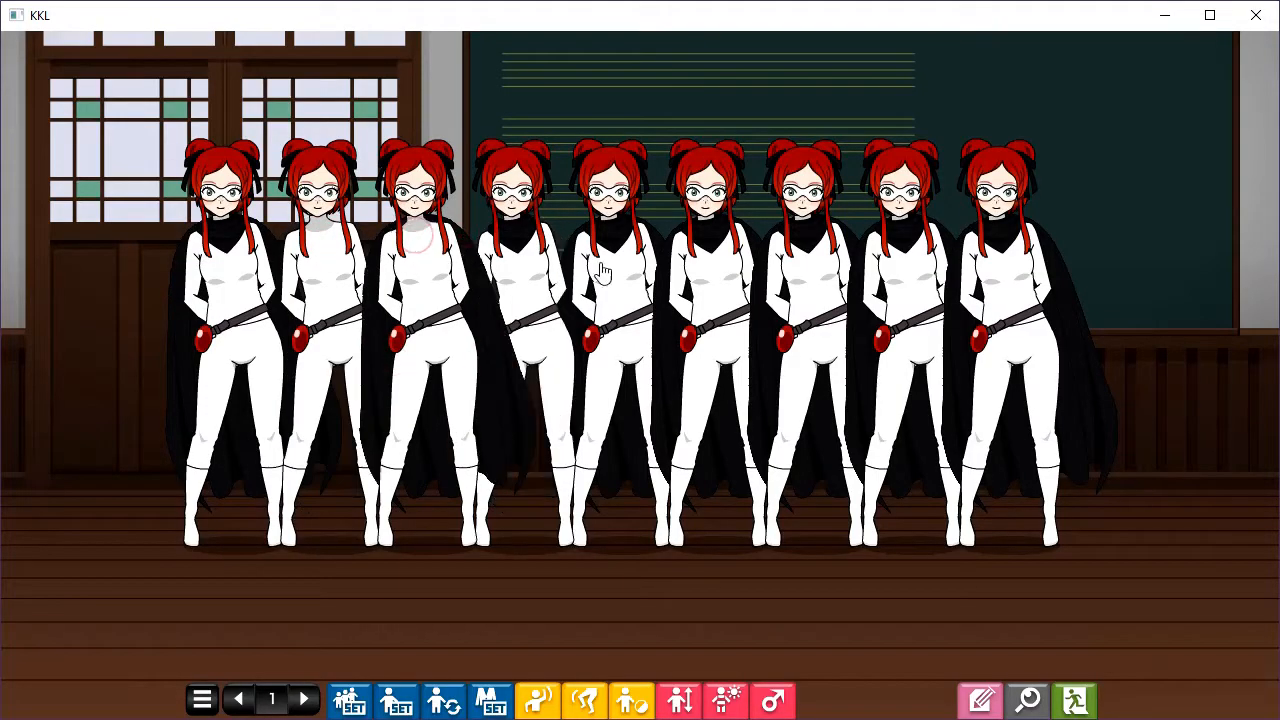
Remove the scarf and cape from every character in the lineup except the first.
left_click(512, 237)
left_click(609, 237)
left_click(803, 237)
left_click(900, 237)
left_click(706, 237)
left_click(998, 237)
left_click(1070, 370)
left_click(785, 386)
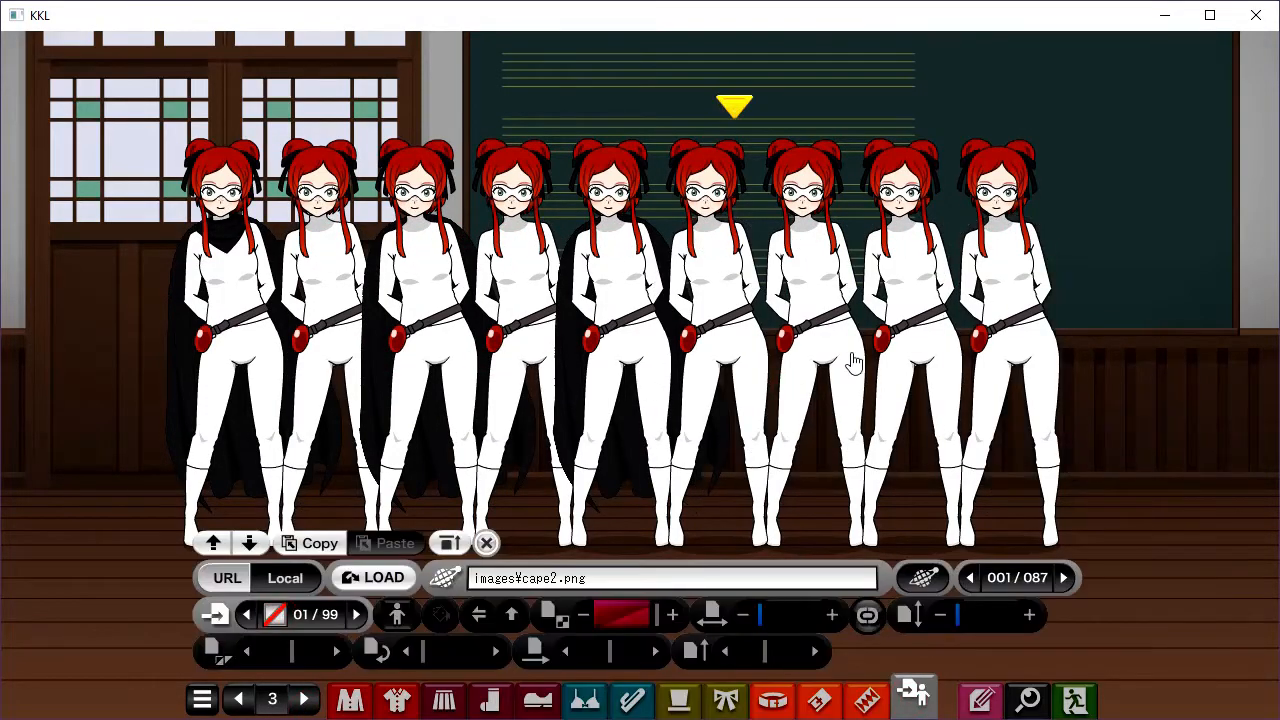
left_click(632, 409)
left_click(438, 445)
Remove the mask from the third through ninth characters in the lineup.
left_click(424, 199)
left_click(519, 198)
left_click(615, 198)
left_click(808, 198)
left_click(710, 198)
left_click(904, 198)
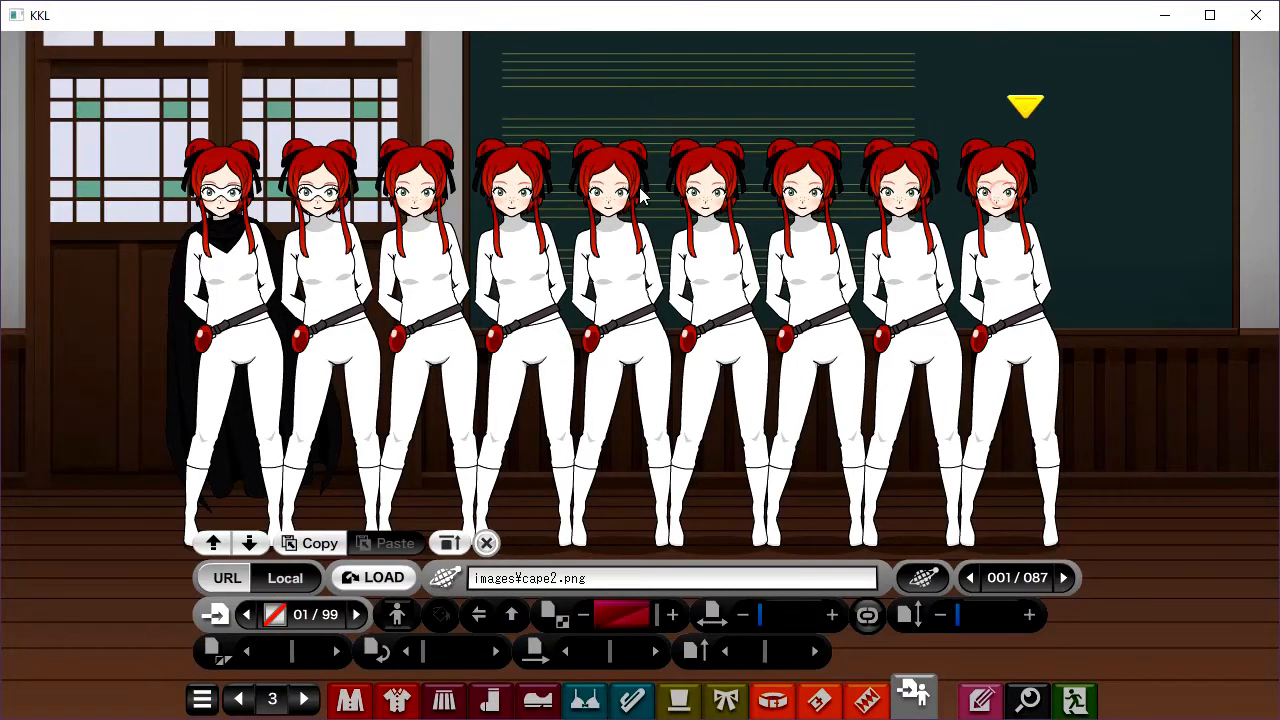
Remove the hair ties from the fourth through ninth characters and give the fourth long loose hair without buns.
left_click(304, 698)
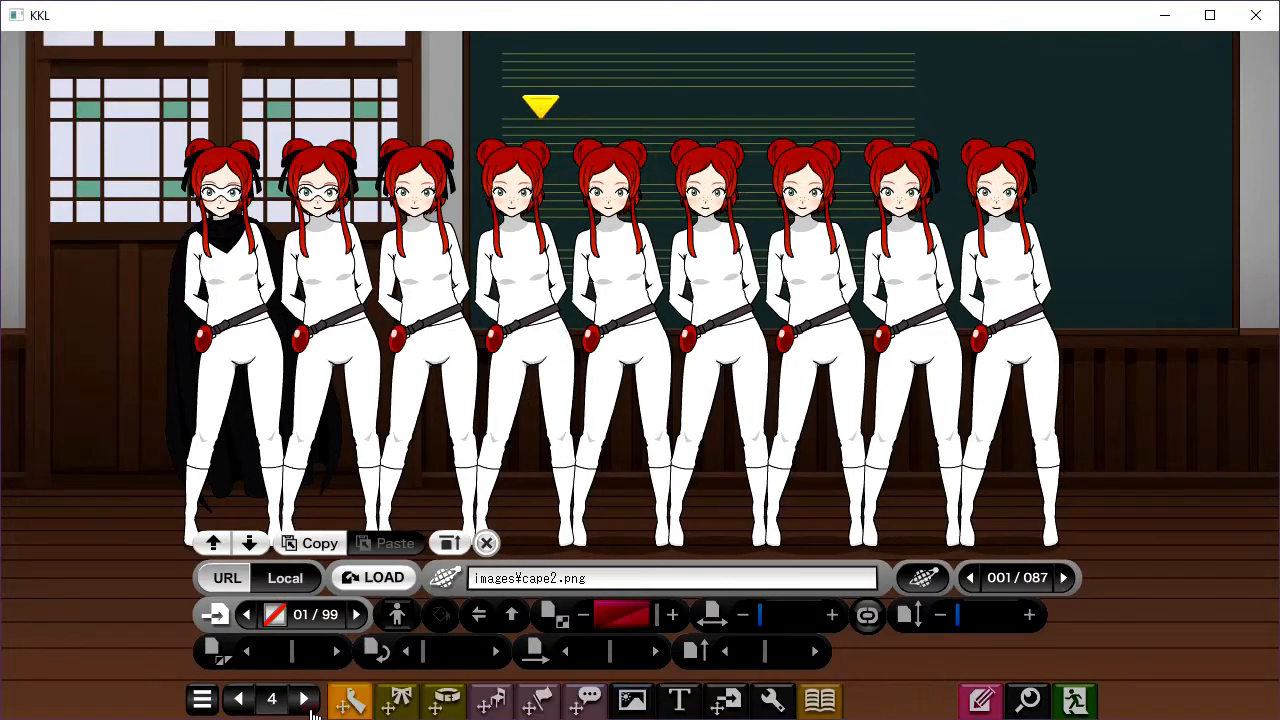
left_click(304, 699)
left_click(304, 699)
left_click(349, 700)
left_click(738, 590)
left_click(397, 698)
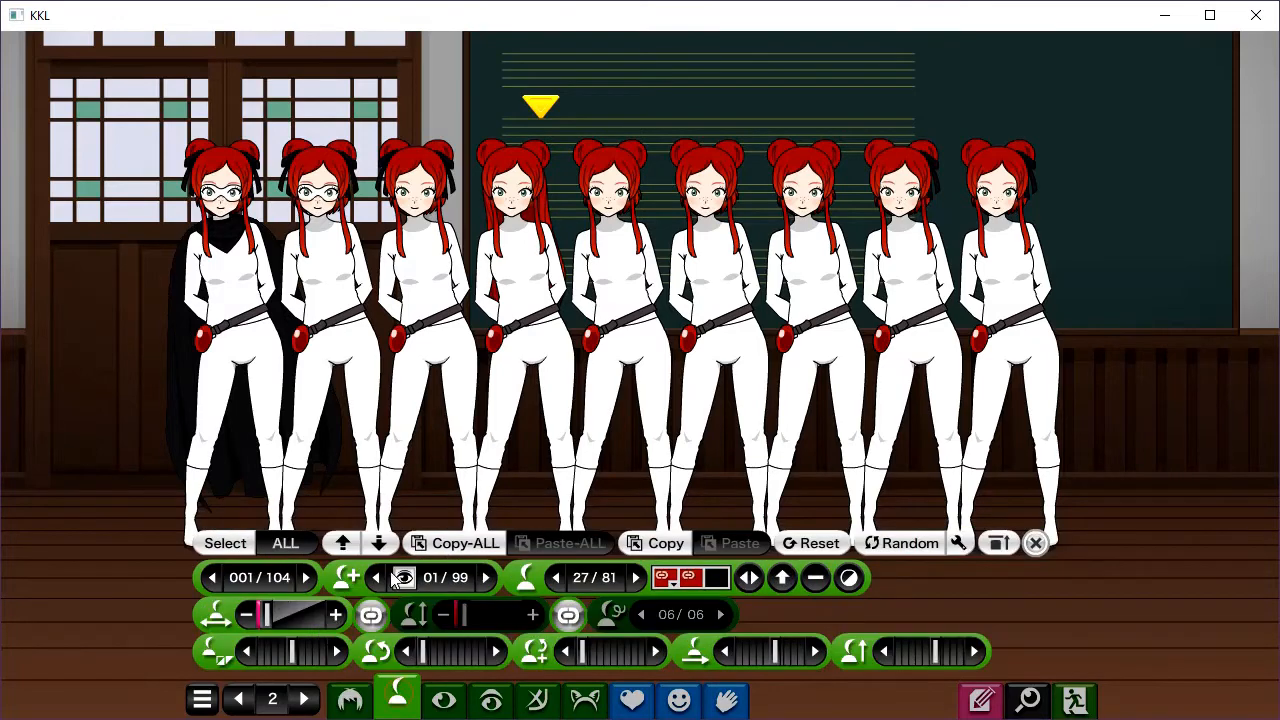
Copy the fourth character's hairstyle onto the fifth through ninth characters and hide their hair buns.
left_click(349, 700)
left_click(369, 506)
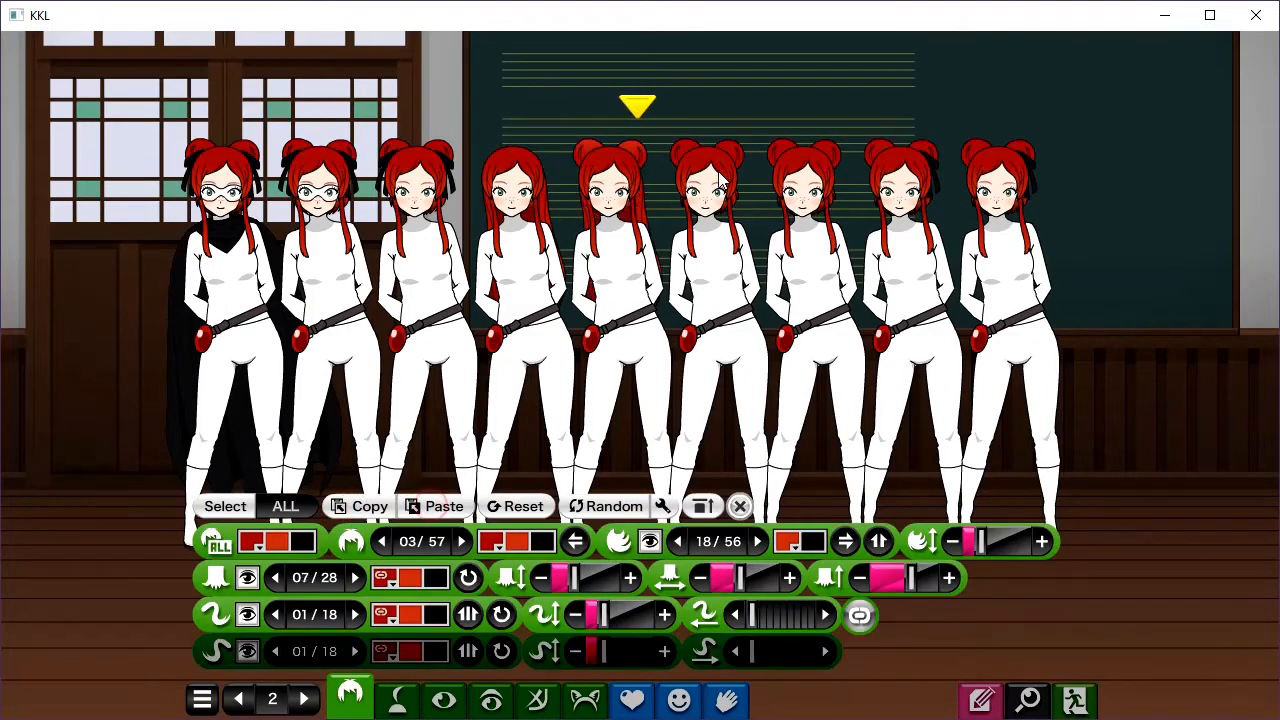
left_click(997, 193)
left_click(450, 506)
left_click(918, 182)
left_click(397, 698)
left_click(404, 578)
left_click(808, 190)
left_click(404, 578)
left_click(710, 190)
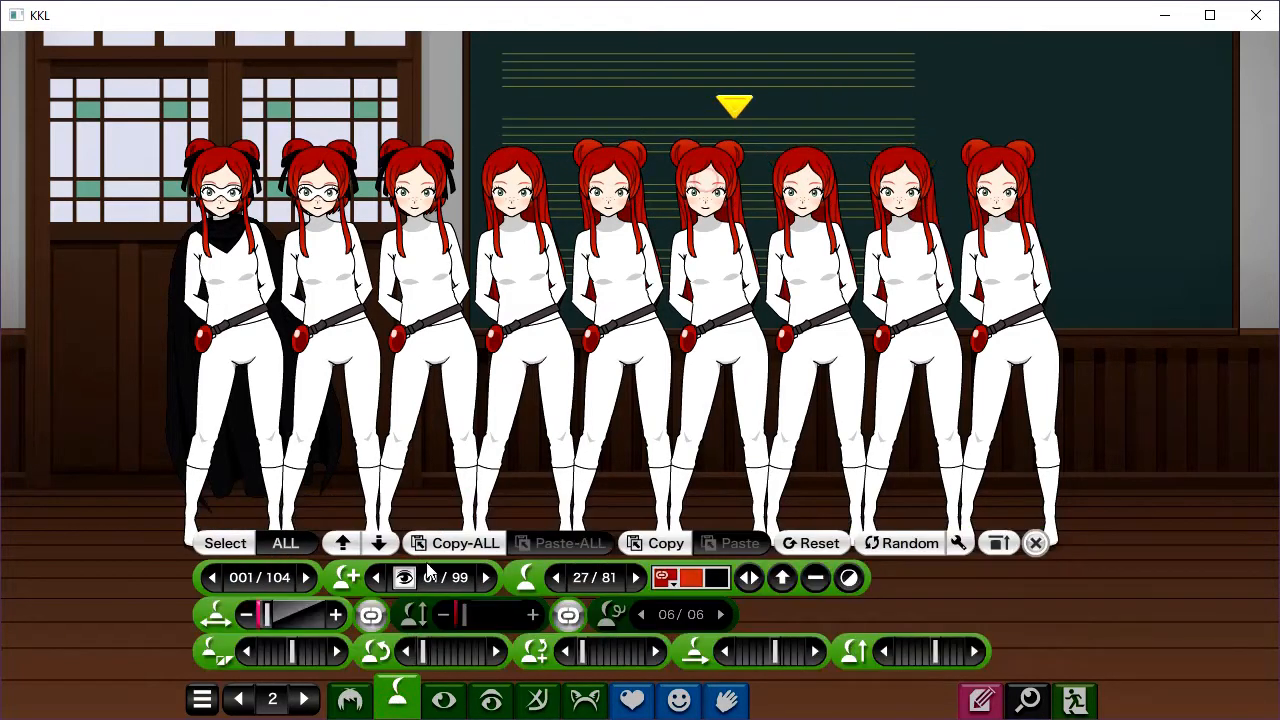
left_click(1014, 164)
Remove the belt from the fifth through ninth characters.
left_click(634, 322)
left_click(693, 335)
left_click(787, 336)
left_click(884, 337)
left_click(982, 338)
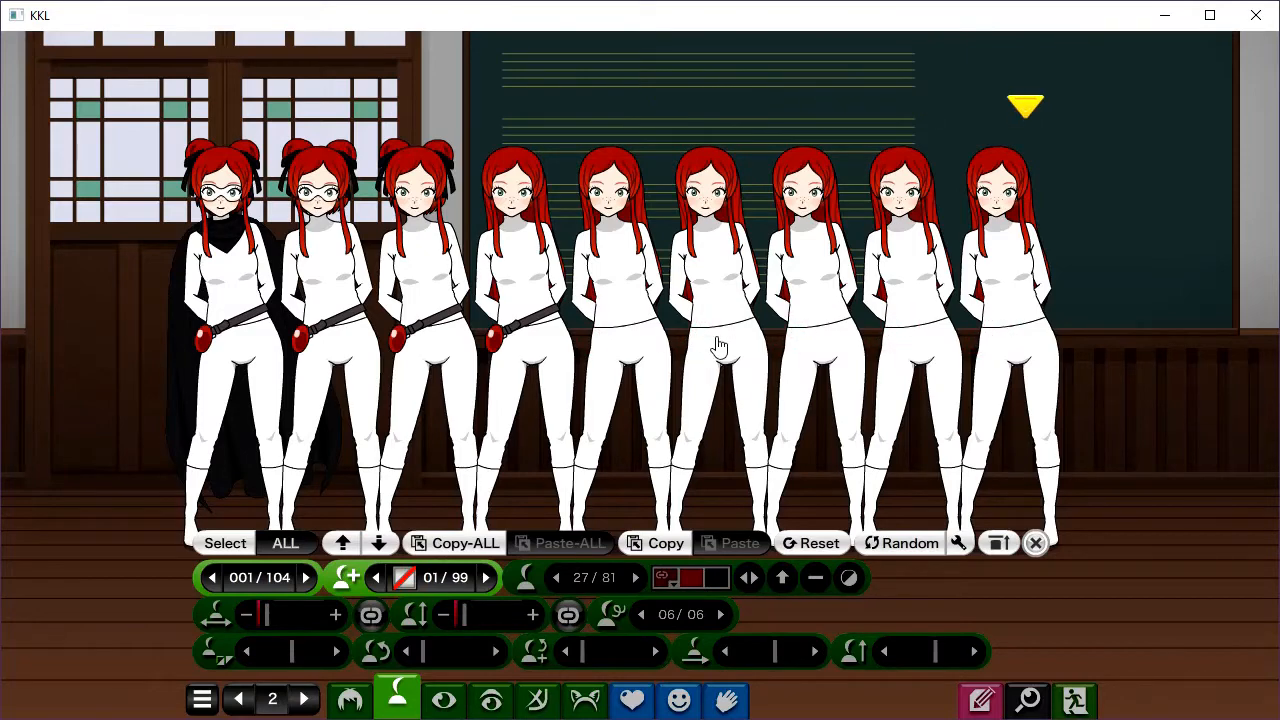
Remove the bodysuit from the sixth through ninth characters.
left_click(718, 345)
left_click(818, 310)
left_click(902, 318)
left_click(1000, 318)
Remove the upper underwear layer from the seventh through ninth characters and the lower layer from the last two.
left_click(795, 268)
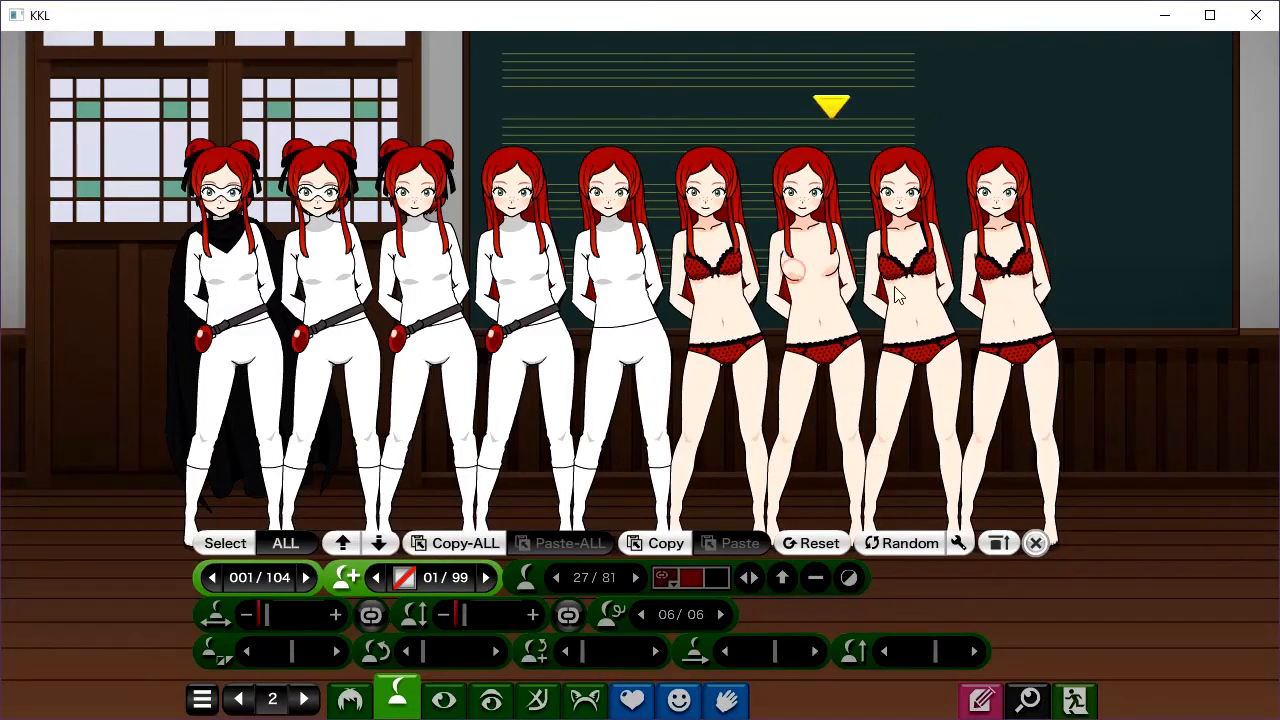
left_click(903, 266)
left_click(918, 350)
left_click(1015, 348)
left_click(1003, 266)
Export the lineup code for ALL characters with only the hair and clothing filters enabled, and copy it.
left_click(980, 698)
left_click(486, 651)
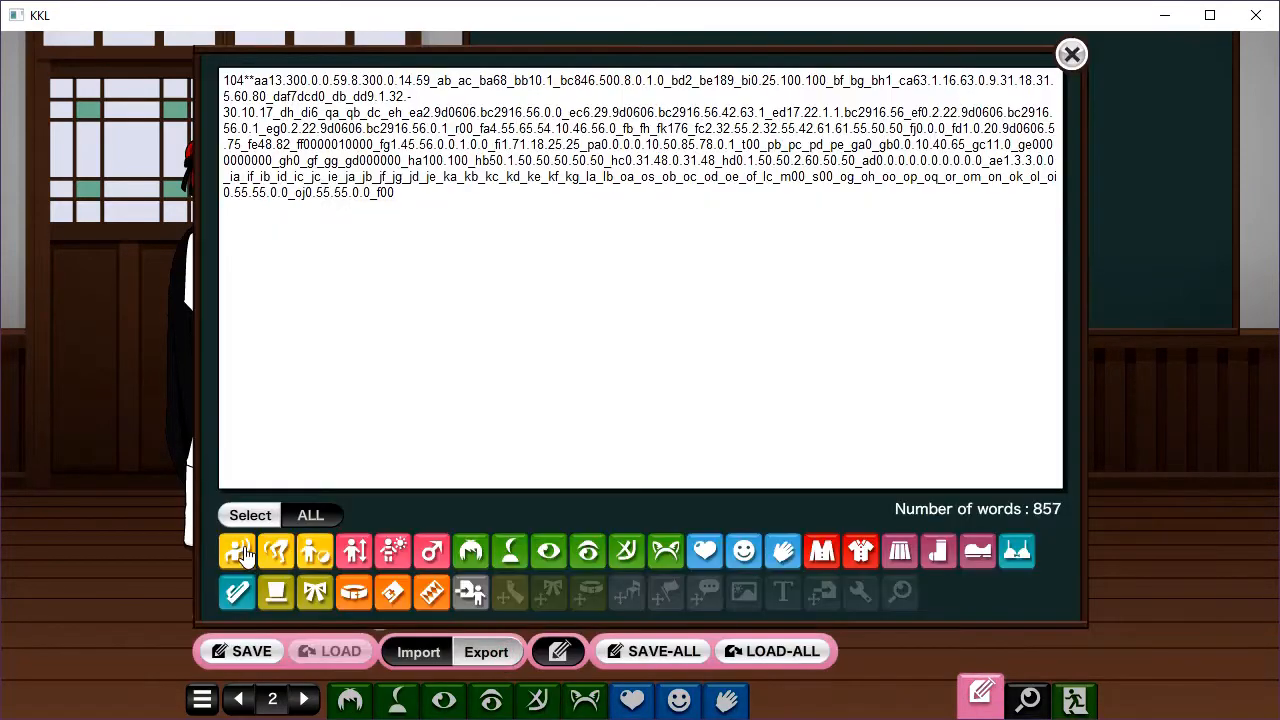
left_click(311, 515)
left_click_drag(245, 554, 436, 553)
left_click_drag(549, 554, 668, 554)
mouse_move(777, 552)
left_mouse_down()
mouse_move(708, 561)
mouse_move(578, 620)
mouse_move(511, 589)
mouse_move(878, 599)
mouse_move(588, 600)
left_mouse_up()
left_click(568, 288)
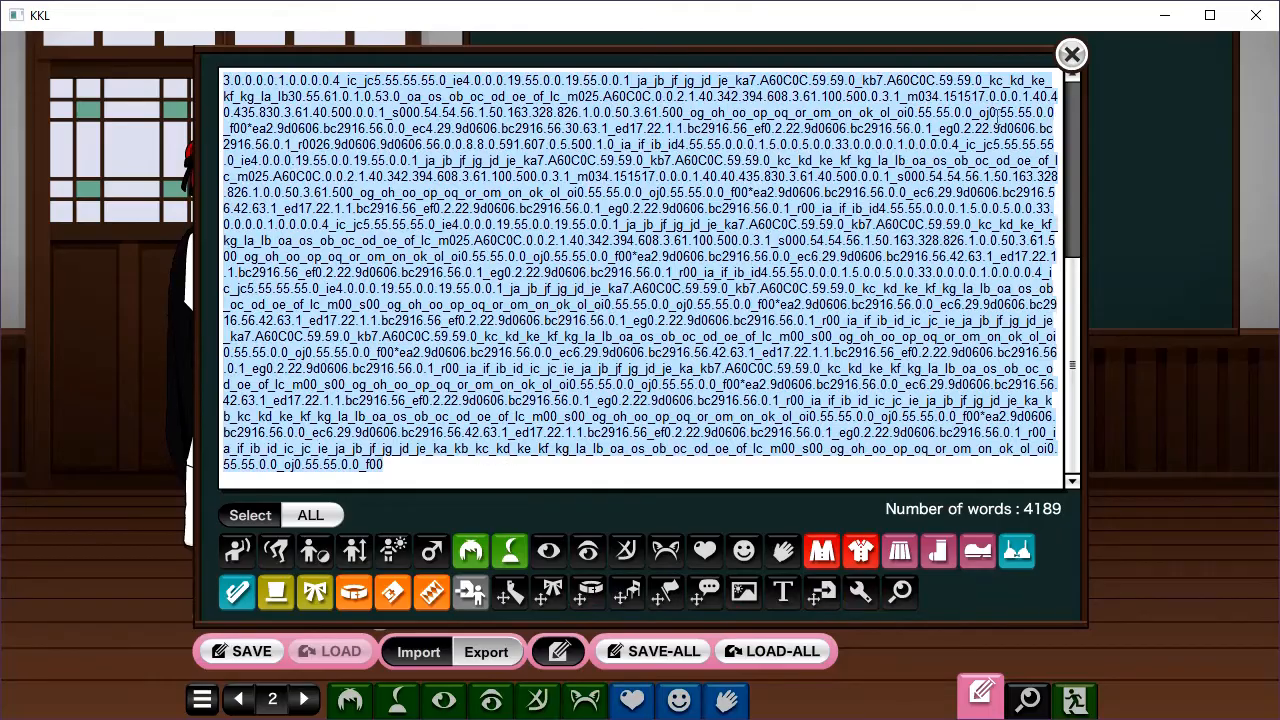
Switch back to the SPNATI Character Editor and import the copied lineup code into the Main sheet.
left_click(1072, 55)
left_click(545, 719)
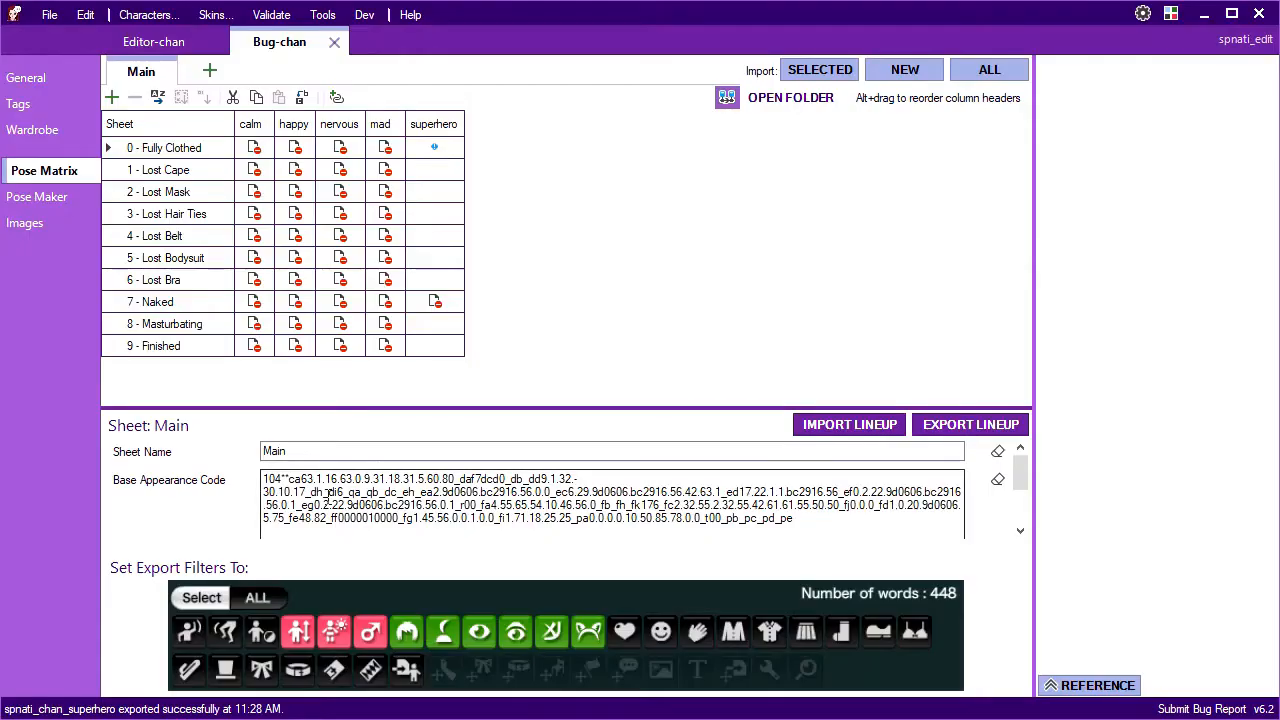
left_click(851, 427)
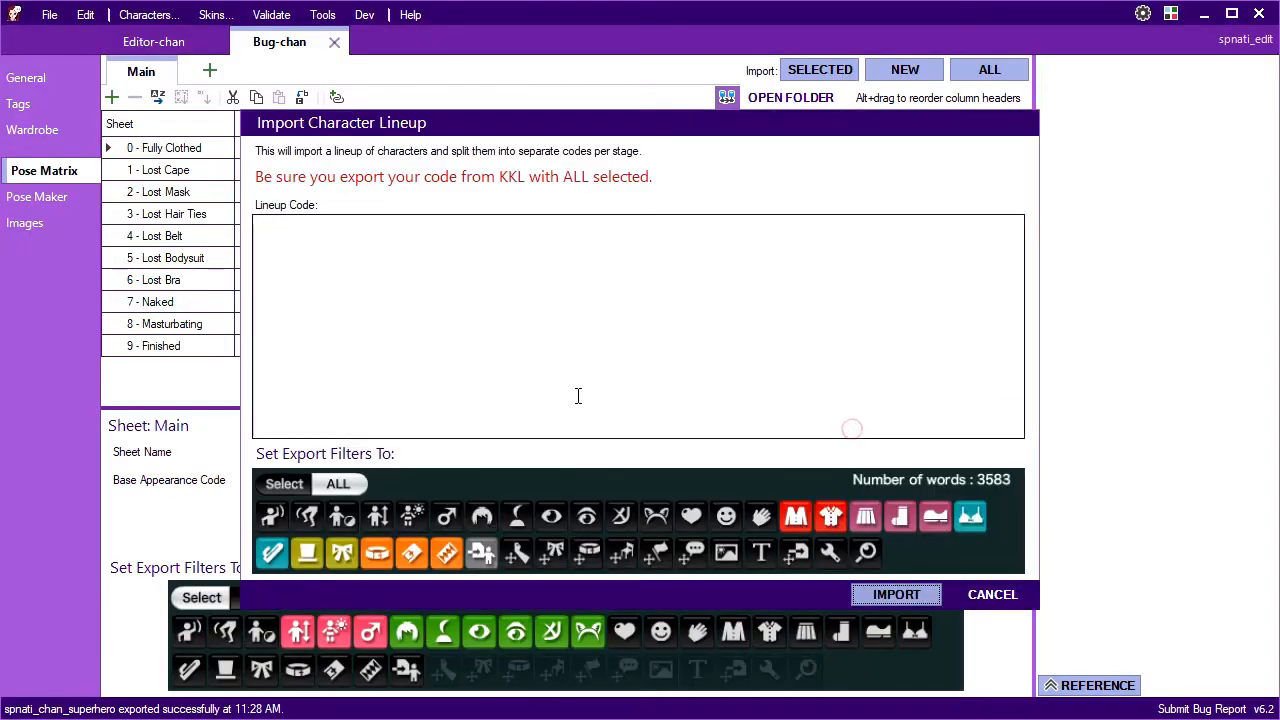
key("ctrl+v")
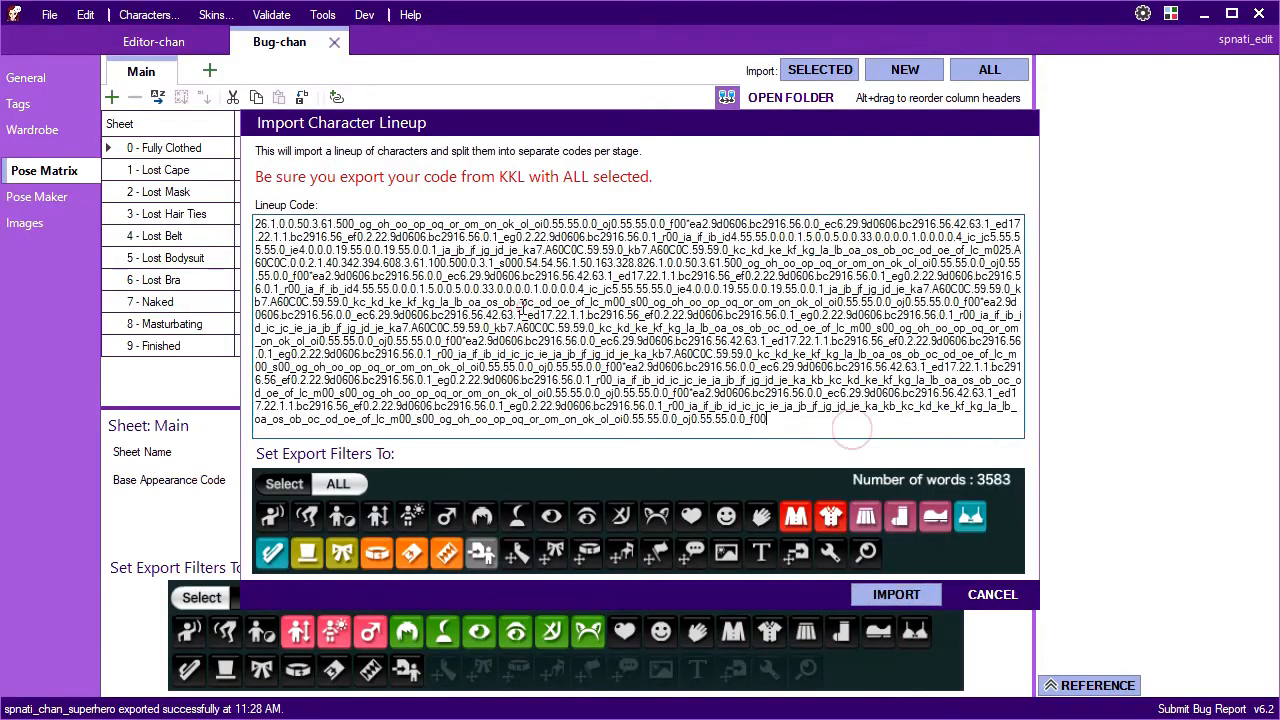
left_click(905, 597)
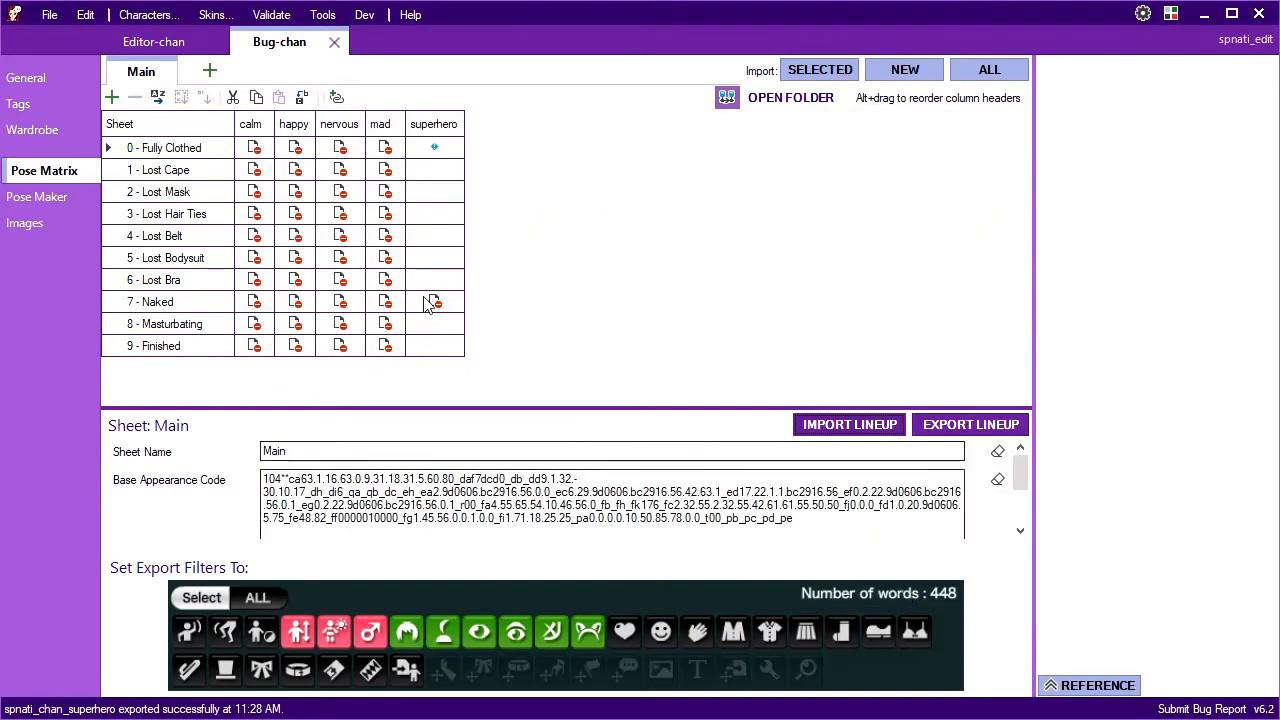
Preview and crop the calm pose for the Lost Cape and Lost Mask stages.
left_click(255, 172)
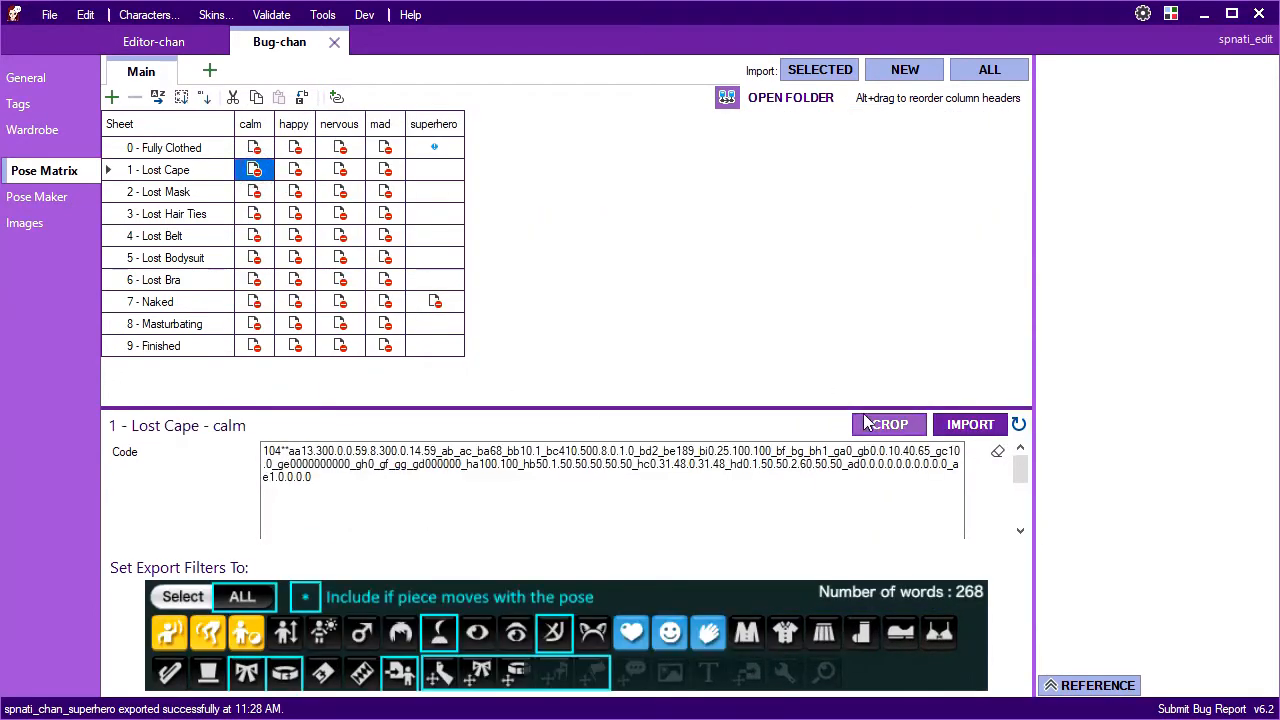
left_click(915, 427)
left_click_drag(268, 82, 419, 102)
left_click(924, 648)
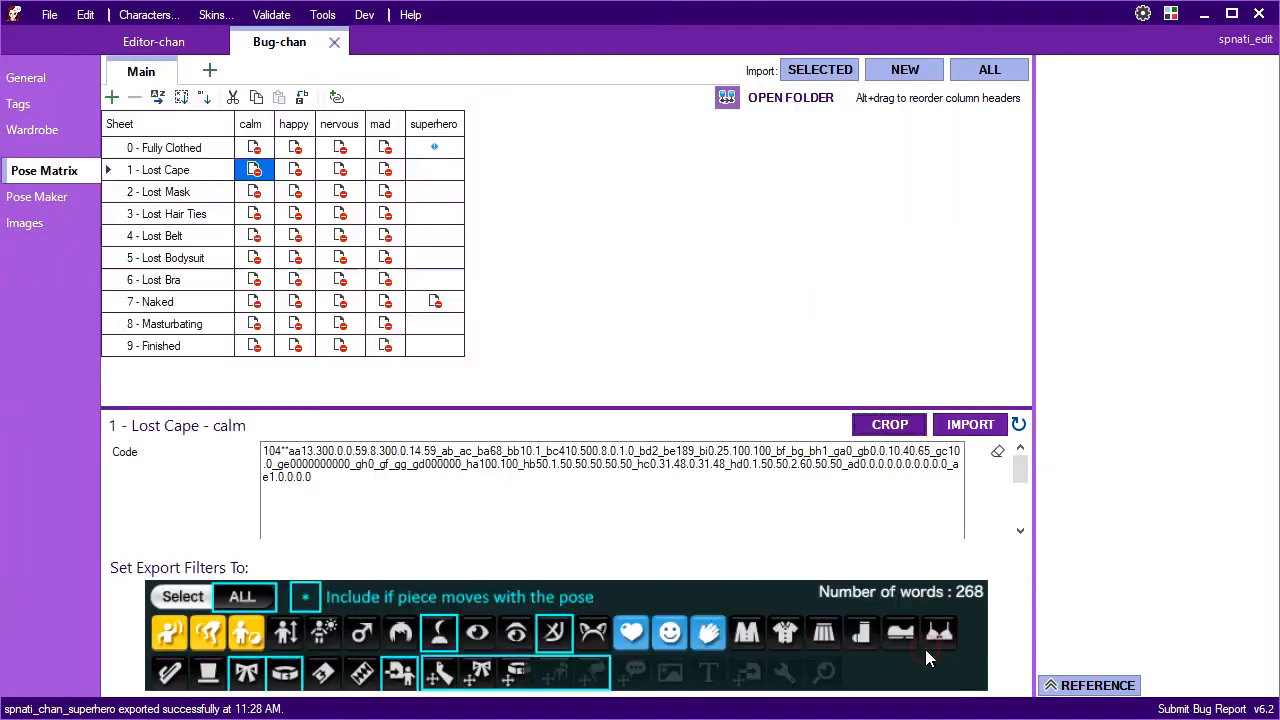
left_click(255, 191)
left_click(882, 426)
left_click(792, 650)
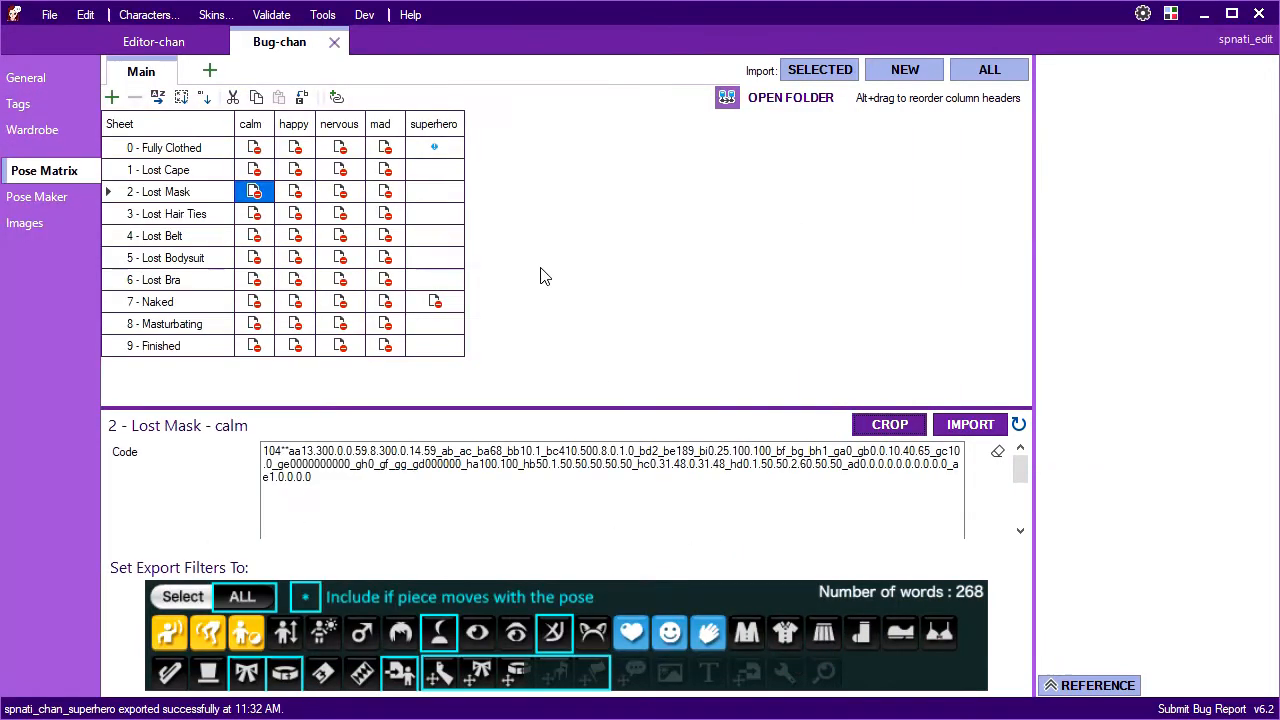
Create a pipeline named costume for the Fully Clothed stage and open it in the Pipeline Editor.
left_click(254, 148)
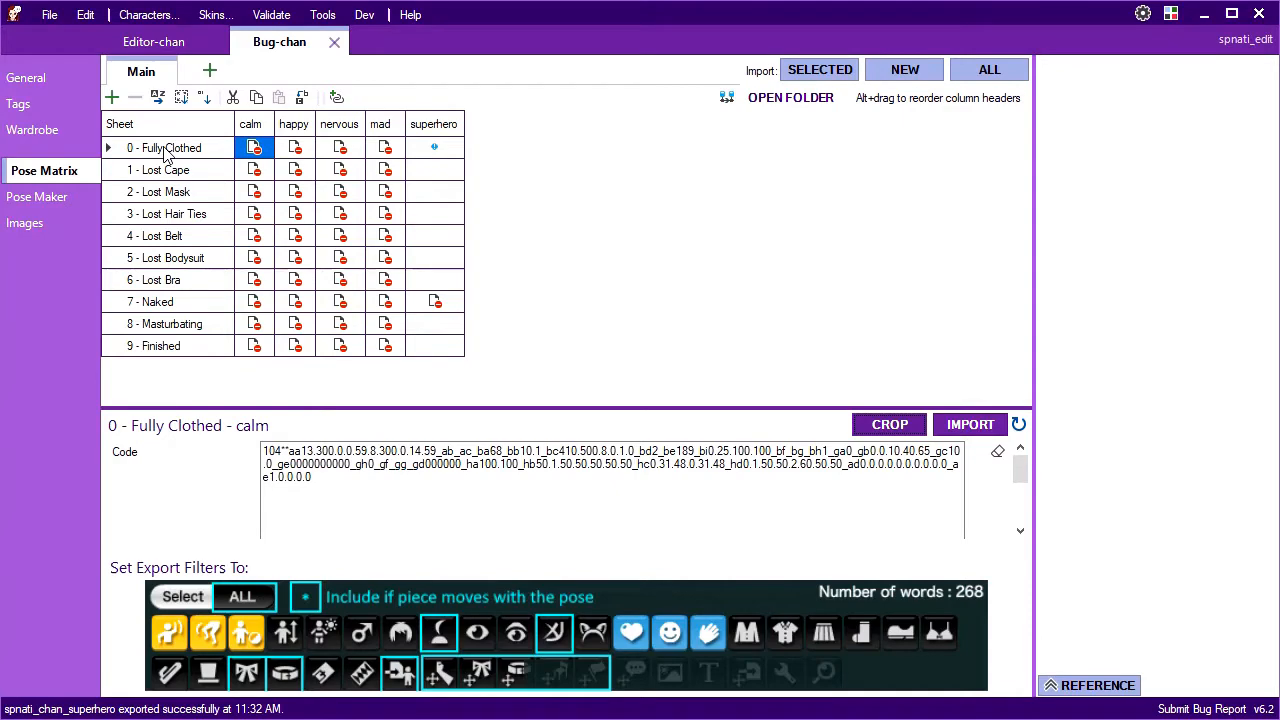
left_click(167, 154)
left_click_drag(1020, 471, 1020, 515)
left_click(305, 498)
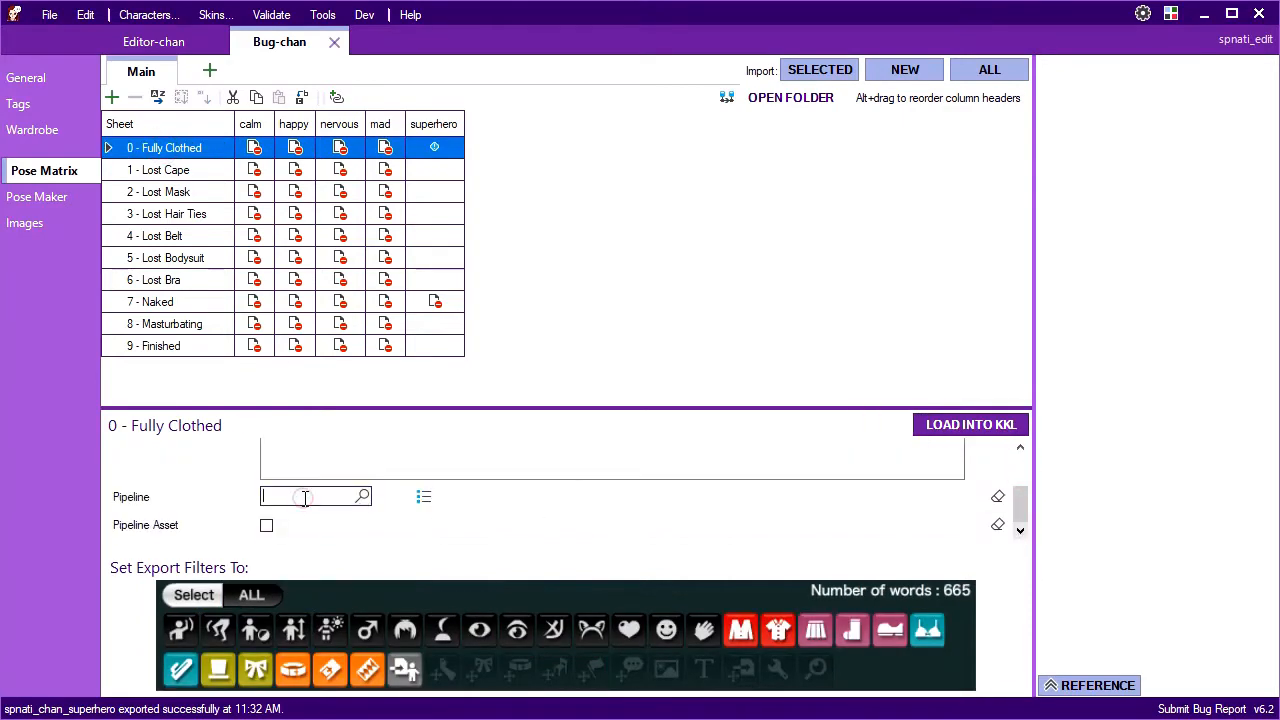
key("Return")
left_click(726, 564)
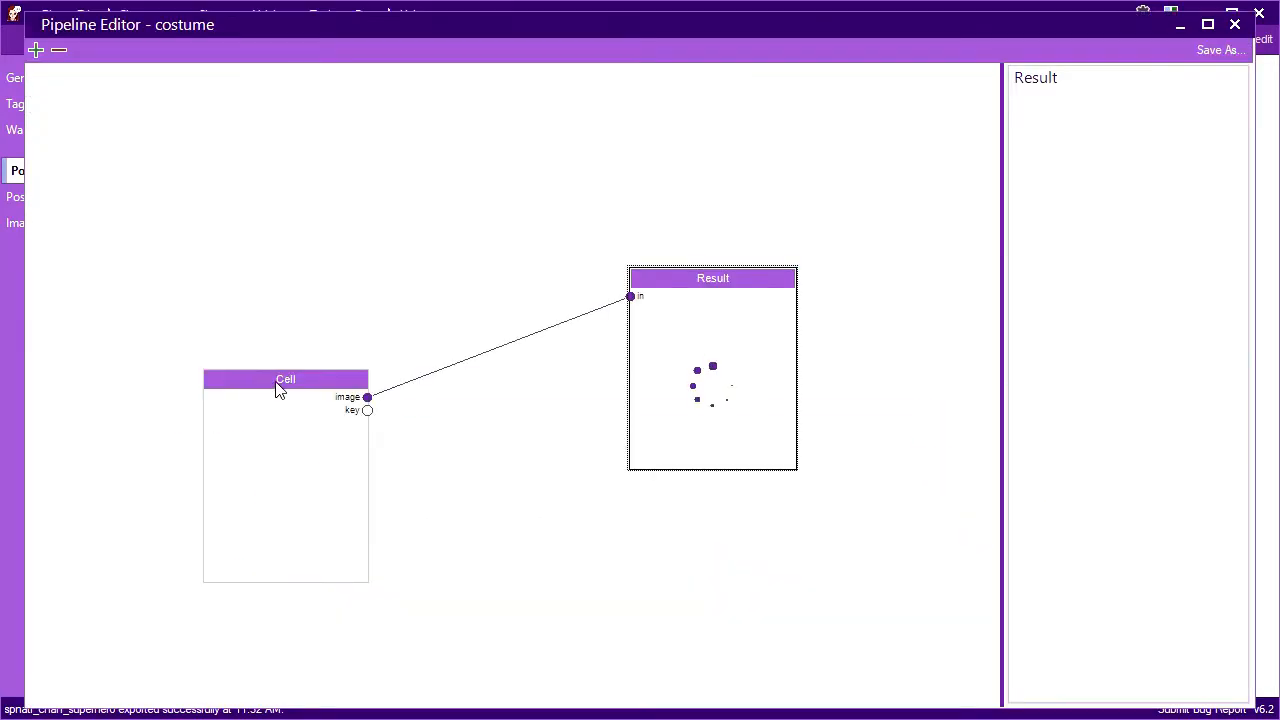
Move the Cell and Result nodes to opposite ends of the canvas and add an Image node below the Cell node.
left_click_drag(277, 382, 118, 94)
left_click_drag(691, 279, 878, 97)
left_click(37, 50)
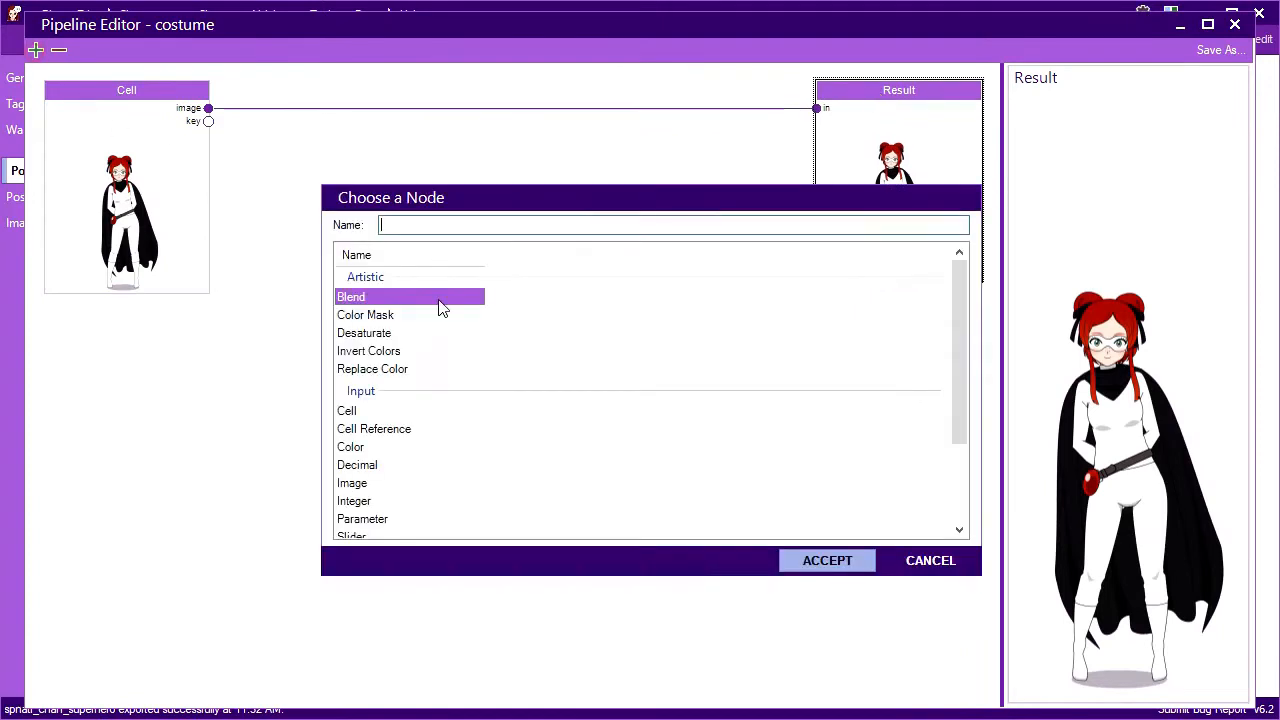
double_click(352, 483)
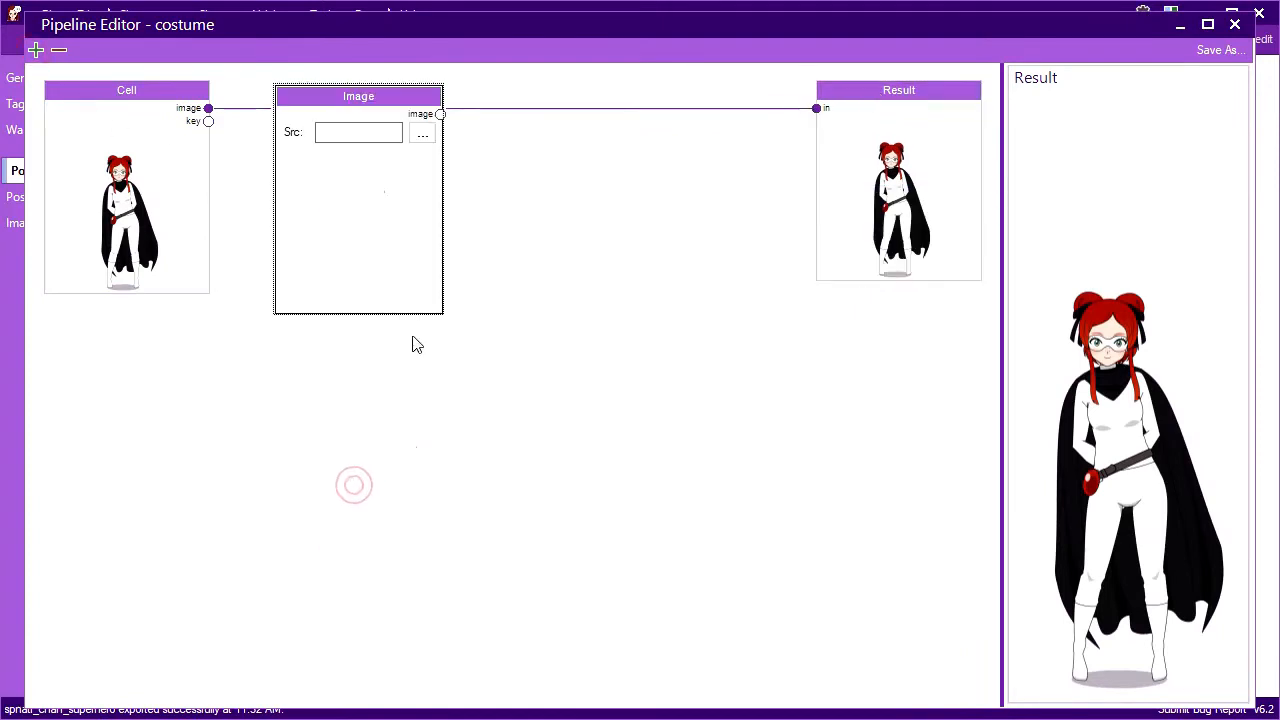
left_click_drag(372, 94, 137, 313)
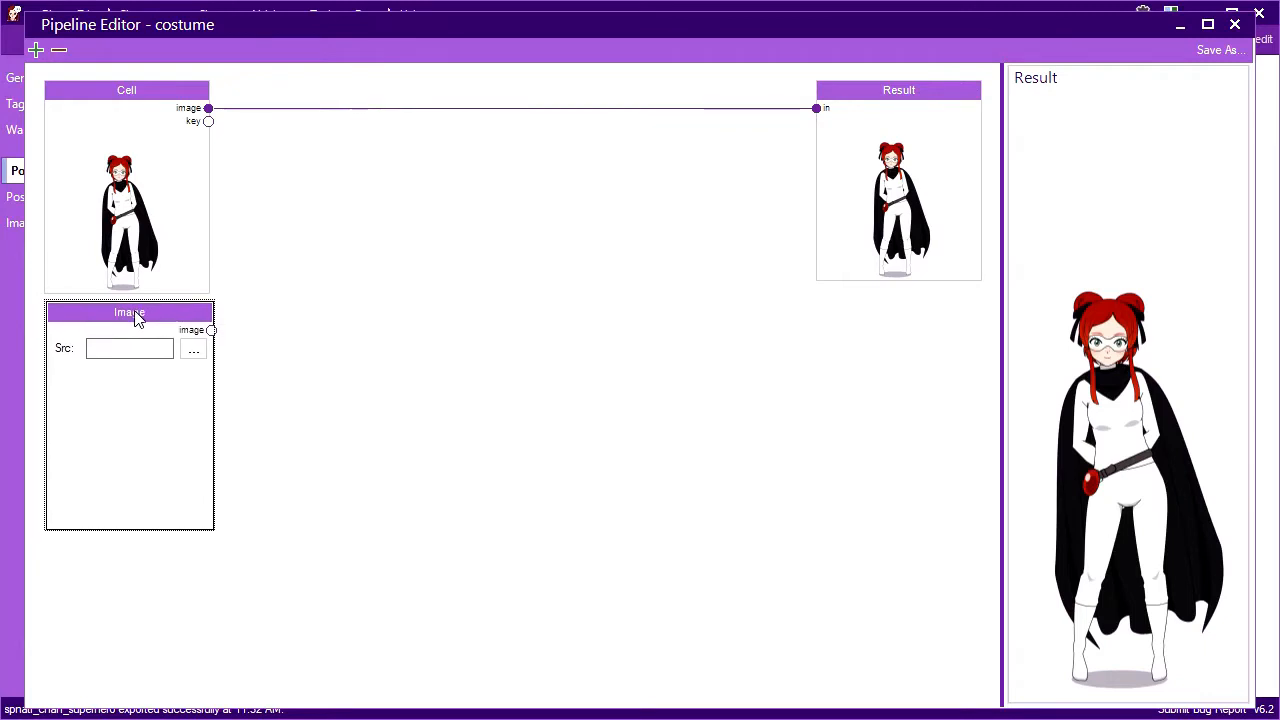
Load the red texture with black dots from the attachments/spnati_chan folder into the Image node.
left_click(192, 348)
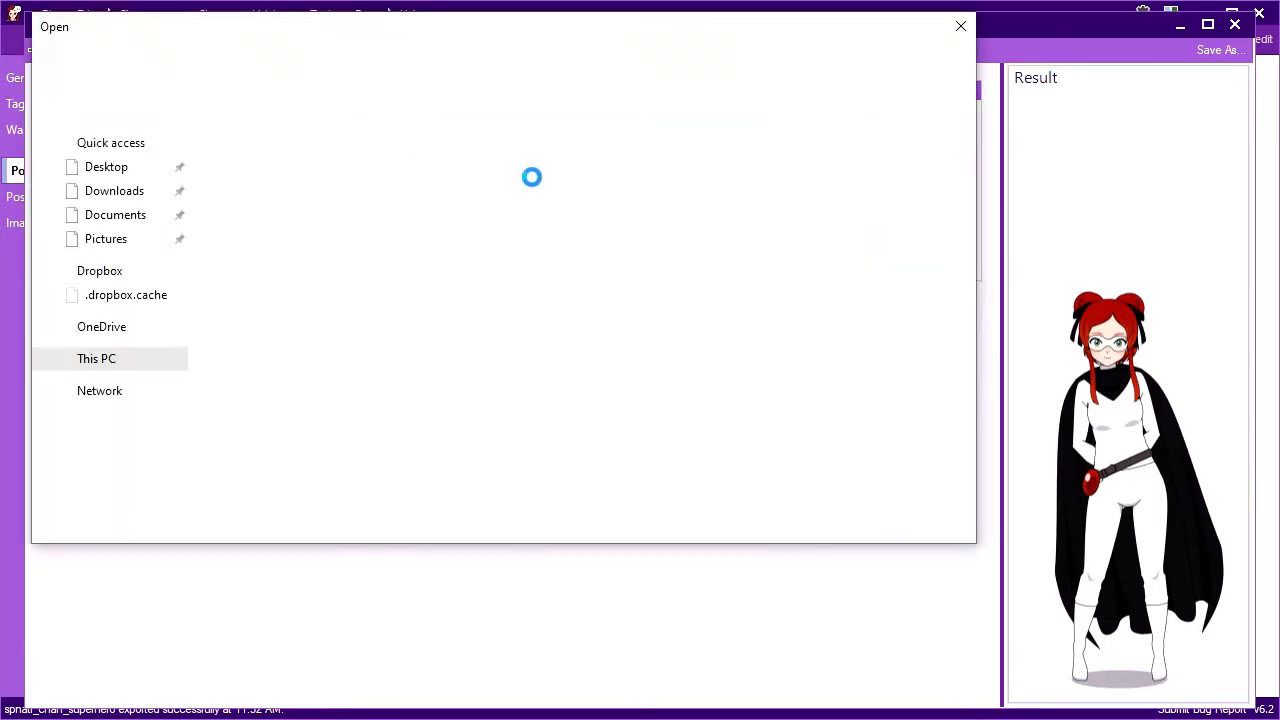
left_click(332, 66)
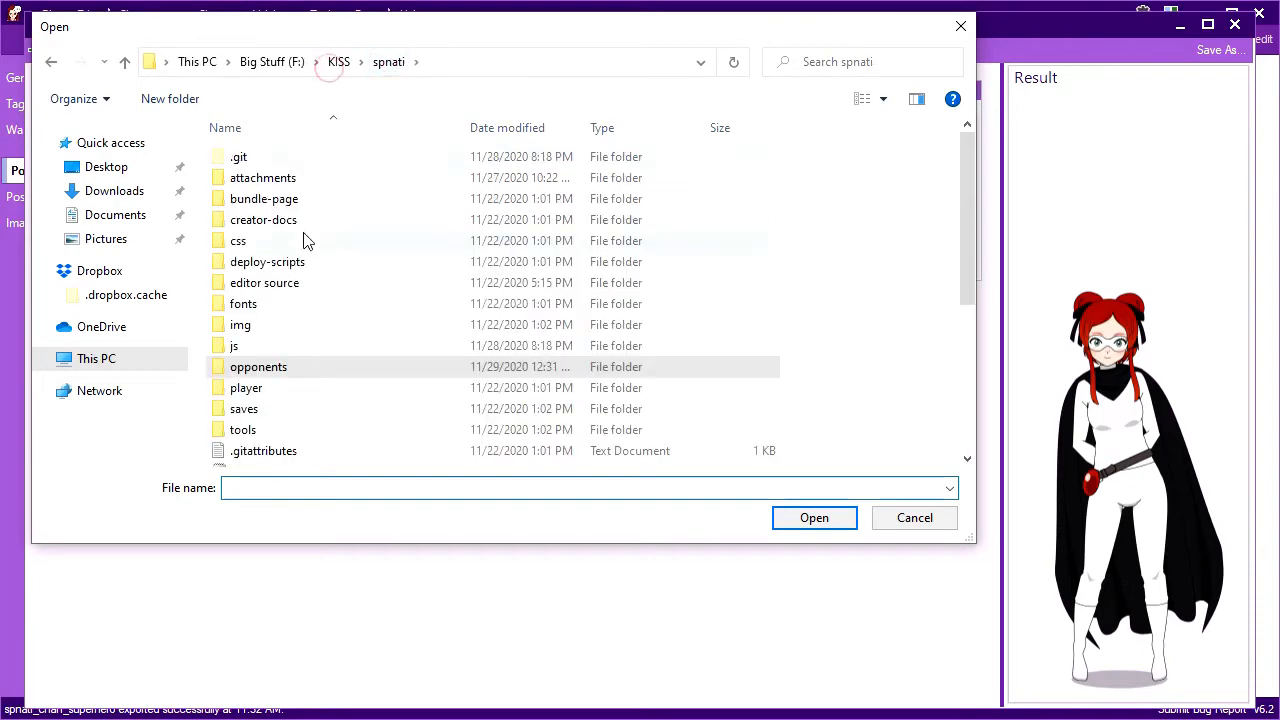
double_click(255, 180)
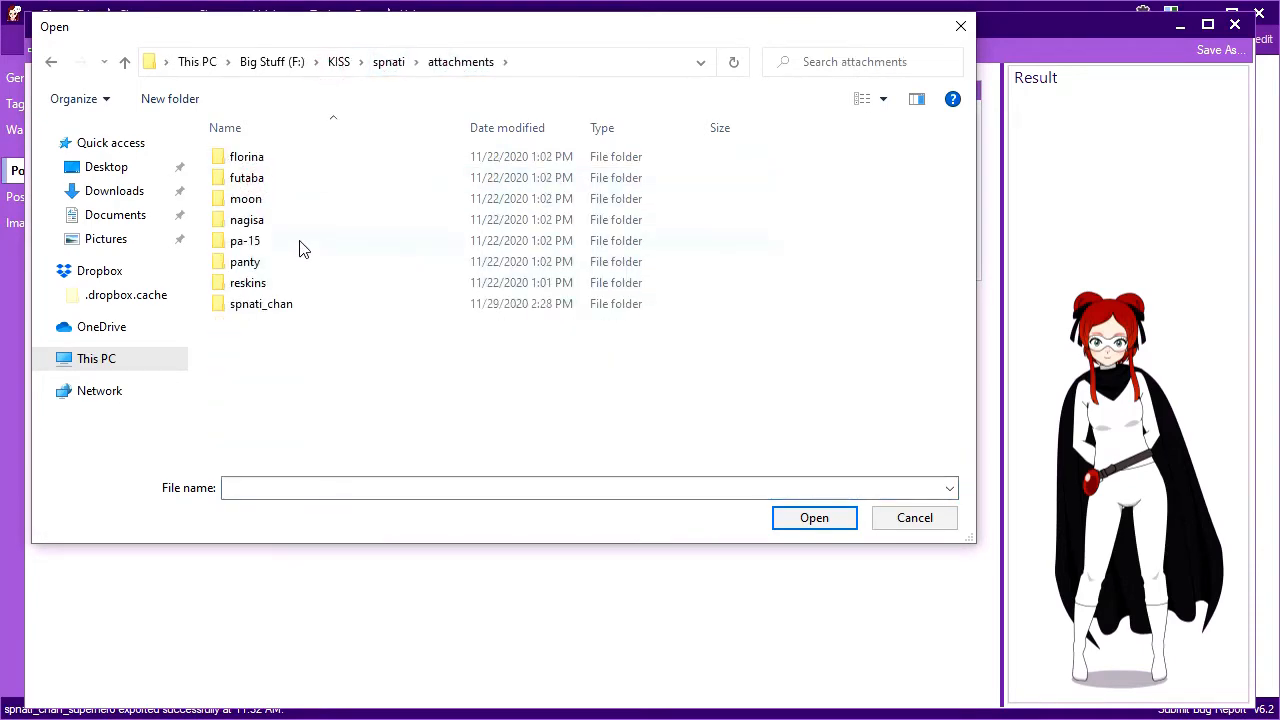
double_click(264, 303)
double_click(394, 160)
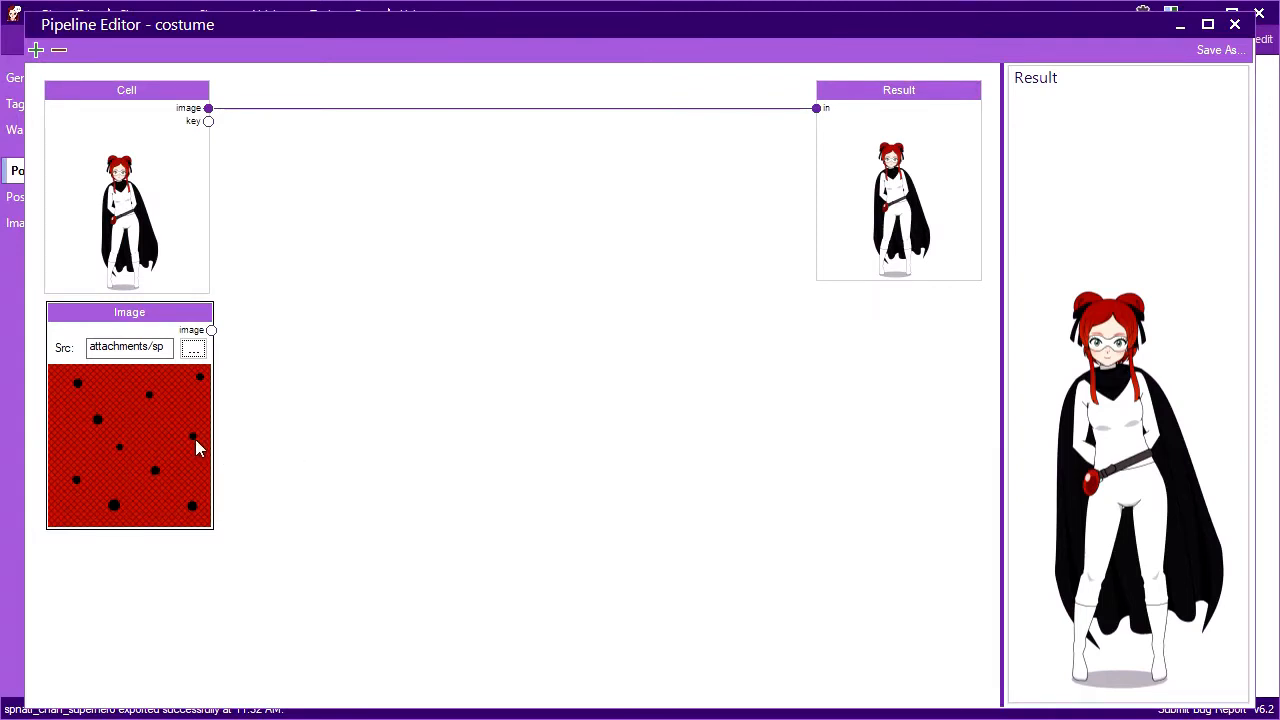
Add a Slider node below the Image node and a Blend node between the Cell and Result nodes.
left_click(35, 52)
left_click(366, 538)
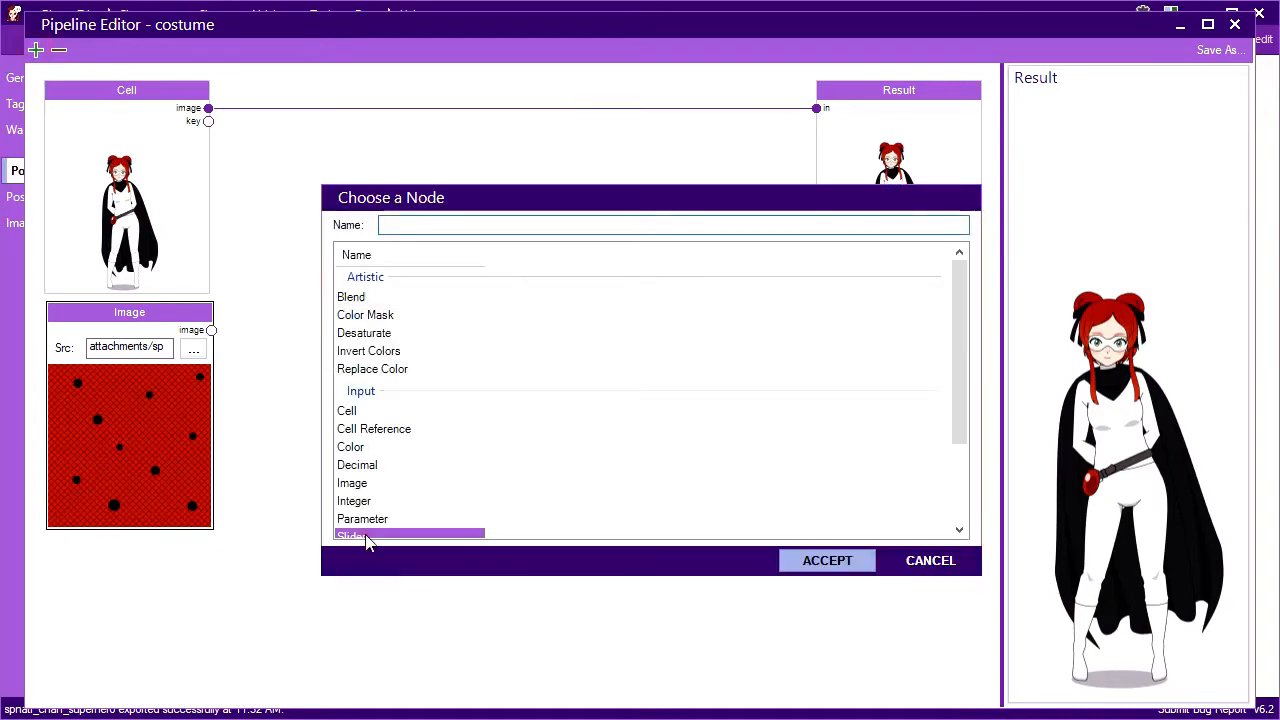
double_click(366, 538)
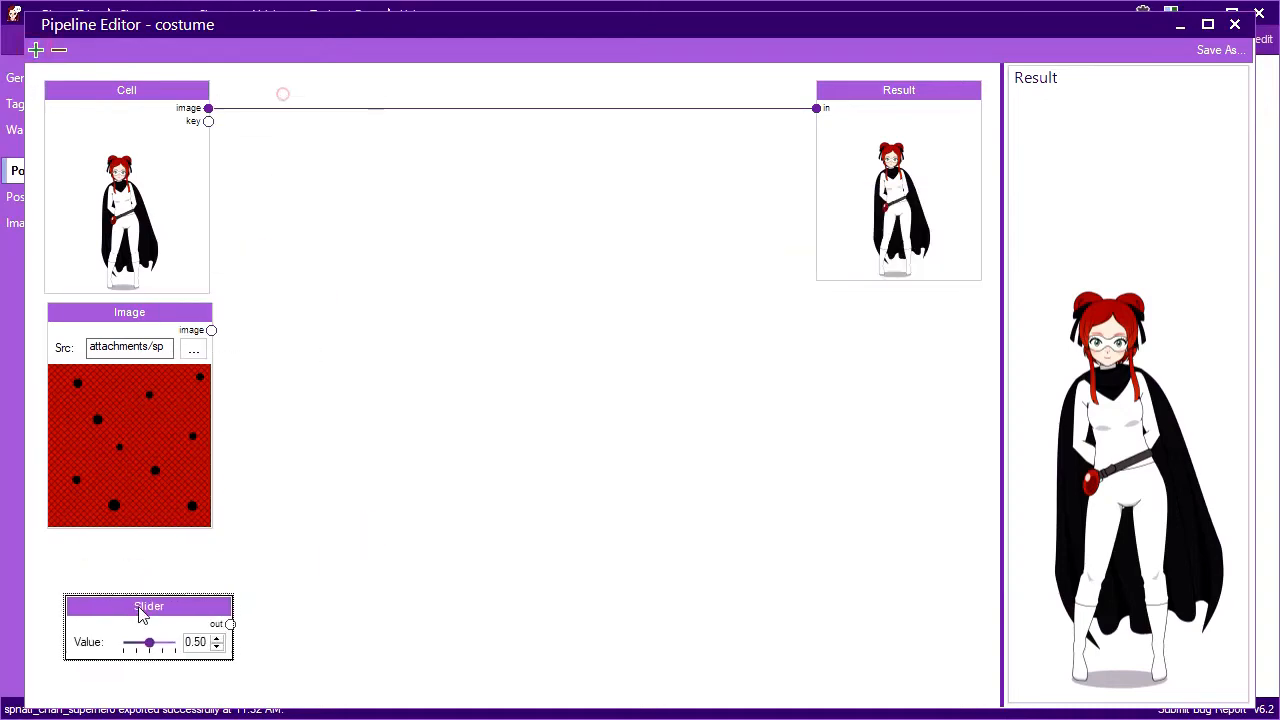
left_click_drag(140, 614, 120, 556)
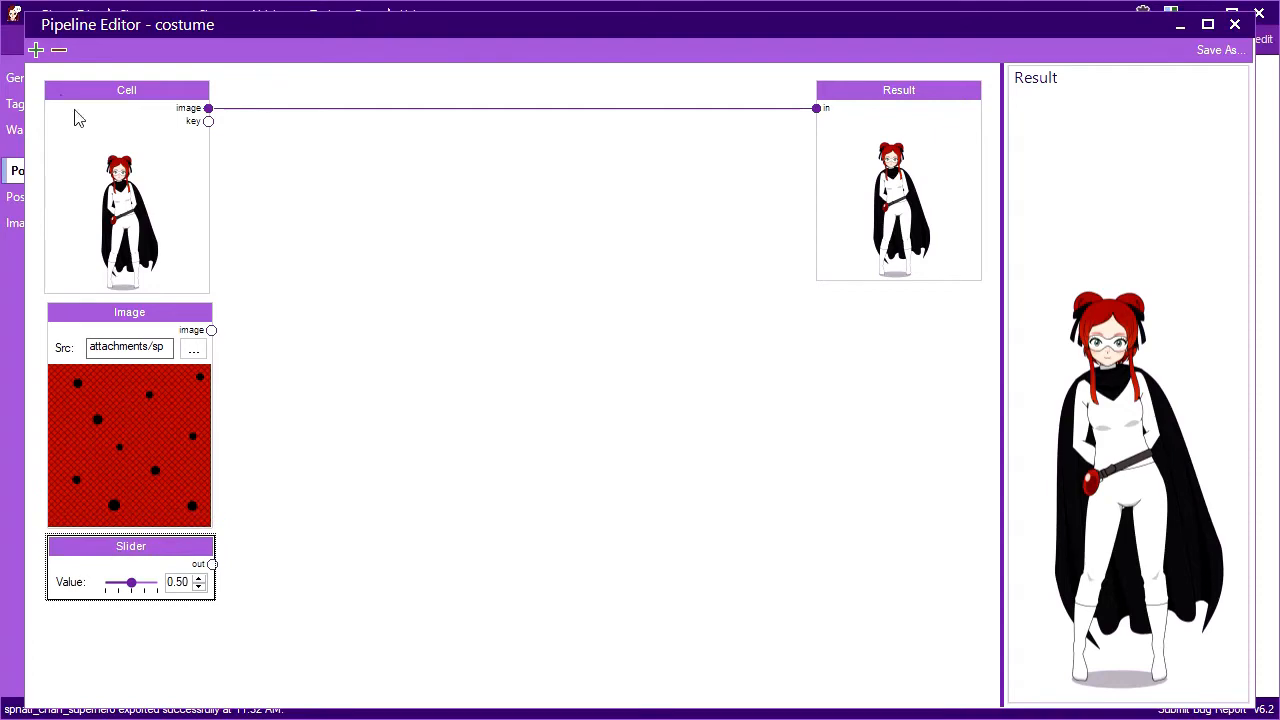
left_click(36, 50)
double_click(373, 296)
left_click_drag(291, 343, 376, 139)
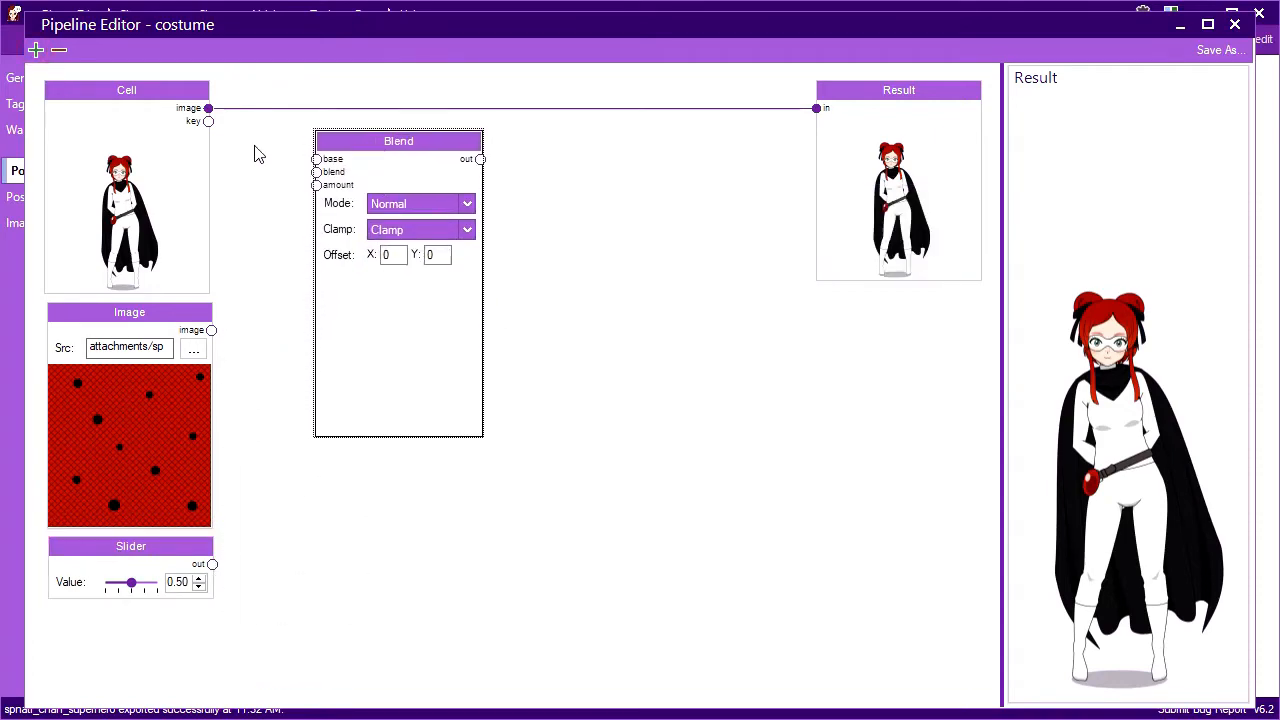
Connect Cell, Image and Slider to the Blend node's base, blend and amount inputs, and connect its output to Result.
left_click_drag(208, 108, 316, 159)
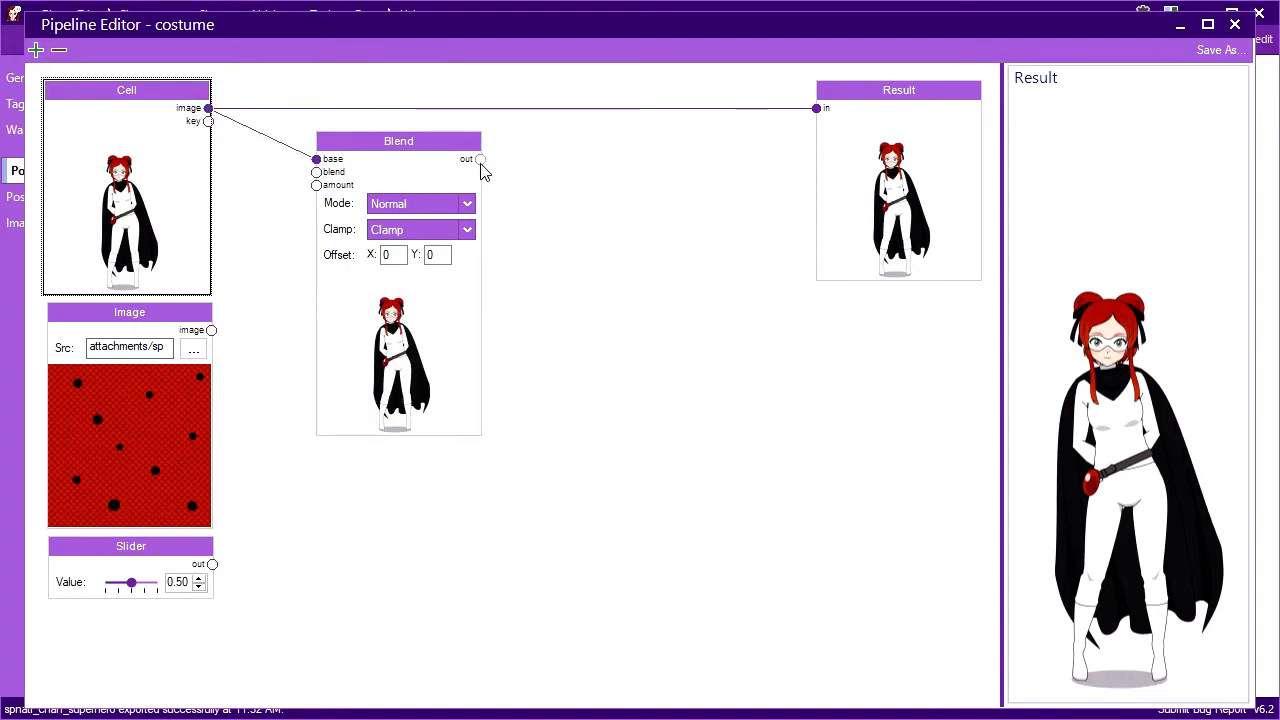
left_click_drag(480, 160, 816, 108)
left_click_drag(211, 330, 316, 172)
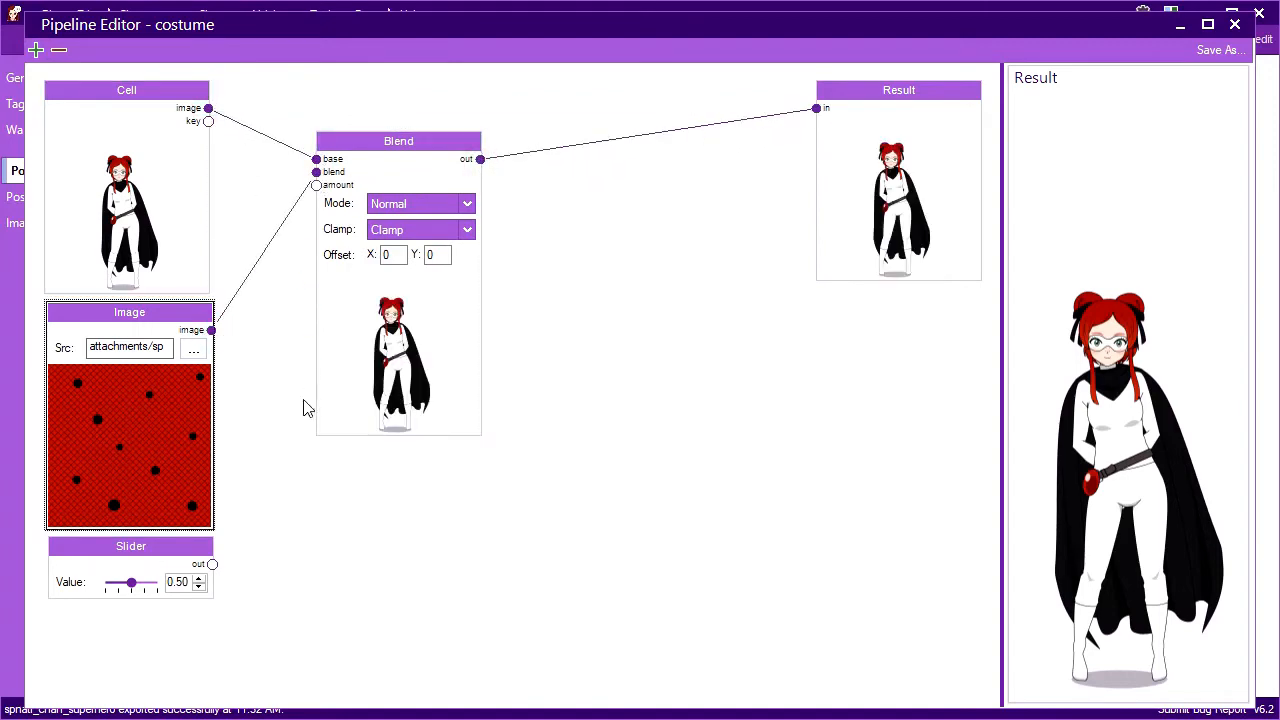
left_click_drag(210, 564, 316, 186)
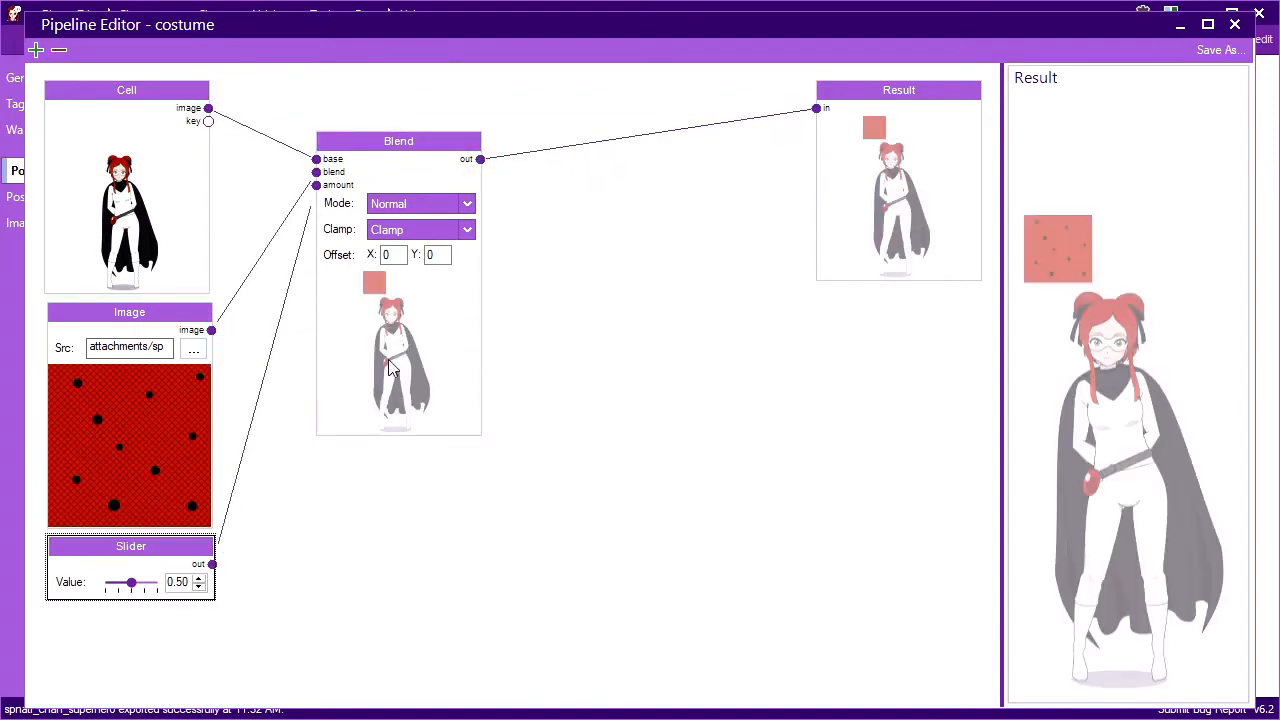
Set the Slider value to 1.00 and the Blend node's mode to Overlay.
left_click_drag(138, 592, 351, 557)
left_click(408, 210)
left_click(388, 320)
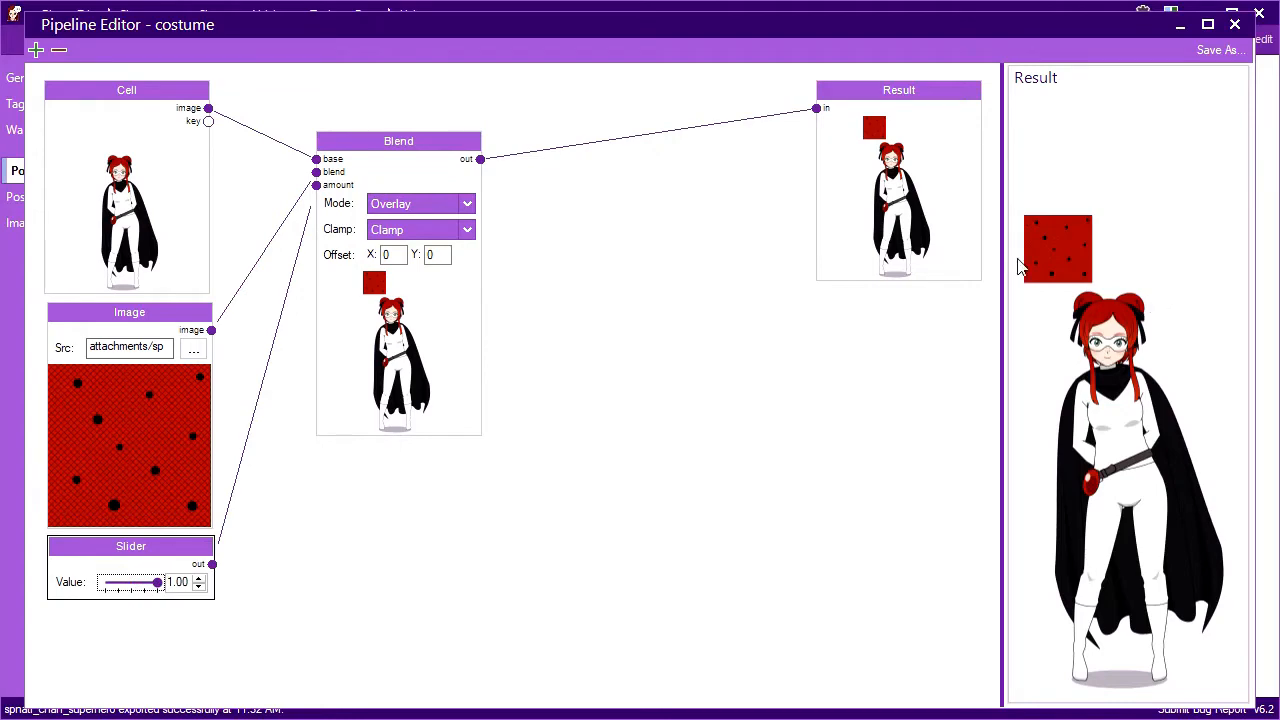
left_click(398, 205)
left_click(398, 205)
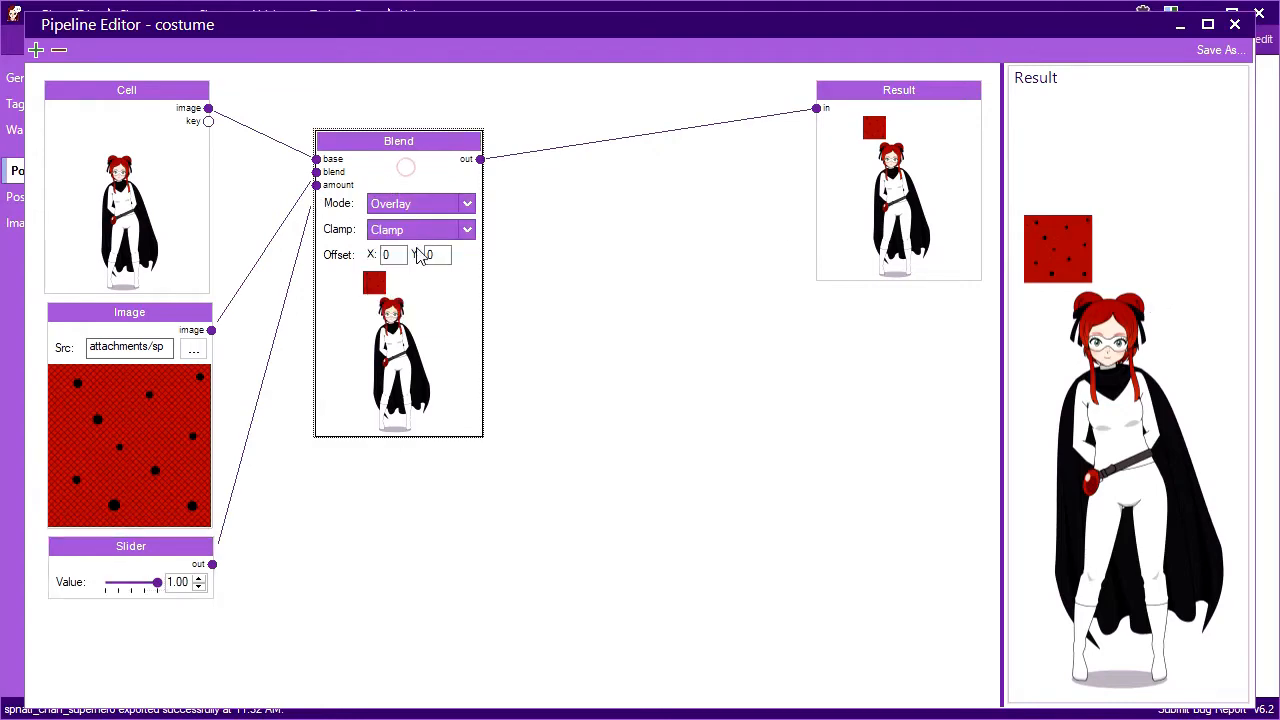
Try a Blend offset of X 50 and Y 500 for the texture.
left_click(387, 256)
type("50")
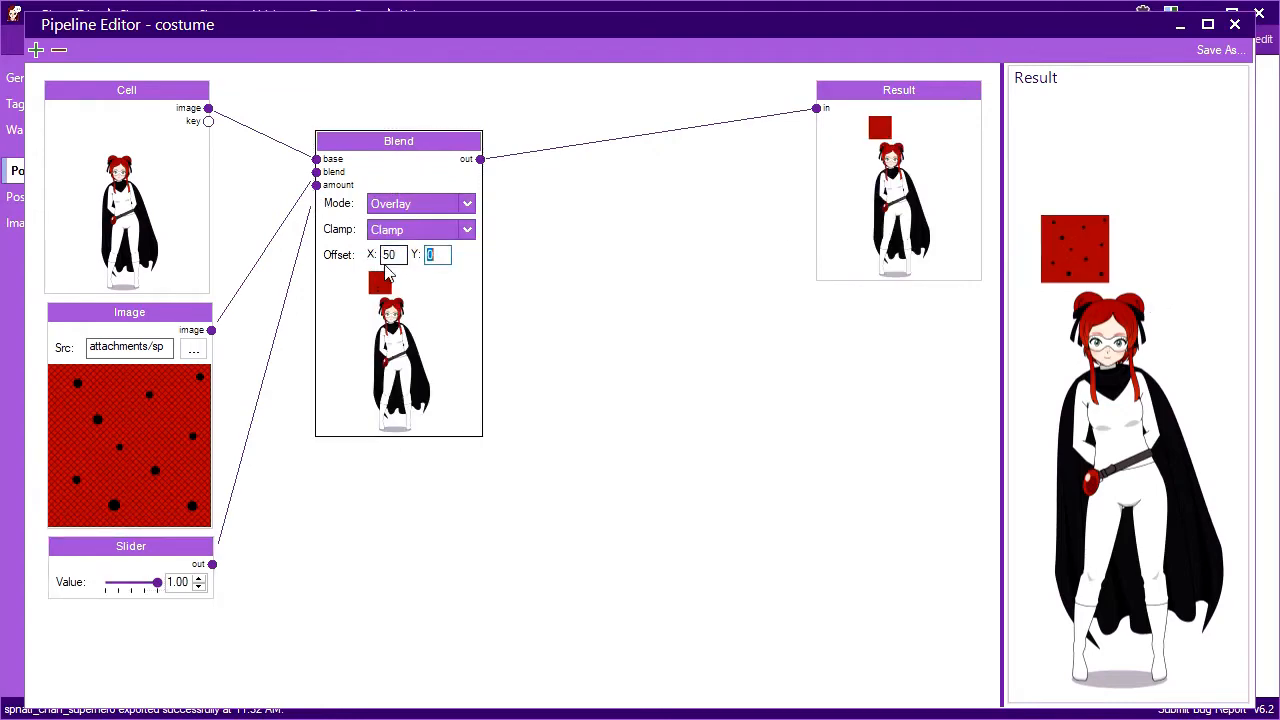
left_click(438, 254)
type("500")
key("Tab")
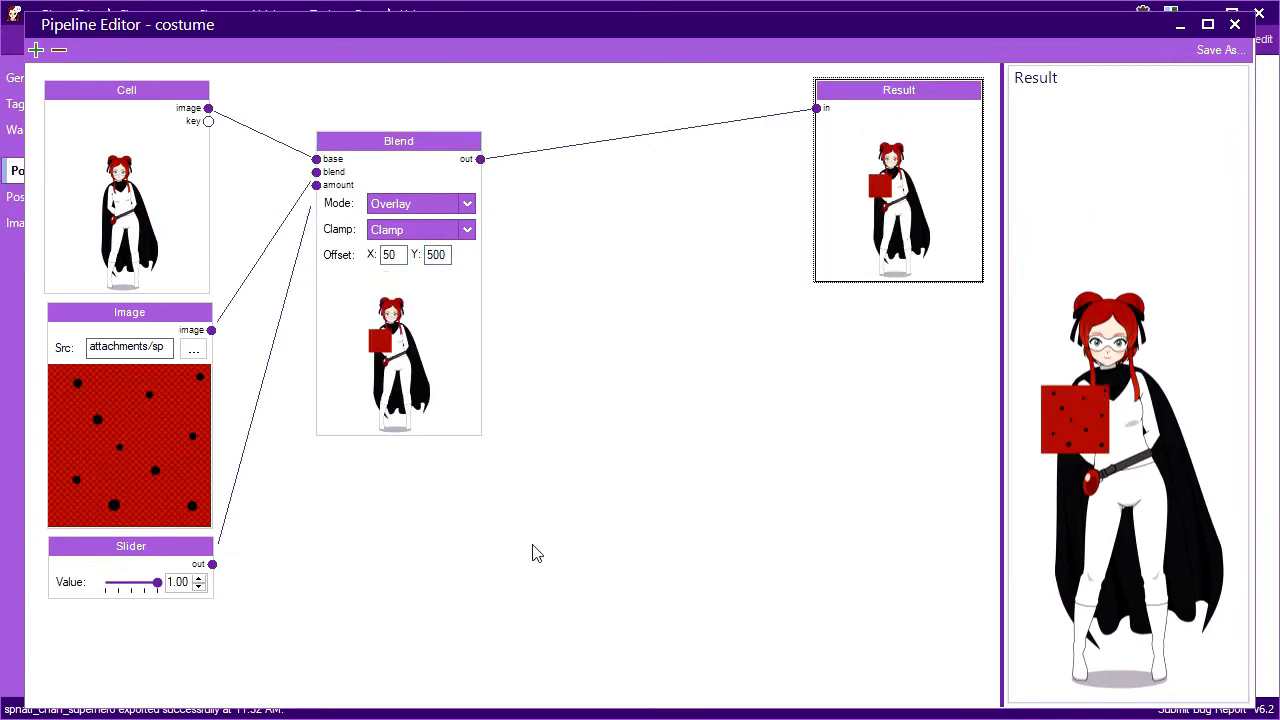
Reset the Blend node's X and Y offsets to 0.
left_click(398, 256)
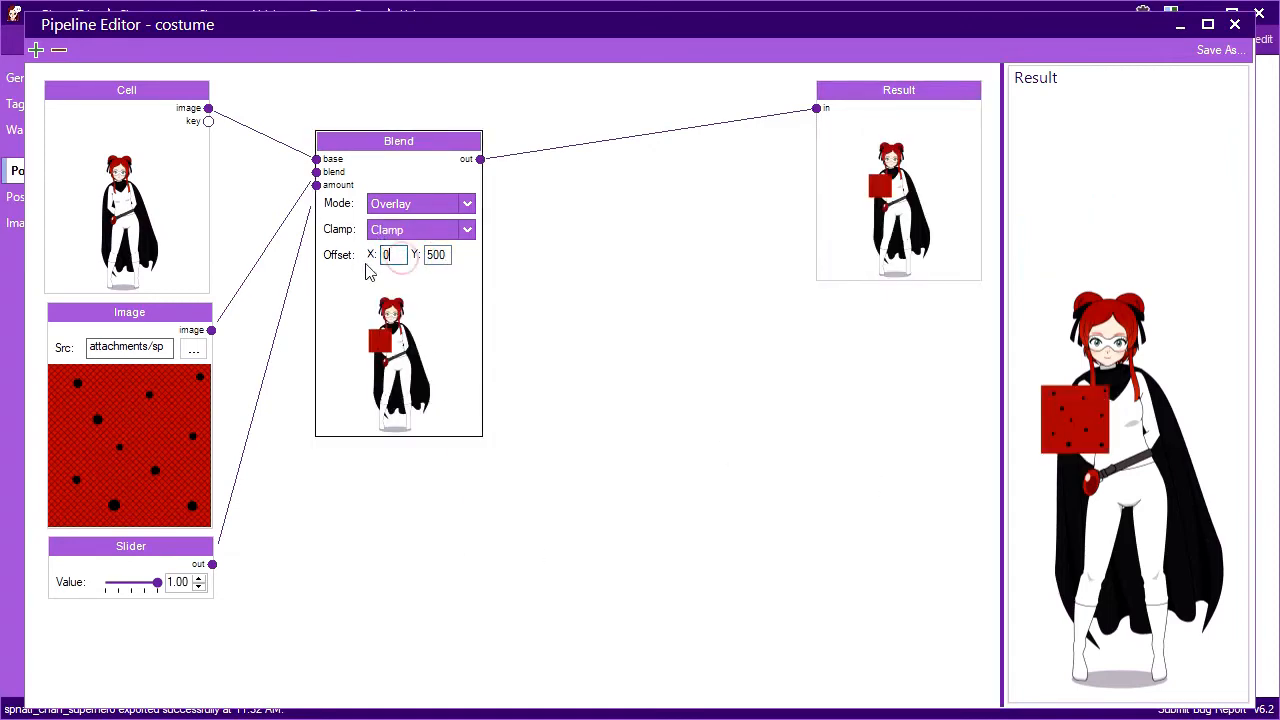
type("0")
key("Tab")
type("0")
Try the Repeat and Mirror clamp options on the Blend node.
left_click(395, 232)
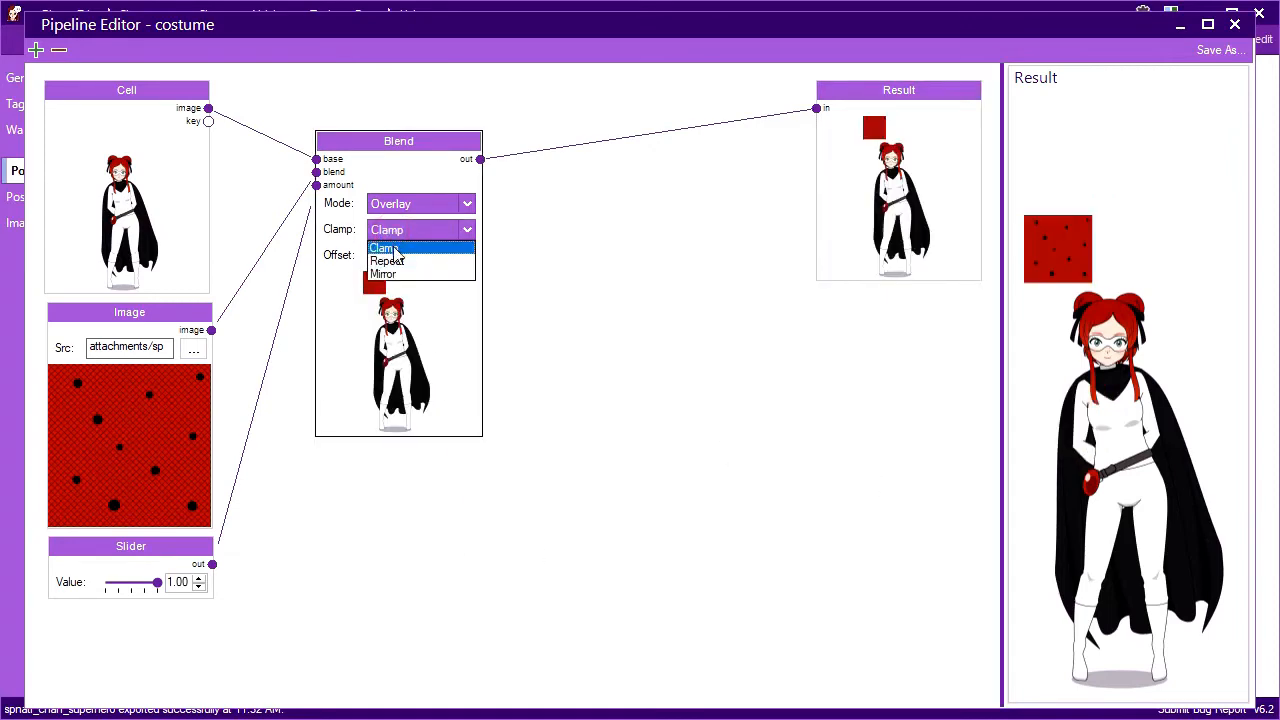
left_click(394, 261)
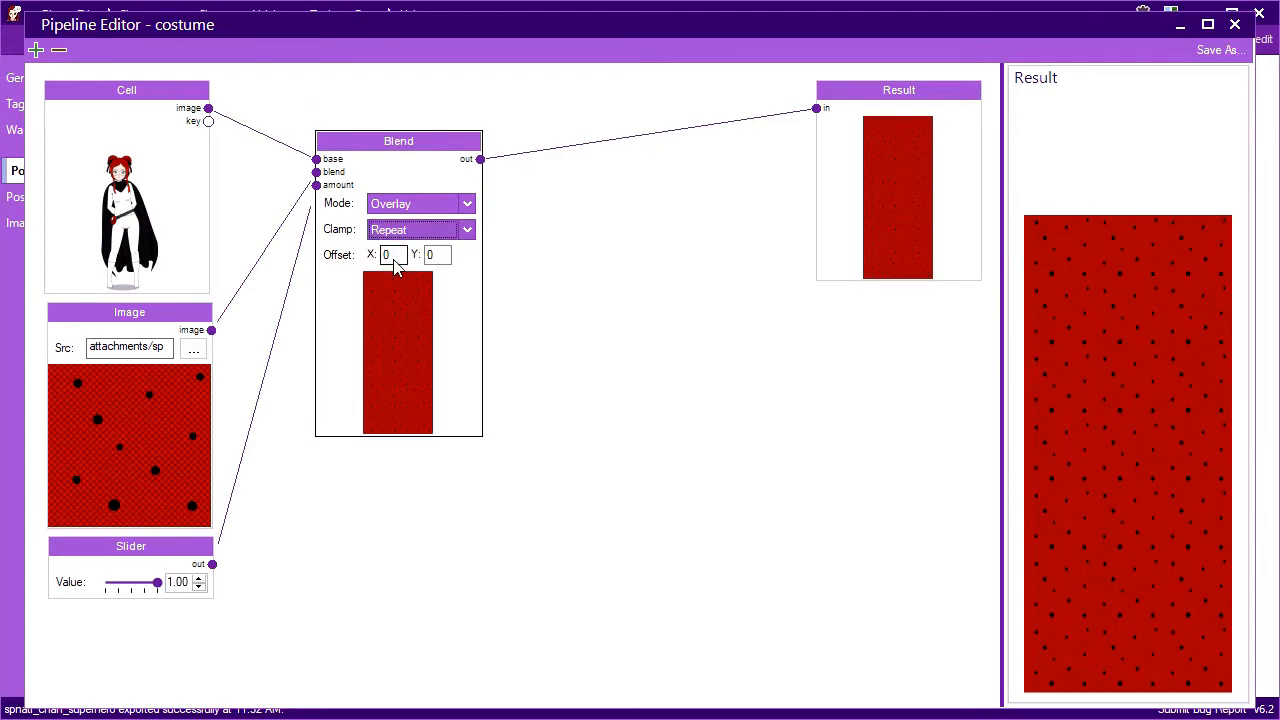
left_click(394, 236)
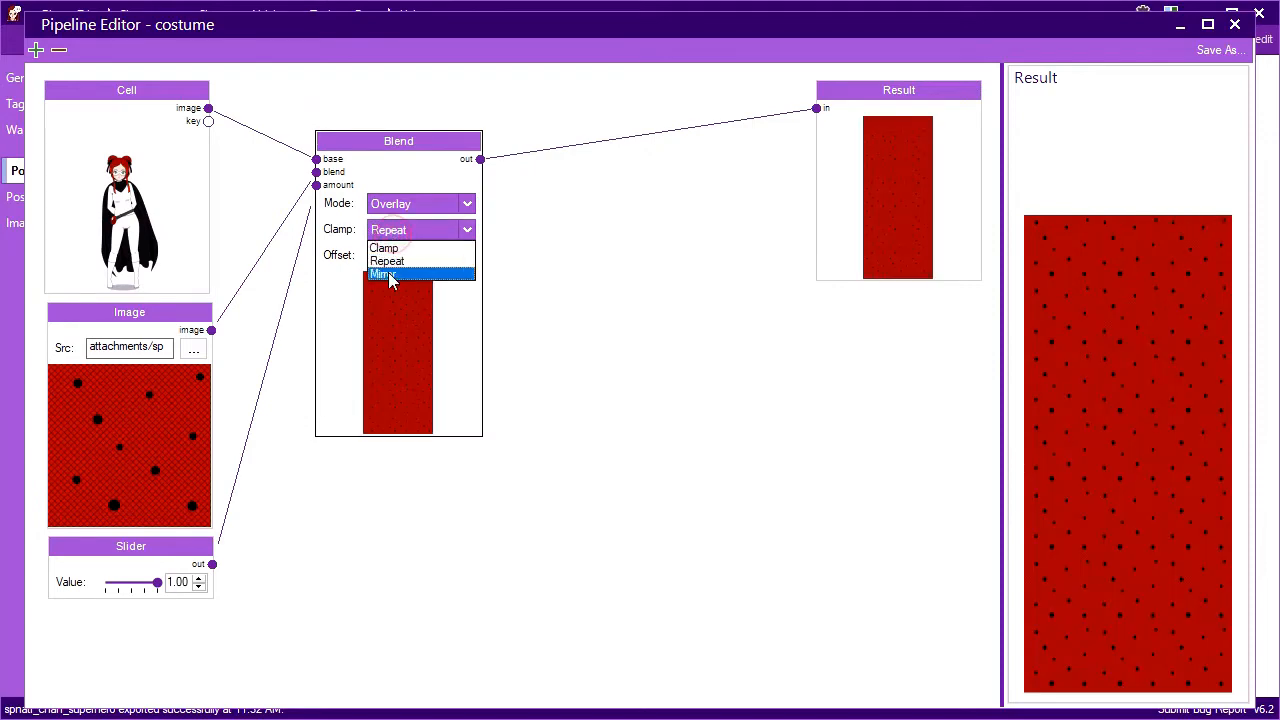
left_click(391, 275)
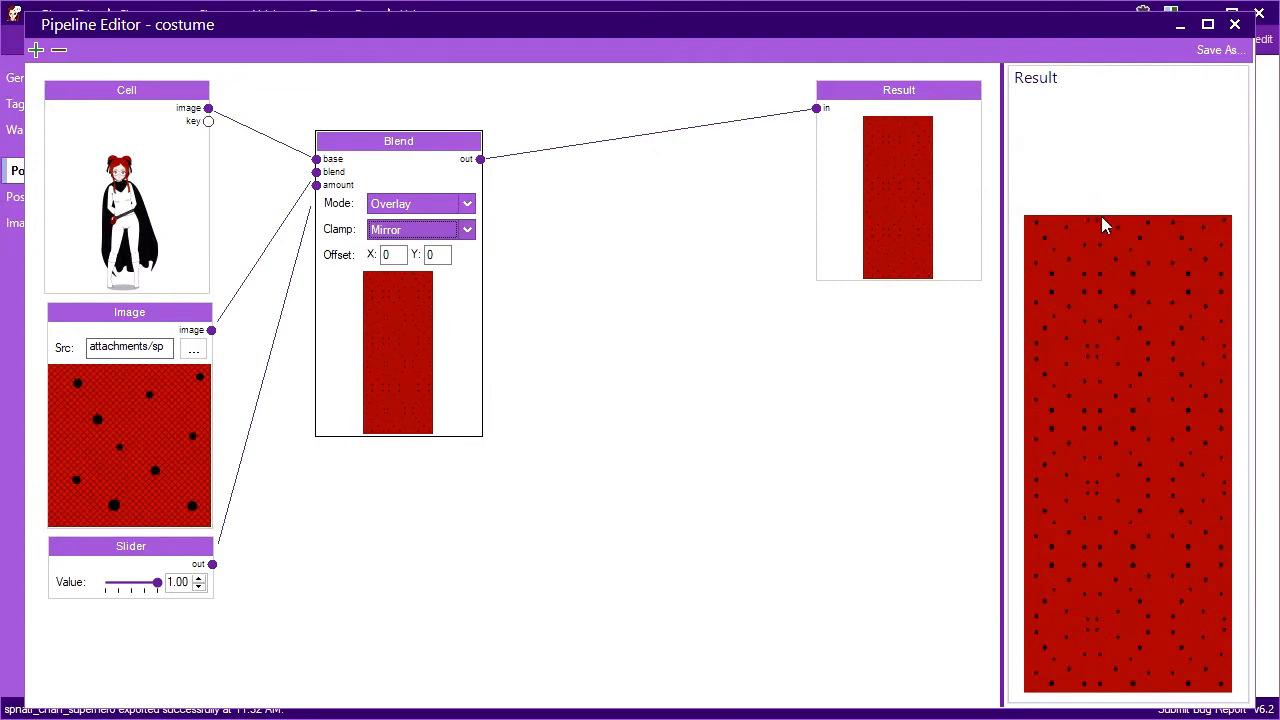
Set the Blend node's clamp to Repeat and its mode to Multiply, and close the Pipeline Editor.
left_click(400, 229)
left_click(397, 261)
left_click(404, 206)
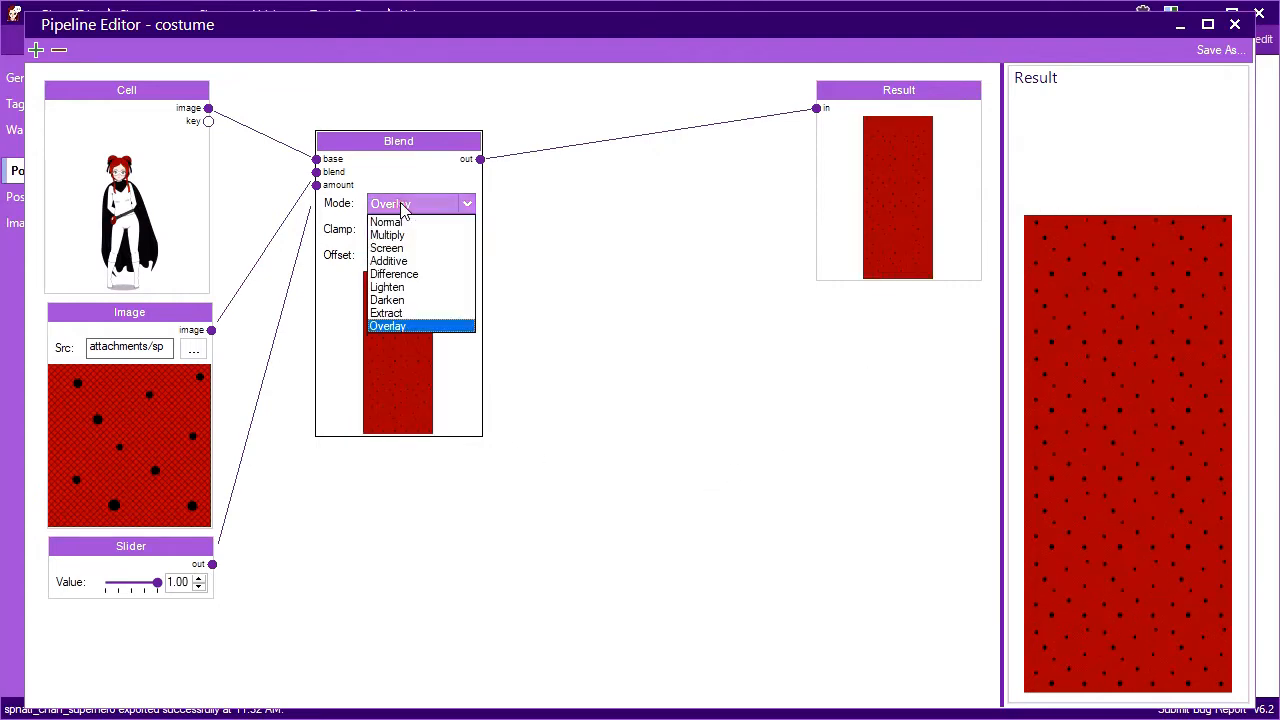
left_click(401, 240)
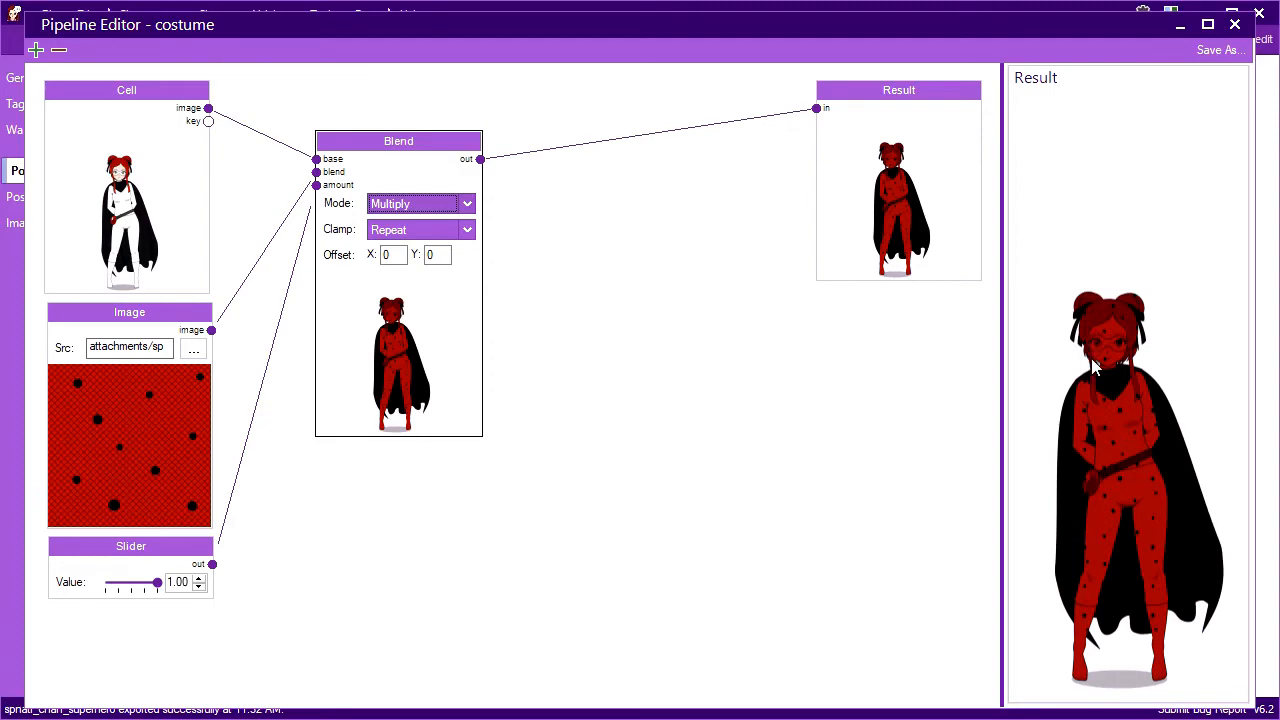
left_click(1236, 26)
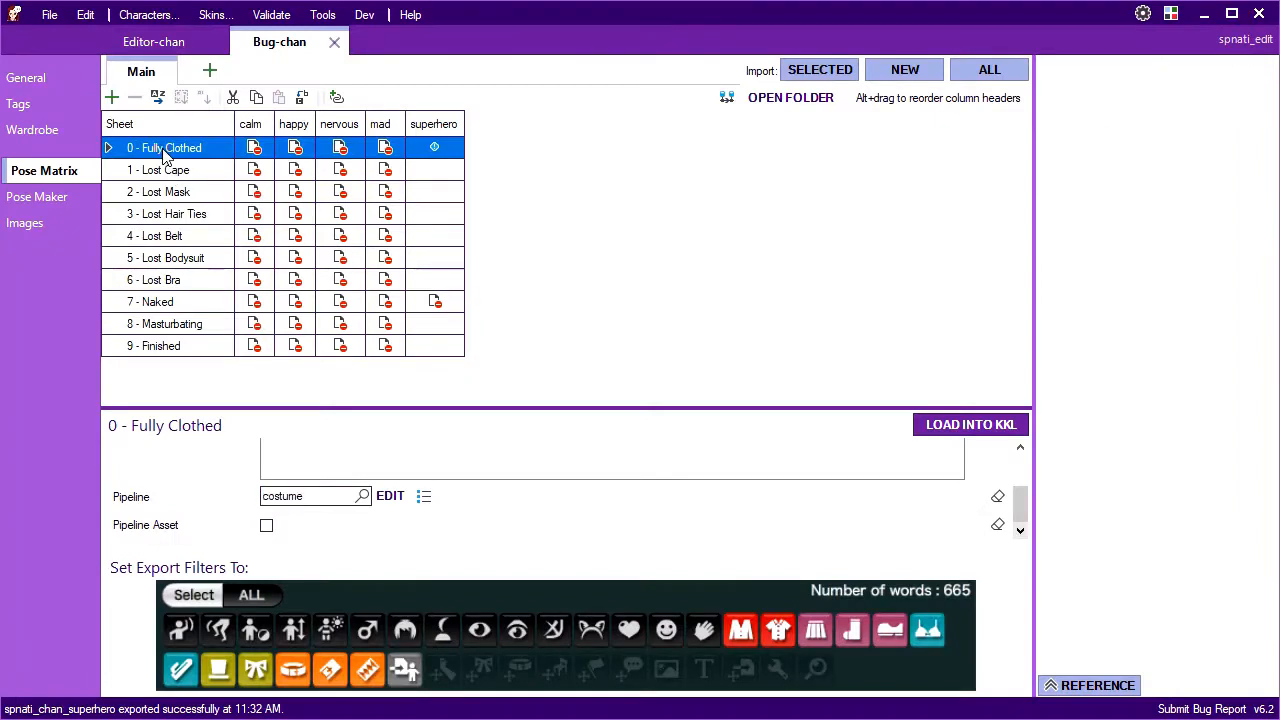
Load the Fully Clothed stage into KKL and remove the bodysuit pieces, legwear, underwear and mask from the character.
left_click(960, 425)
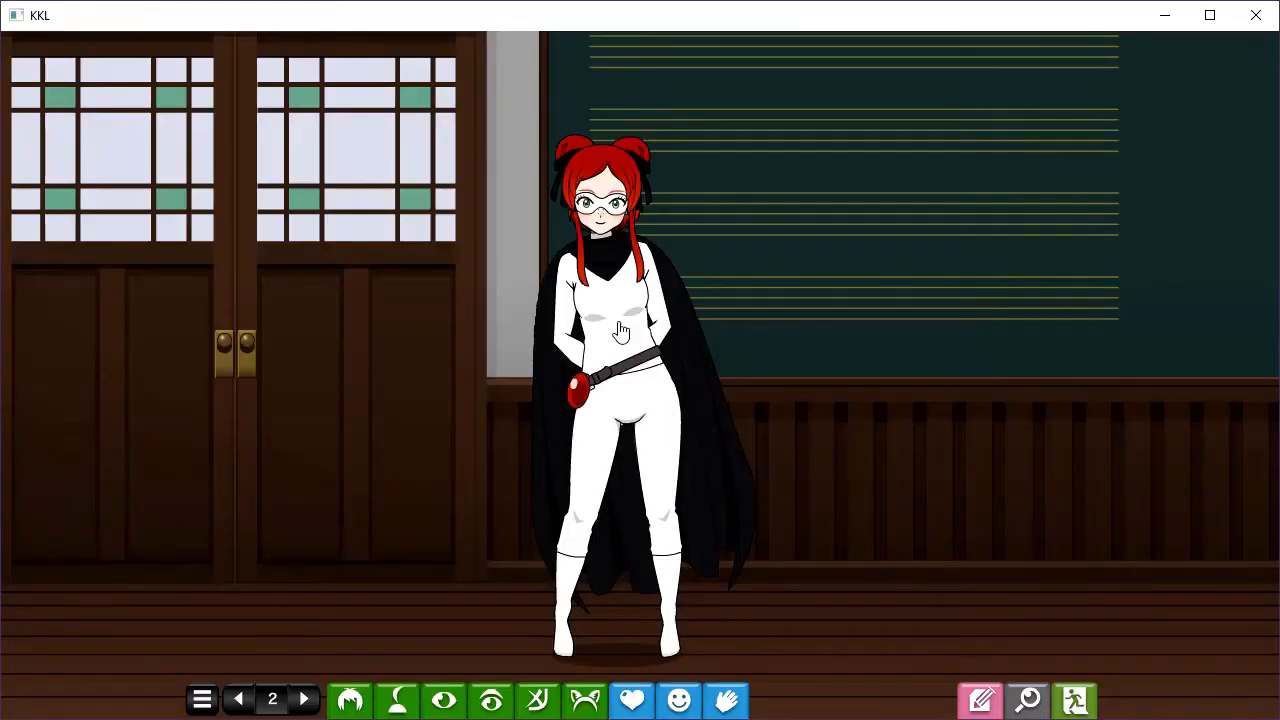
left_click(616, 332)
left_click(612, 322)
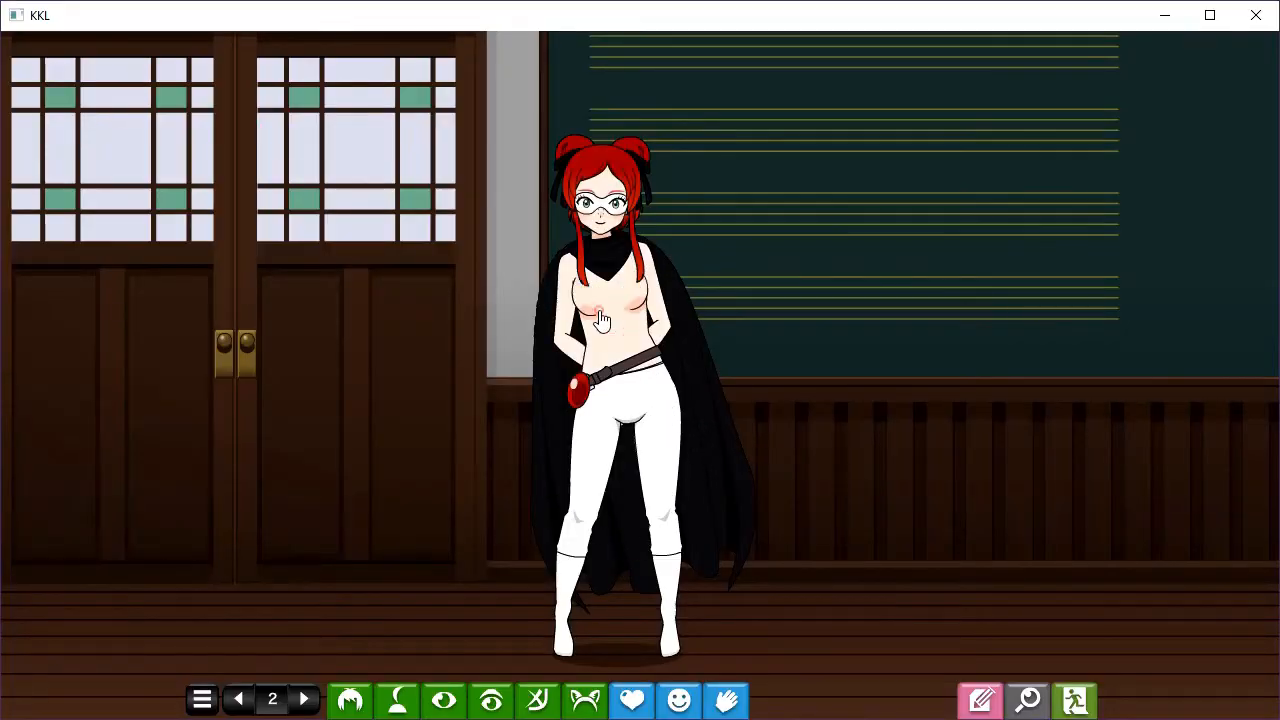
left_click(600, 443)
left_click(570, 558)
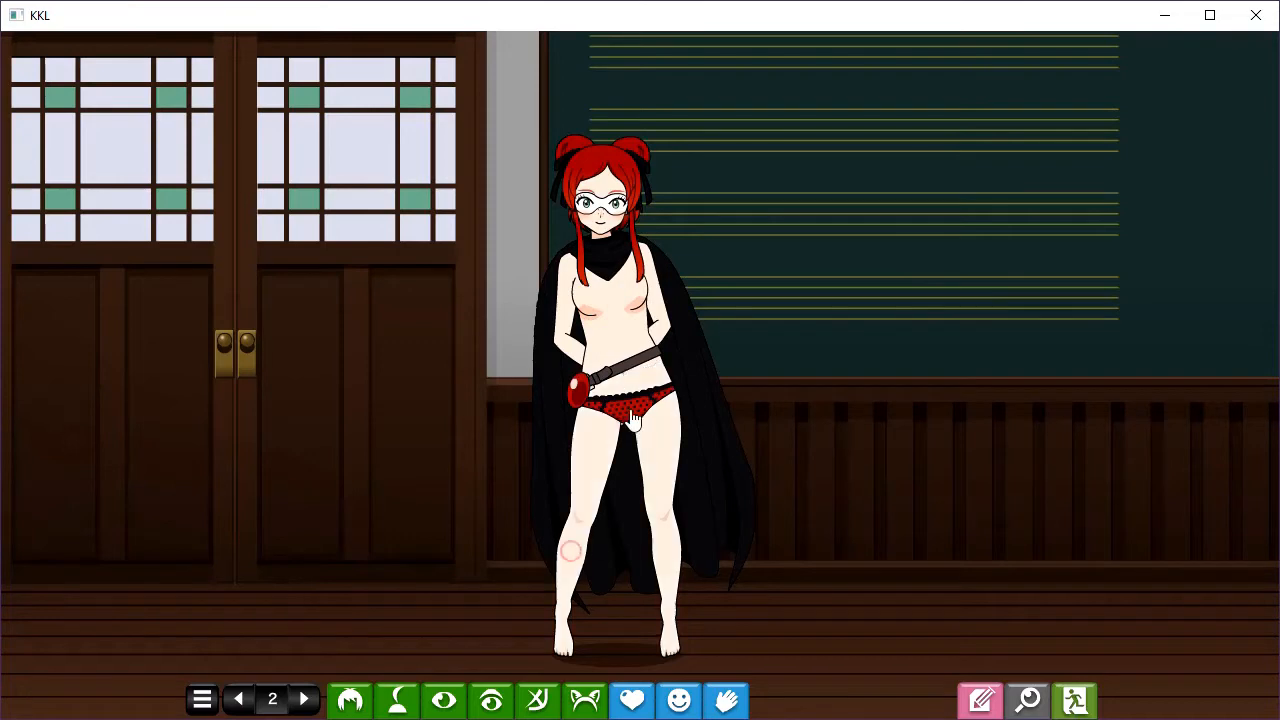
left_click(632, 415)
left_click(598, 199)
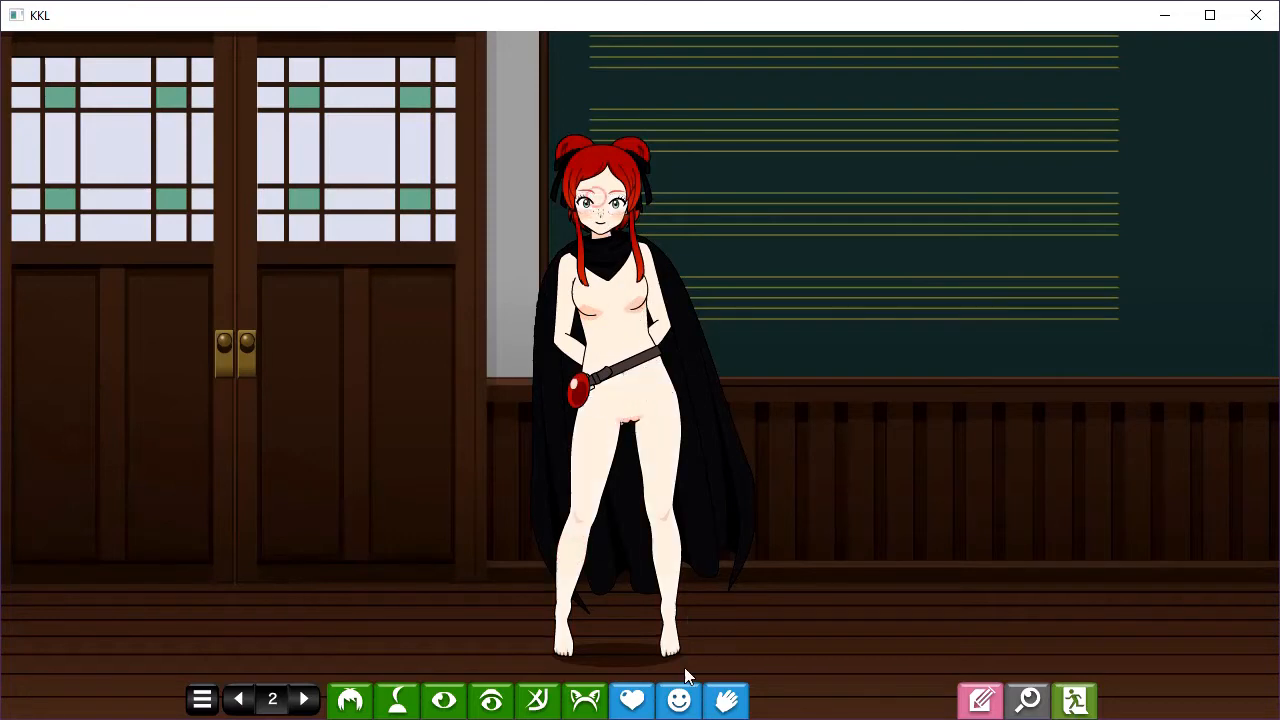
Switch the character's hand-tab settings to Manual and lower the first two adjustment values.
left_click(727, 700)
left_click(284, 651)
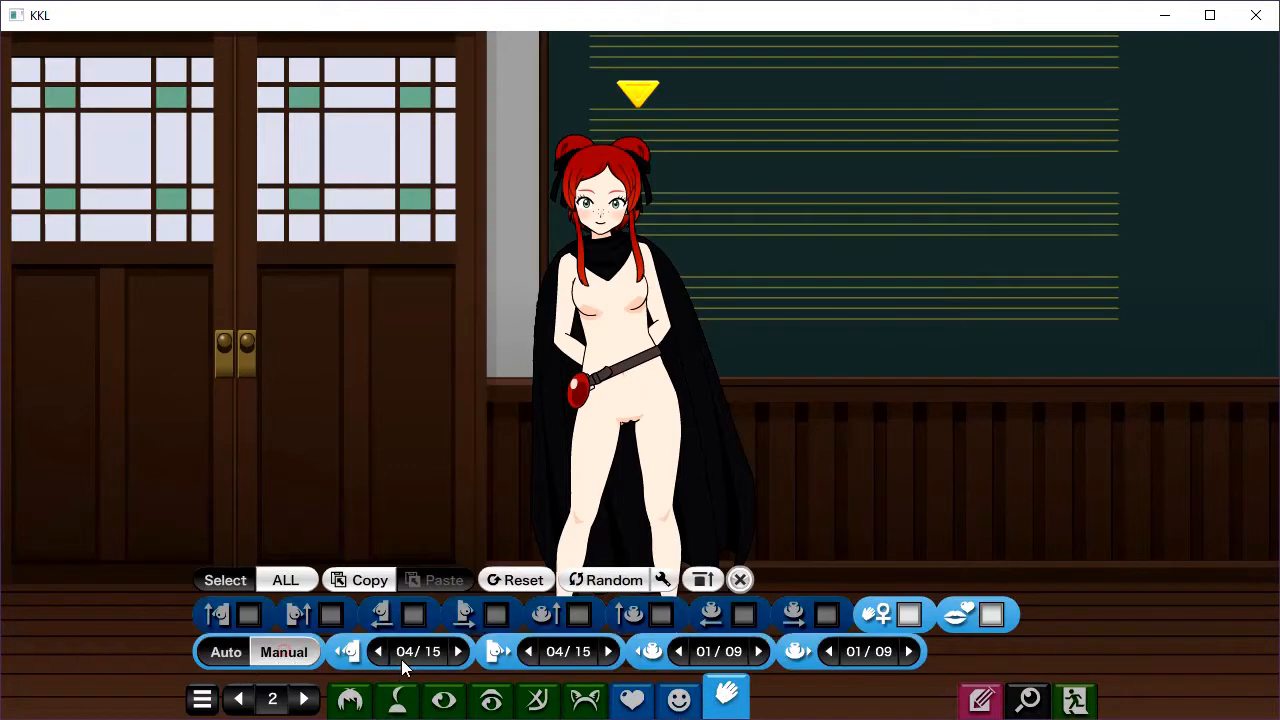
left_click(378, 651)
left_click(378, 651)
left_click(378, 651)
left_click(527, 651)
Export the stripped-down character's selected appearance and clothing parts as code, and switch back to the character editor.
left_click(978, 700)
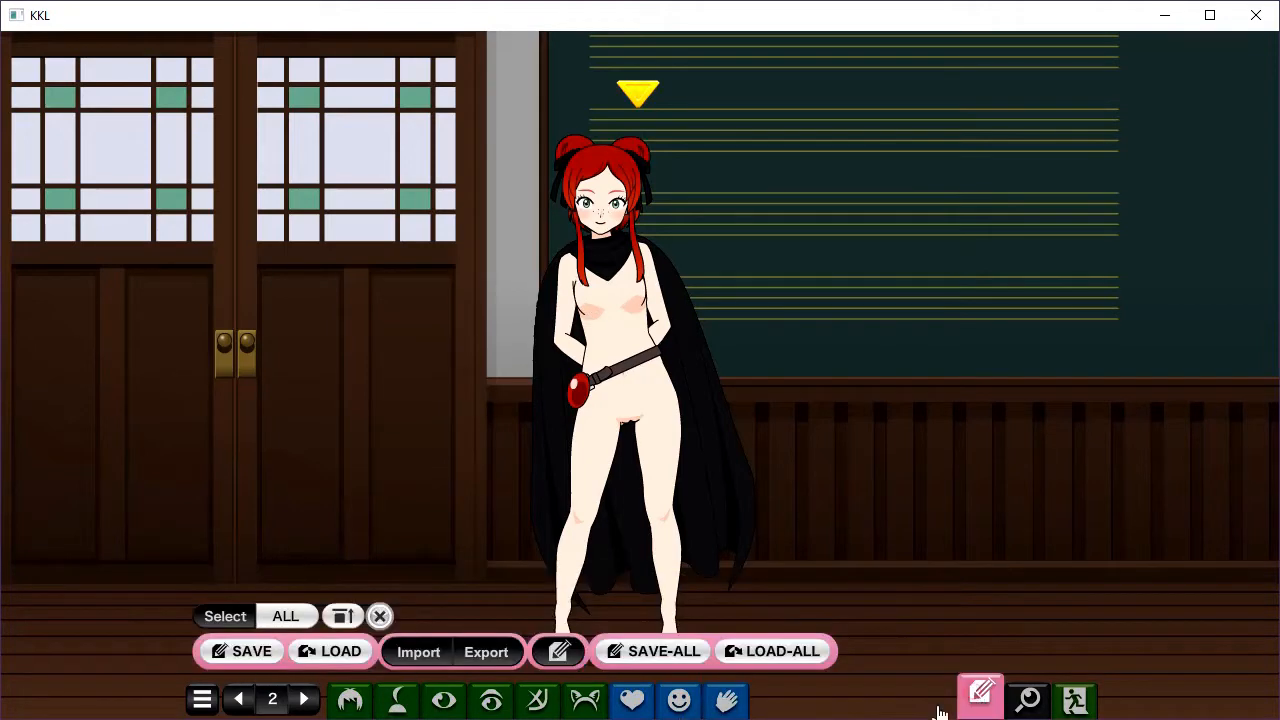
left_click(487, 660)
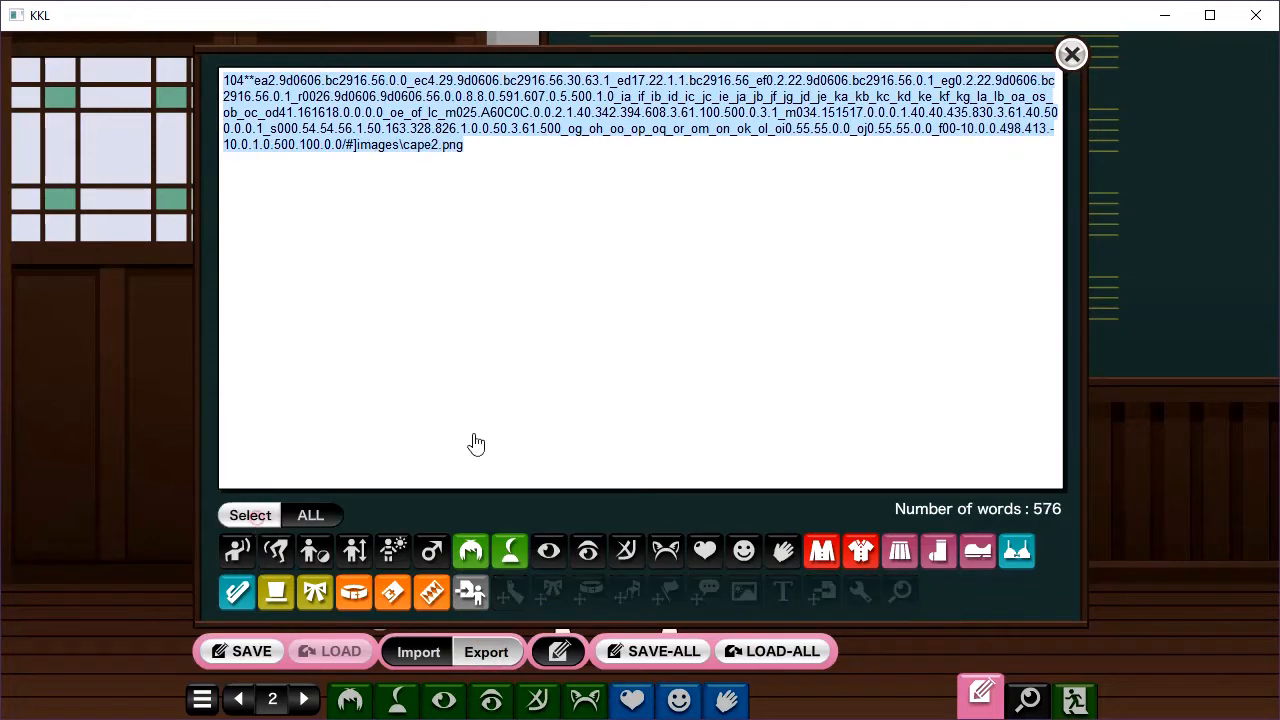
left_click(1071, 55)
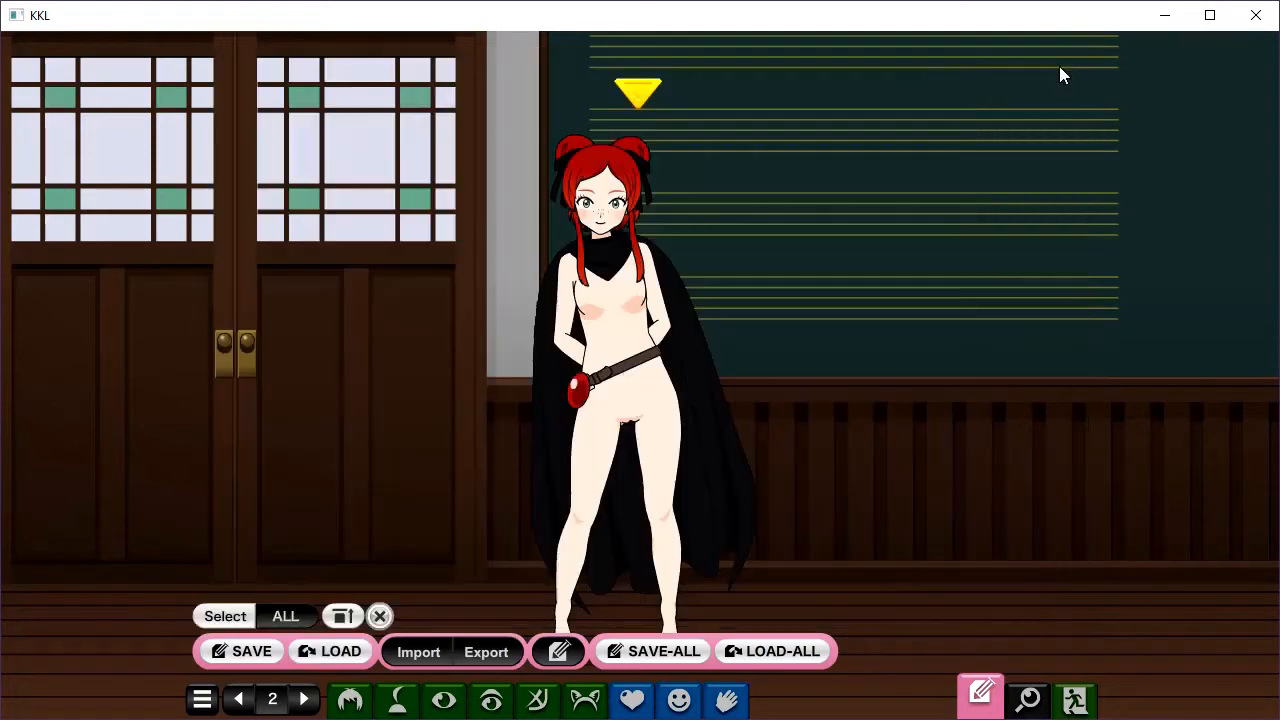
double_click(603, 707)
key("alt+Tab")
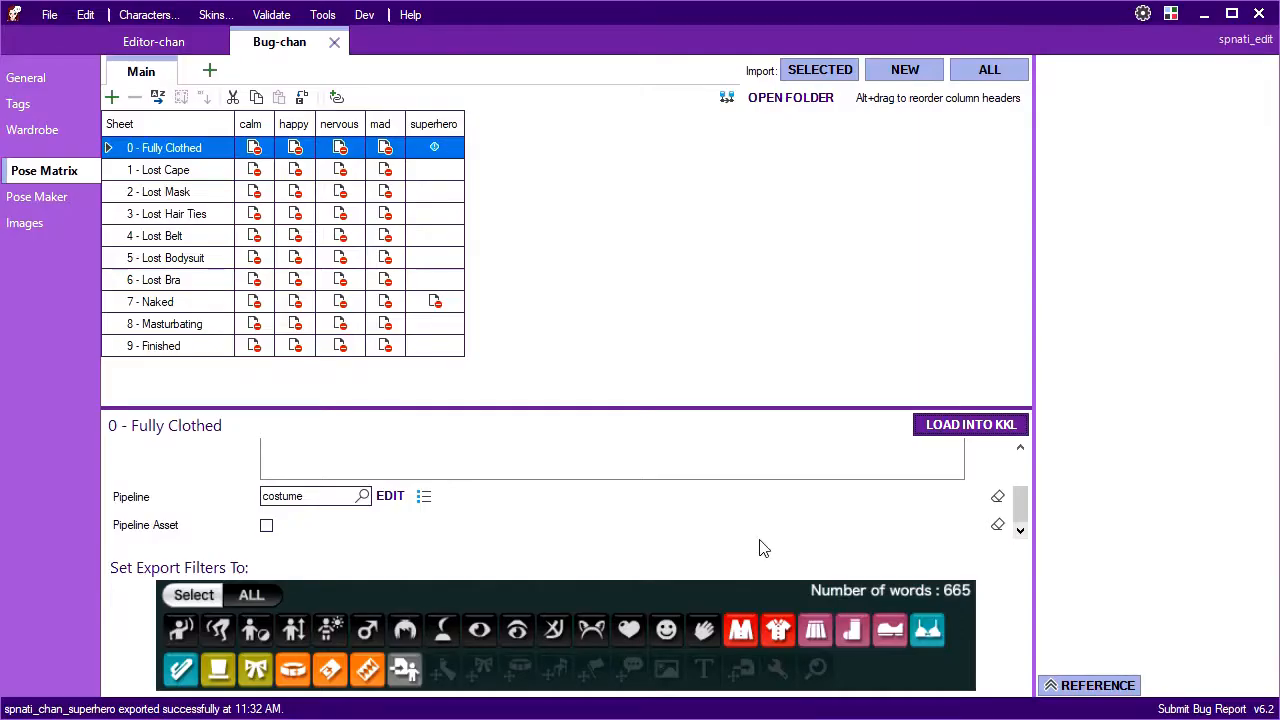
Add a stage-independent pose matrix sheet named Costume Base, copied from the Main sheet.
left_click(209, 71)
type("Cos")
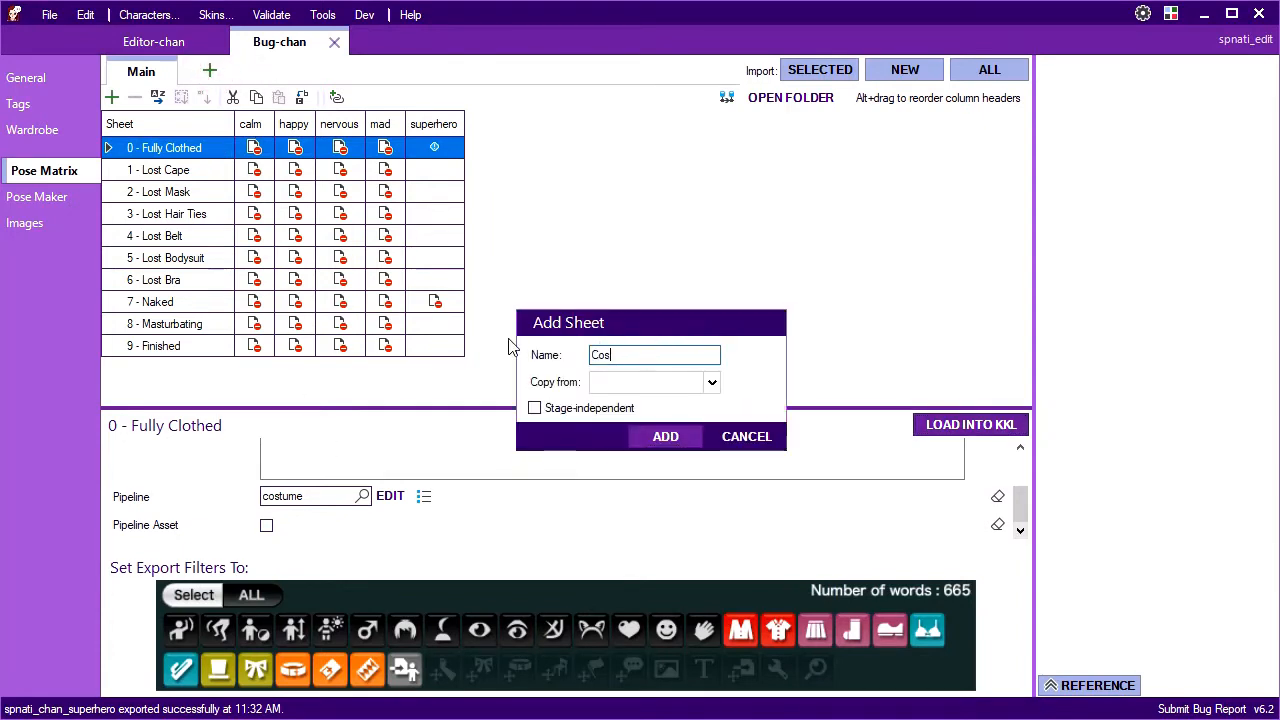
type("tume Base")
left_click(712, 382)
left_click(610, 414)
left_click(534, 408)
left_click(665, 436)
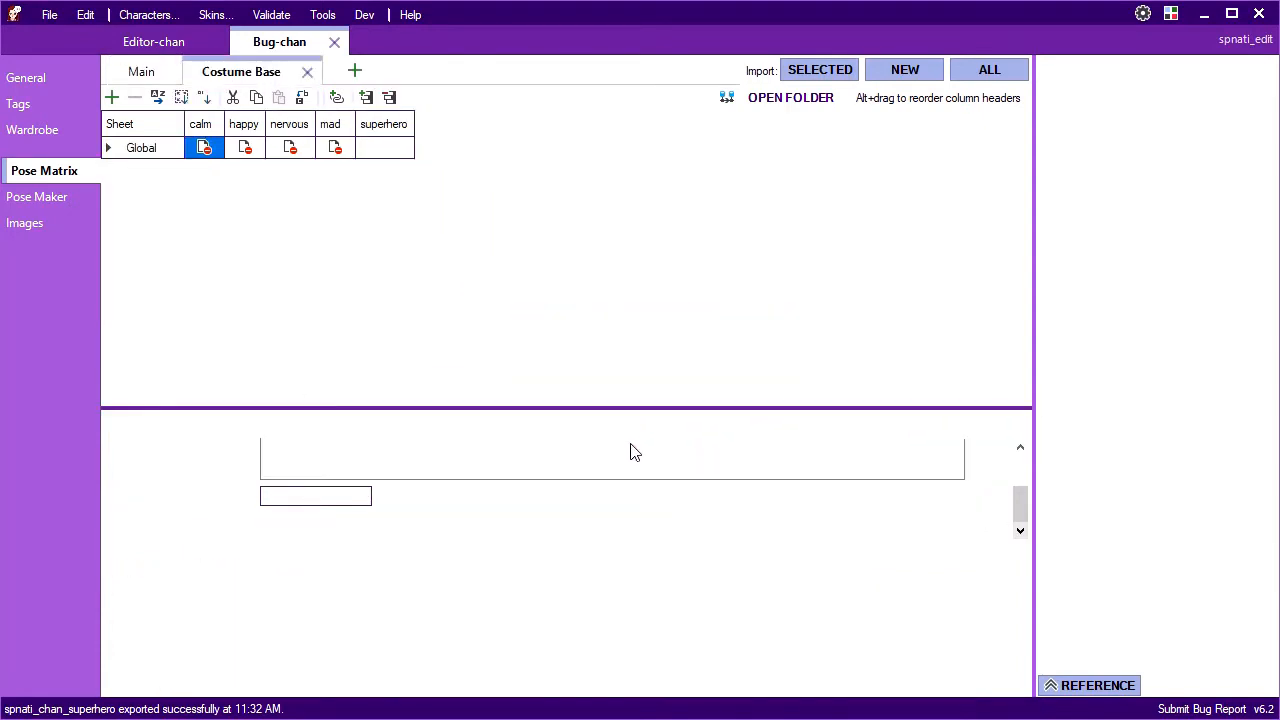
Name the Costume Base sheet's single row cape and open the sheet's own properties.
left_click(329, 451)
type("cape")
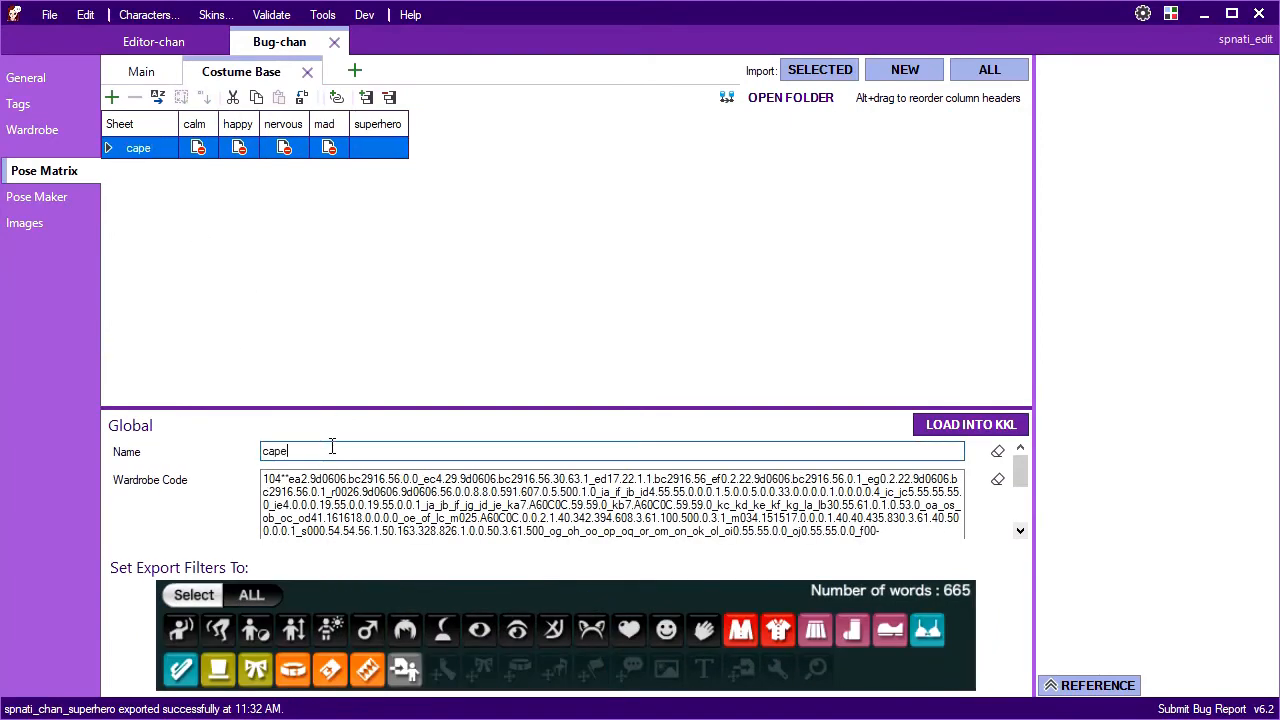
left_click(135, 123)
mouse_move(1018, 466)
left_mouse_down()
mouse_move(1018, 512)
mouse_move(1023, 470)
left_mouse_up()
left_click(268, 526)
Replace the cape row's wardrobe code with the code exported from KKL and import its calm cell.
left_click(135, 150)
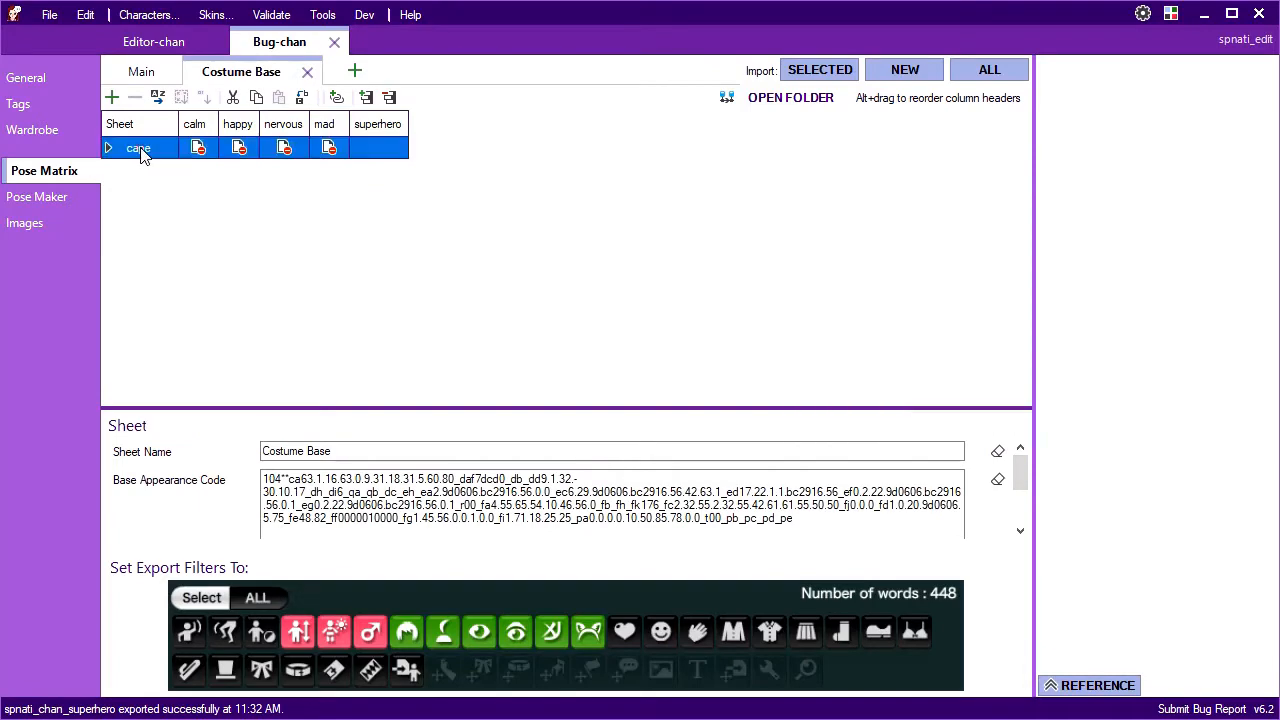
left_click(365, 480)
key("ctrl+a")
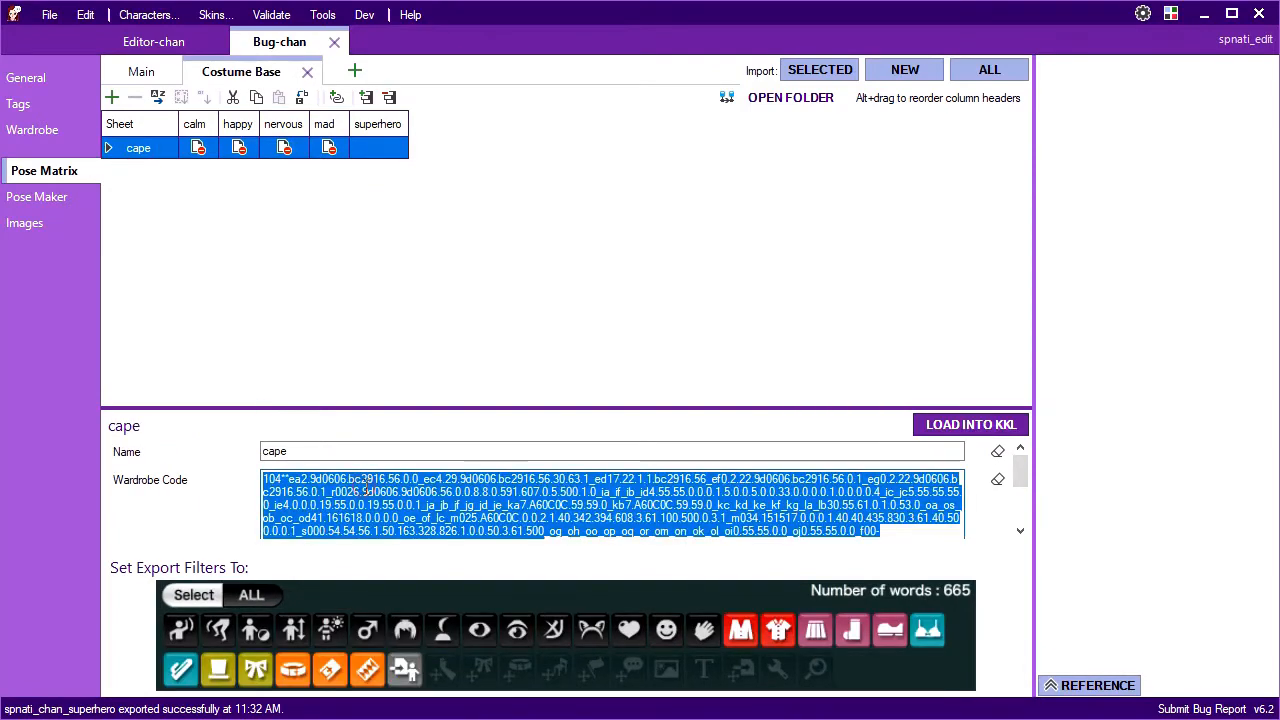
key("ctrl+v")
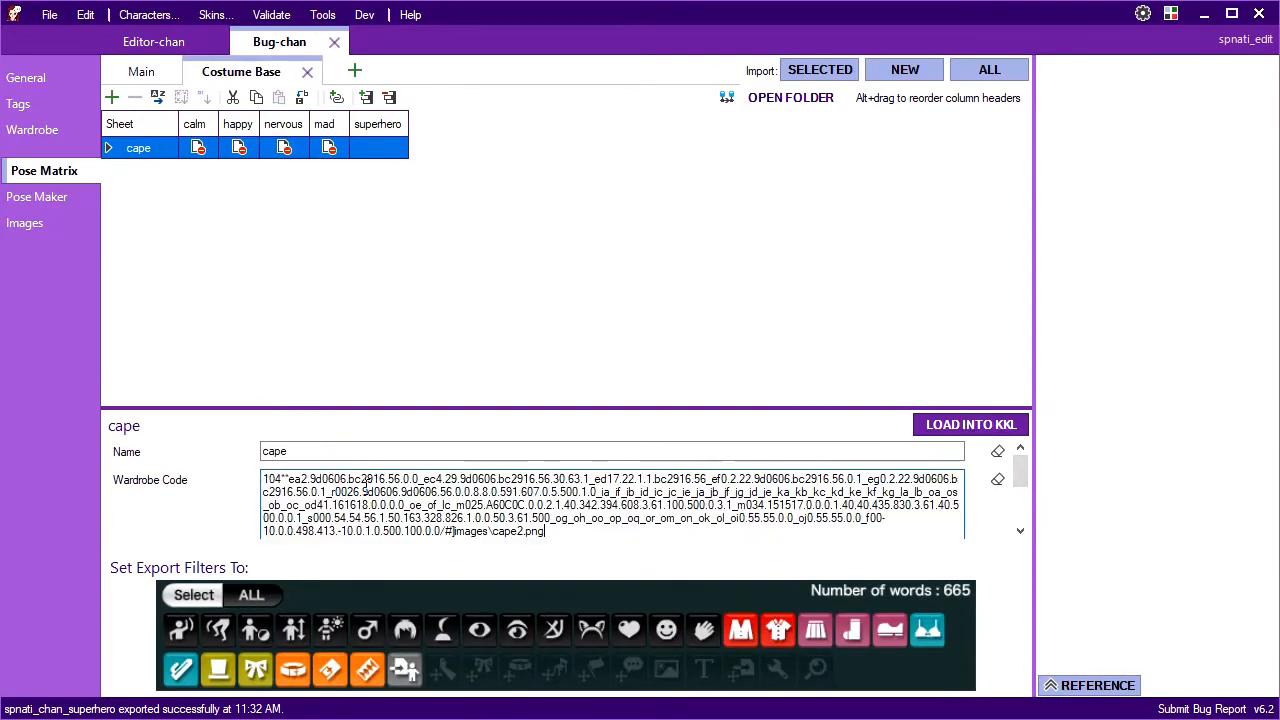
left_click(198, 150)
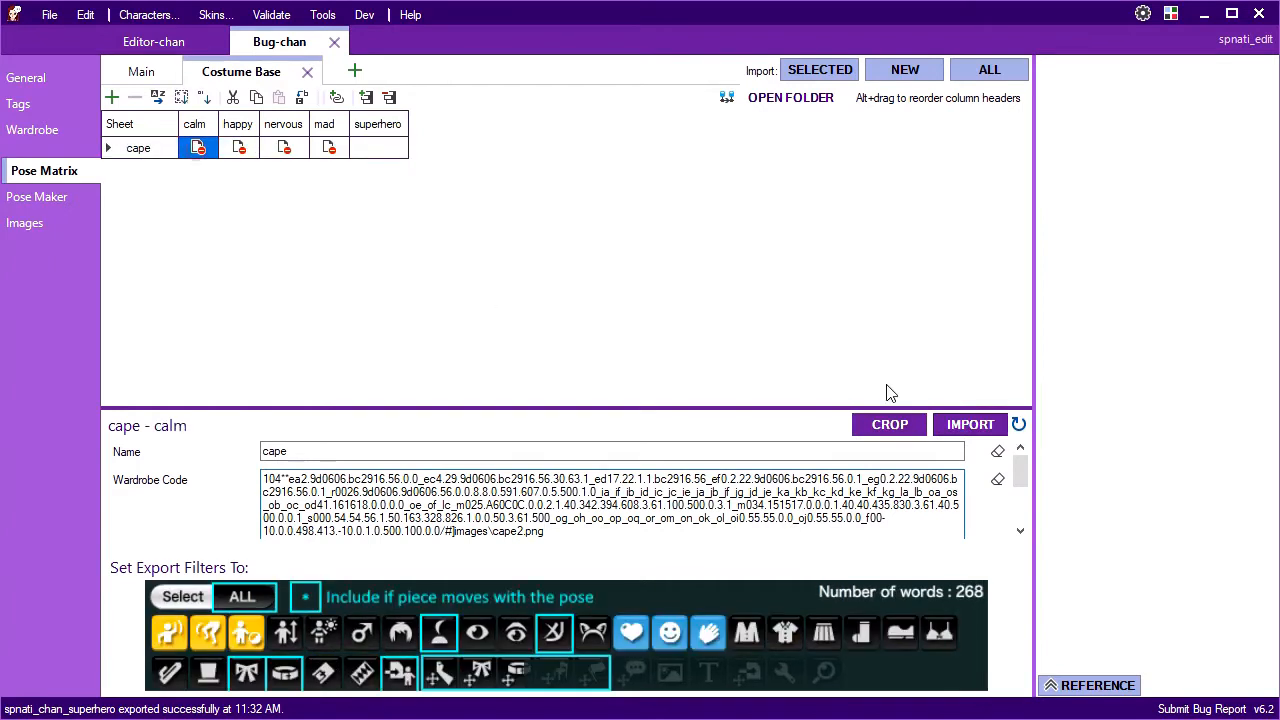
left_click(970, 424)
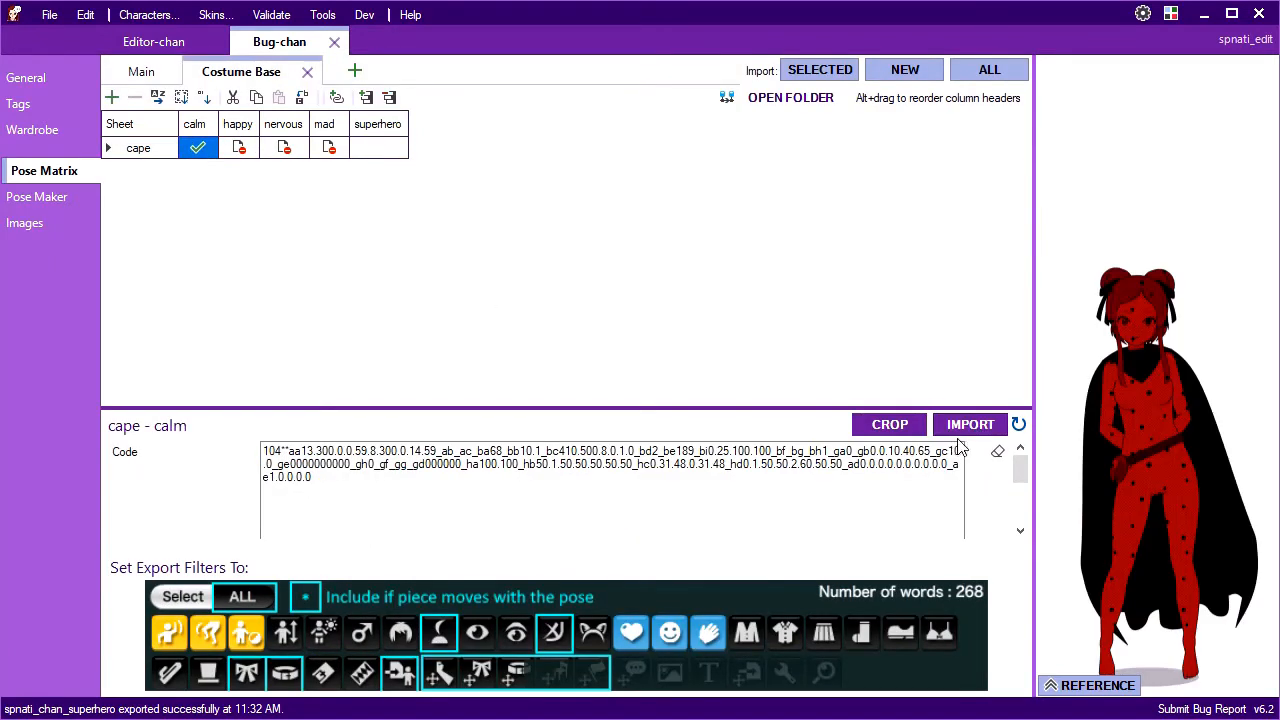
Clear the costume pipeline from the cape row and import its calm cell again.
scroll(1031, 486, "down", 3)
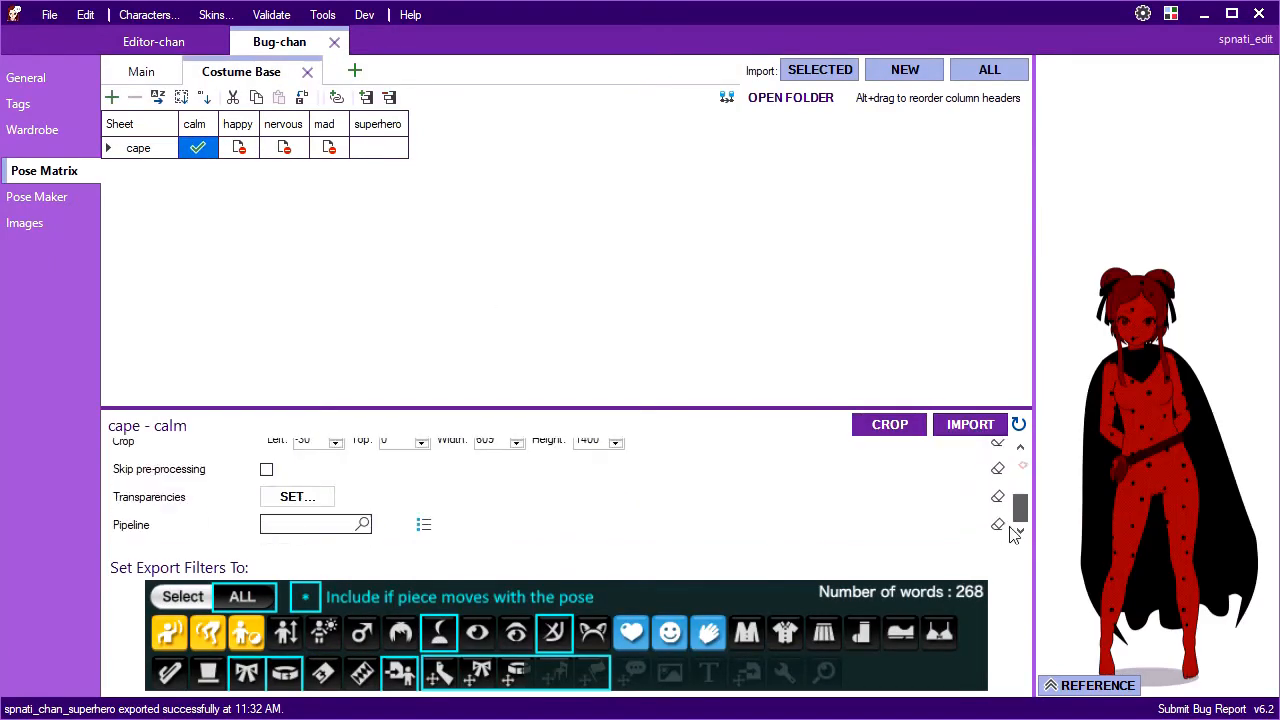
left_click(145, 160)
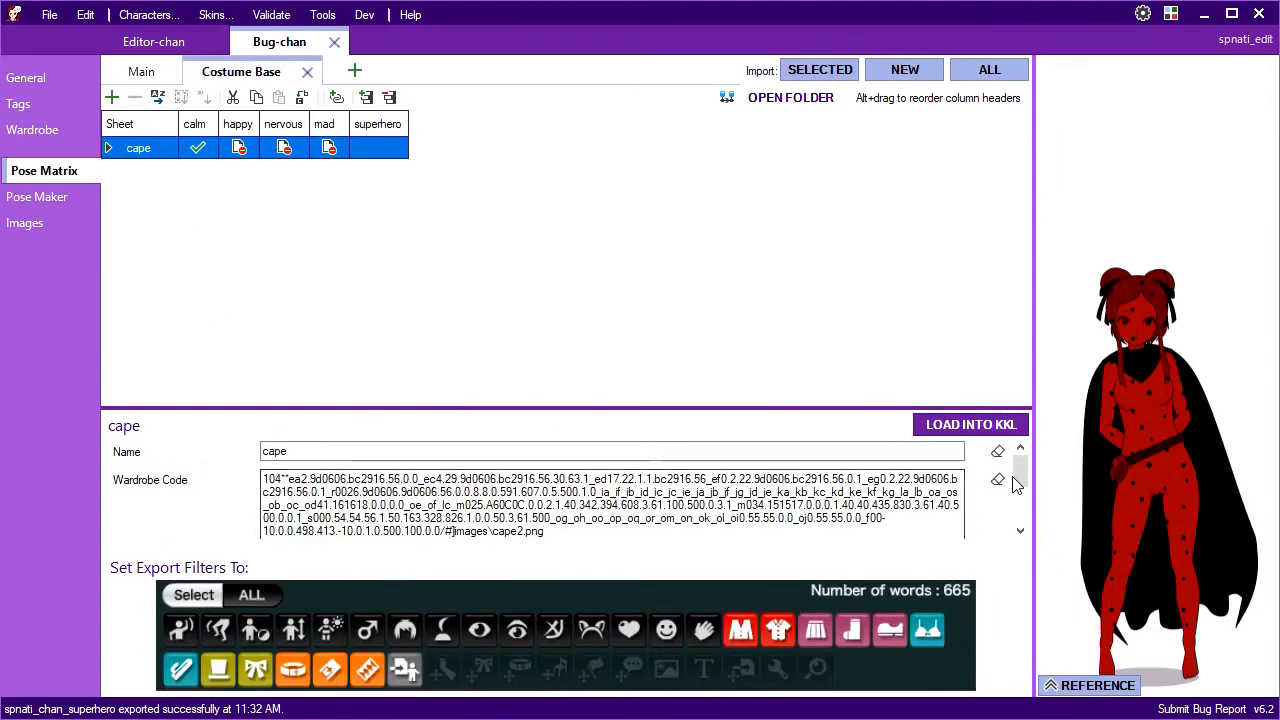
left_click_drag(1018, 482, 1020, 527)
double_click(308, 505)
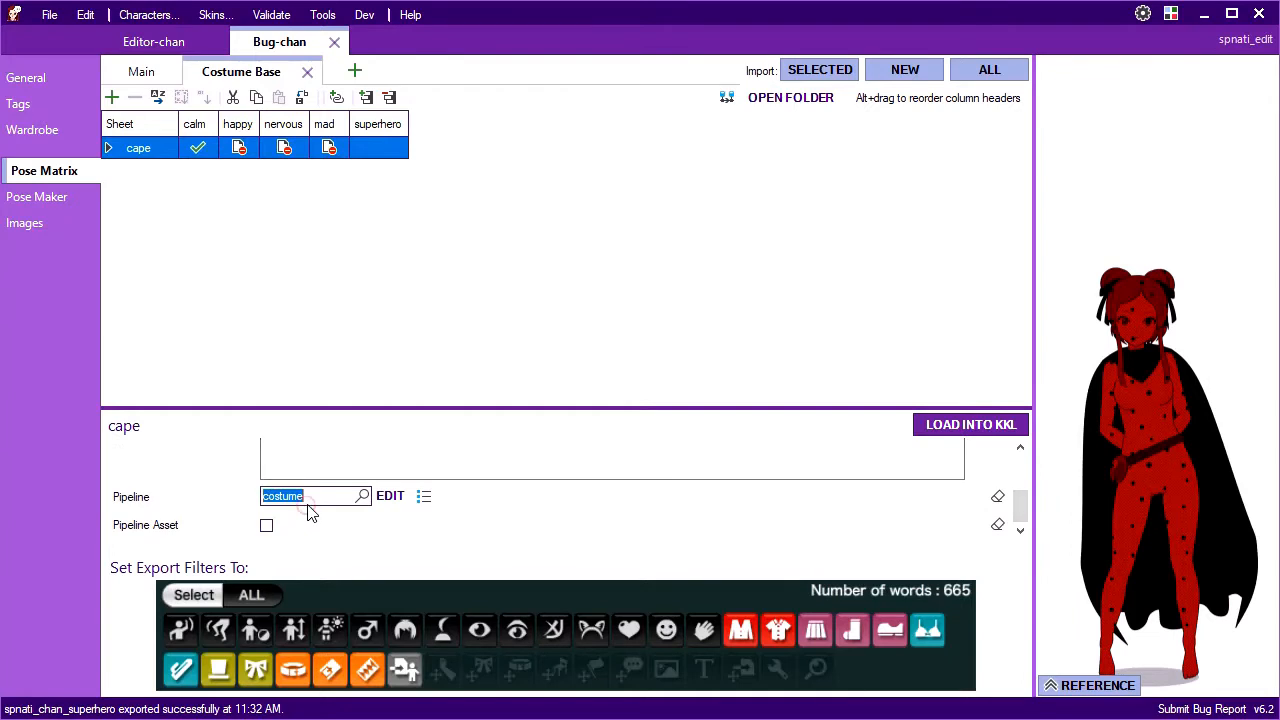
key("BackSpace")
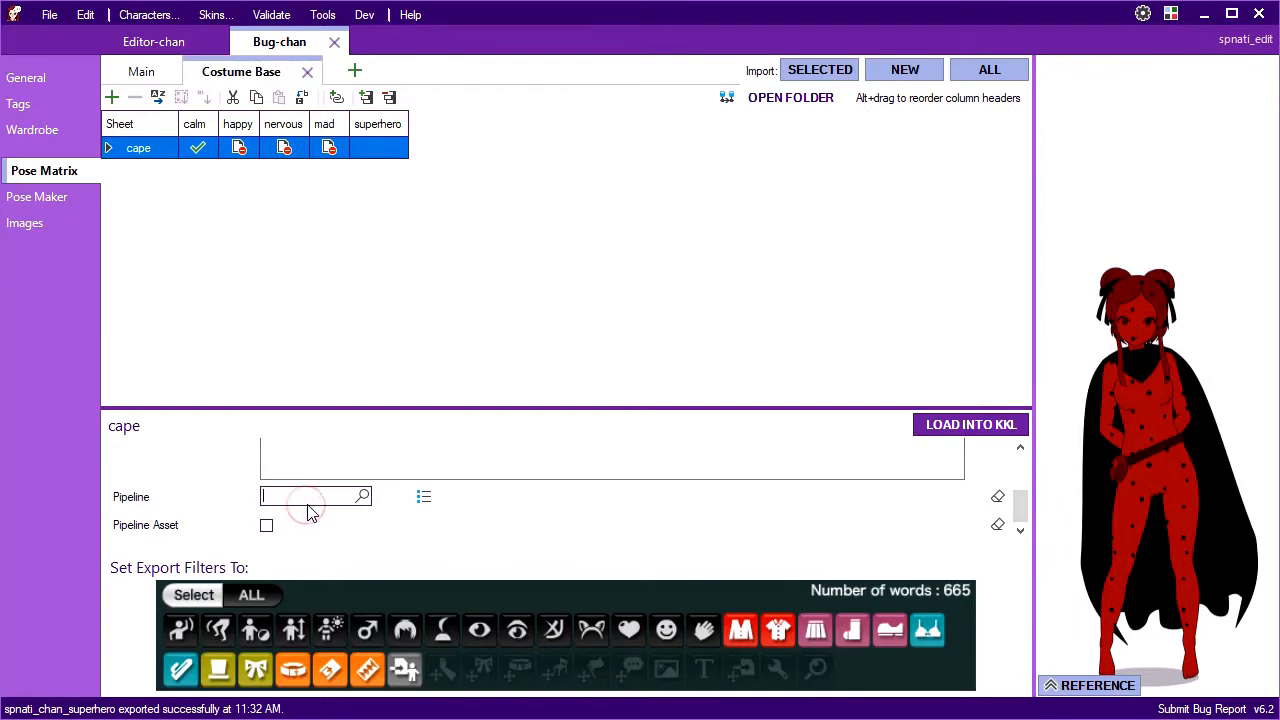
left_click(198, 157)
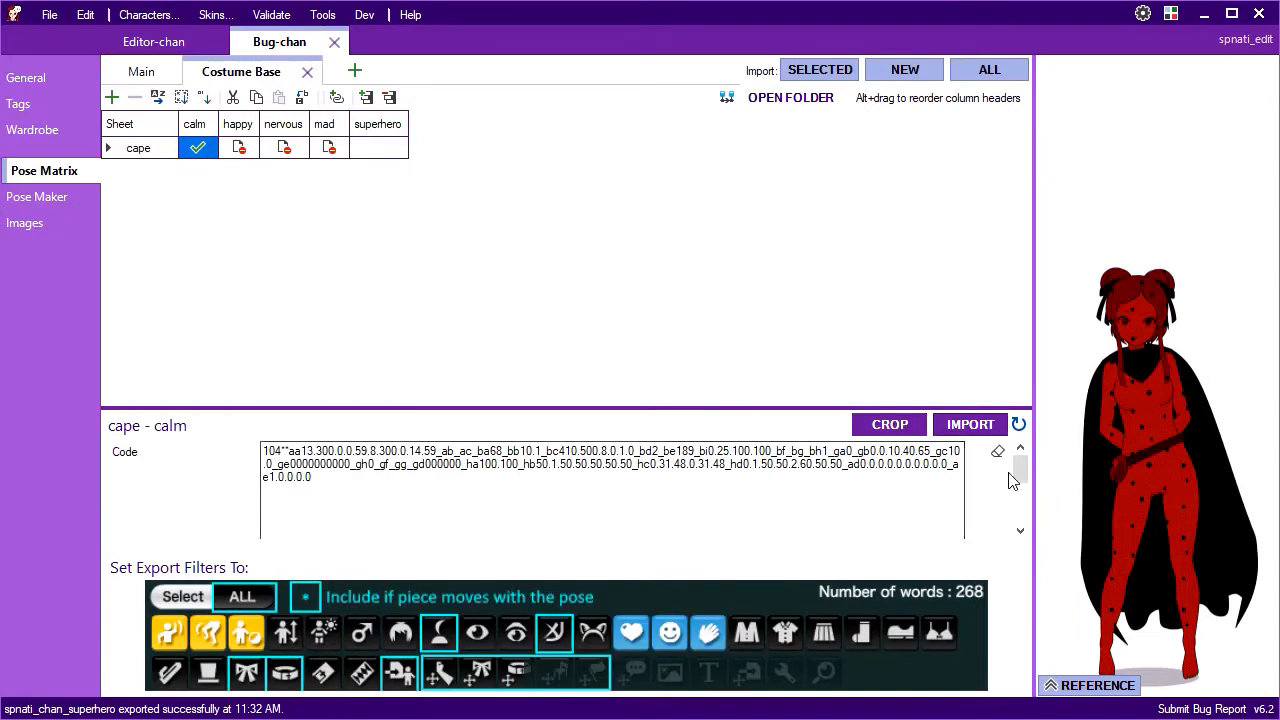
left_click(955, 428)
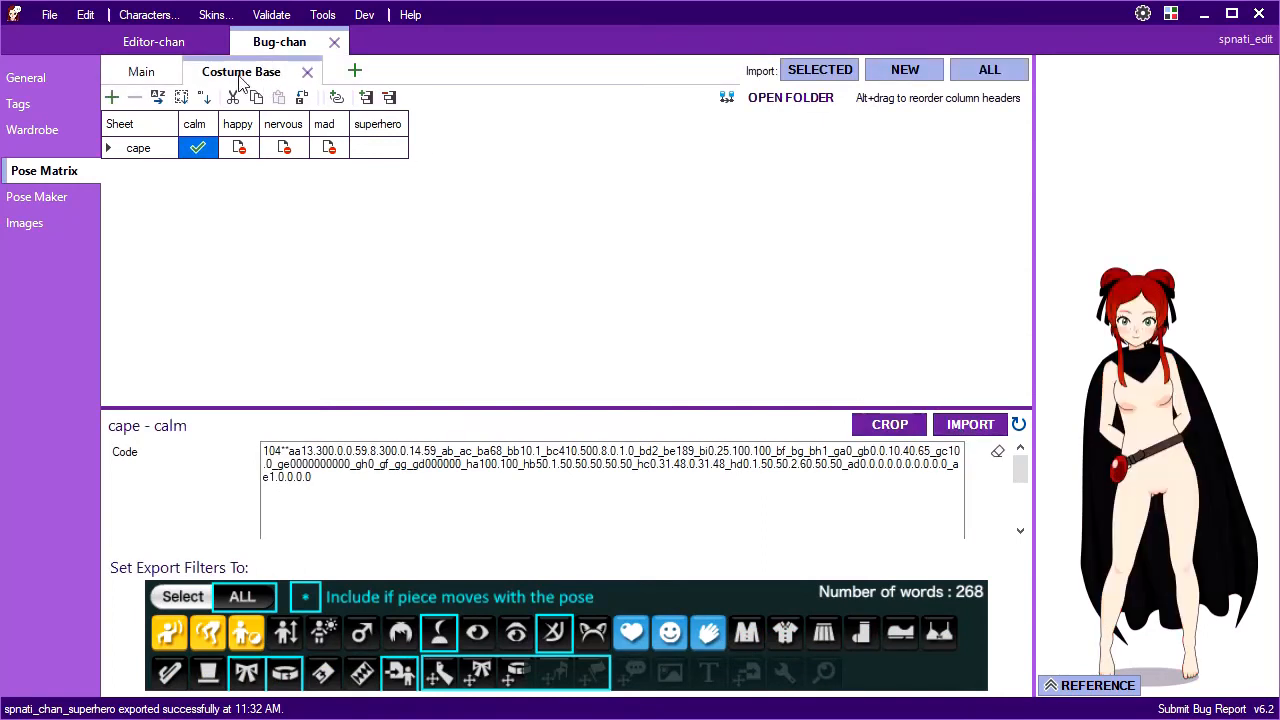
Return to the Main sheet and open the costume pipeline for editing.
left_click(140, 74)
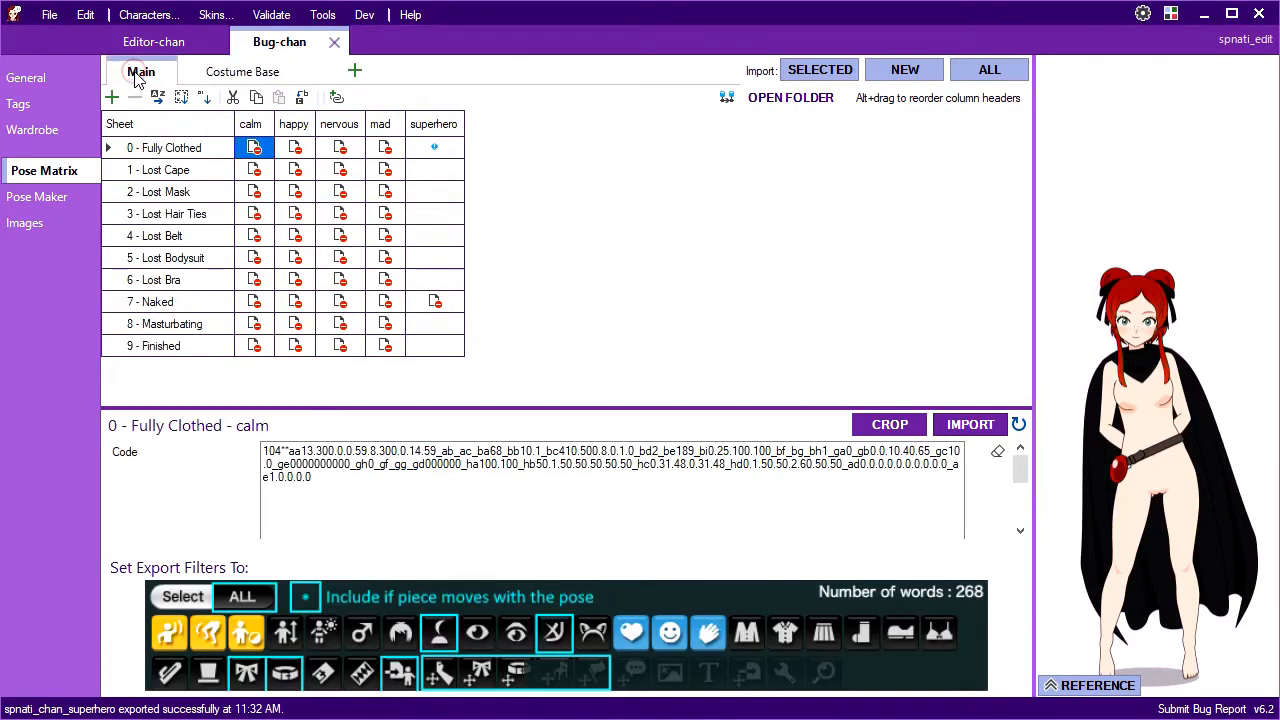
left_click(728, 102)
double_click(400, 278)
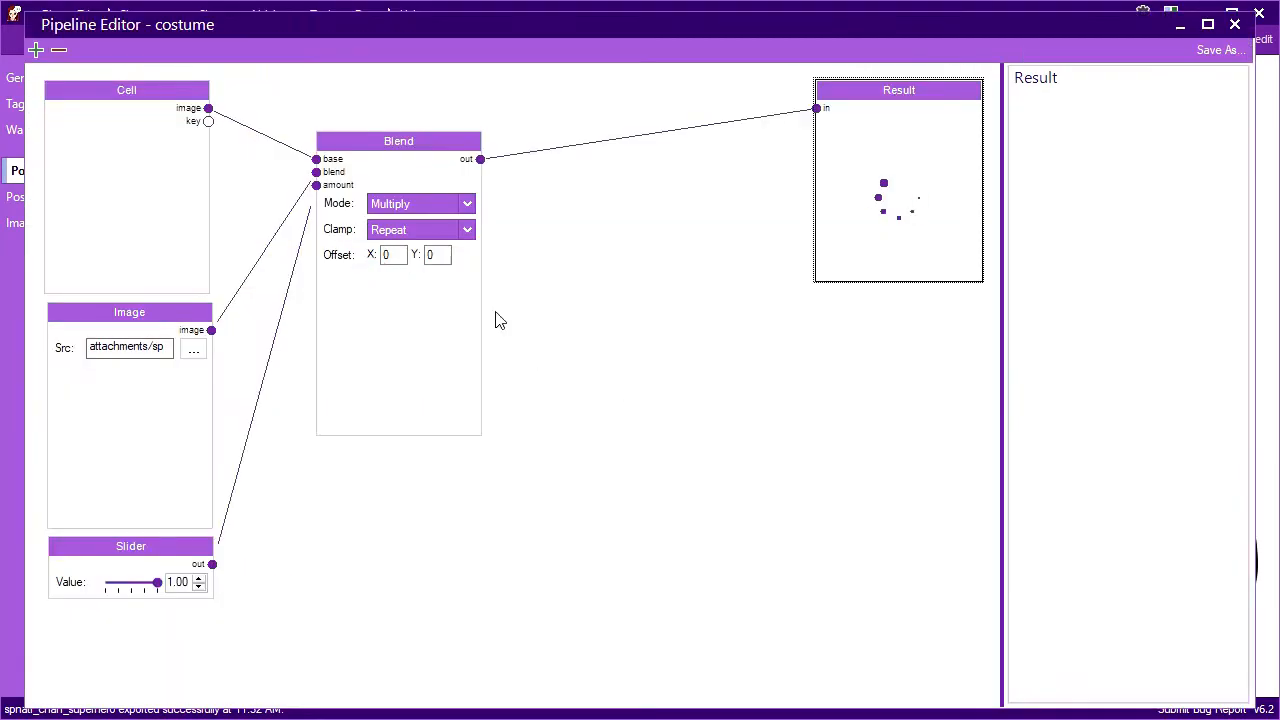
Make room beside the Blend node and add a Cell Reference node pointing to the cape row's calm cell on the Costume Base sheet.
left_click(35, 50)
double_click(352, 430)
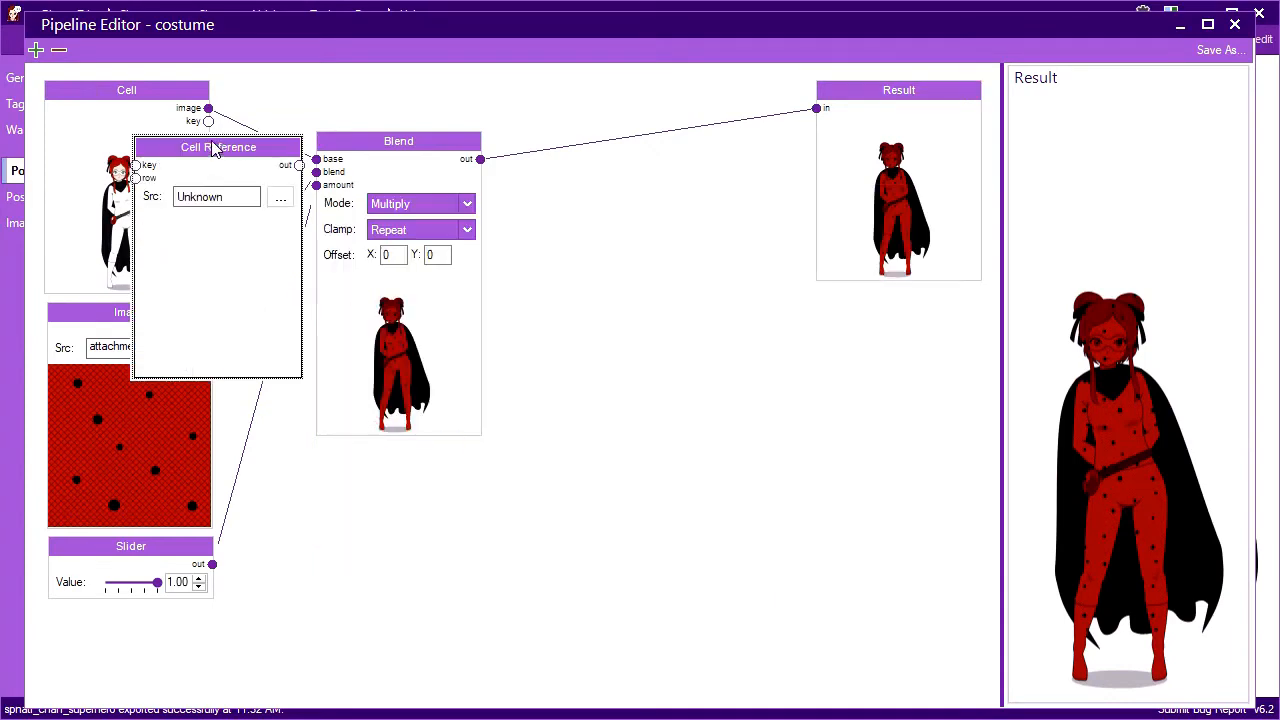
left_click_drag(412, 140, 610, 102)
left_click(413, 516)
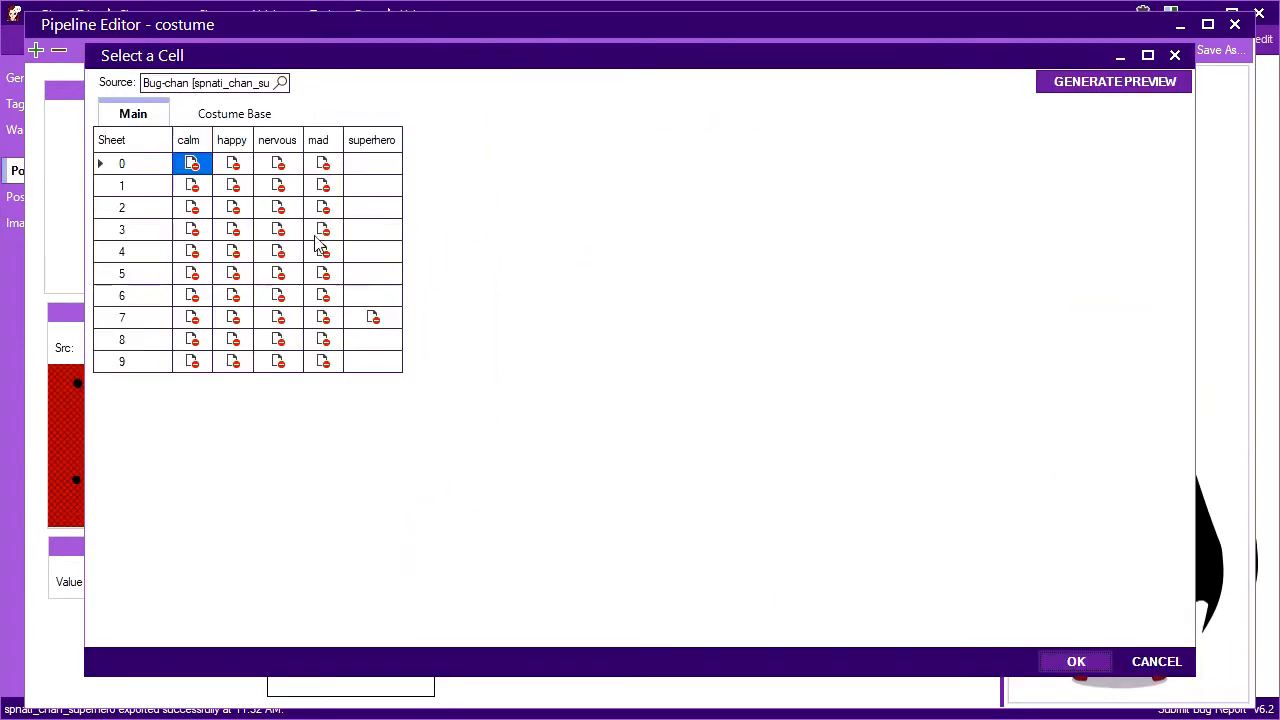
left_click(233, 113)
double_click(192, 166)
left_click_drag(210, 127, 360, 454)
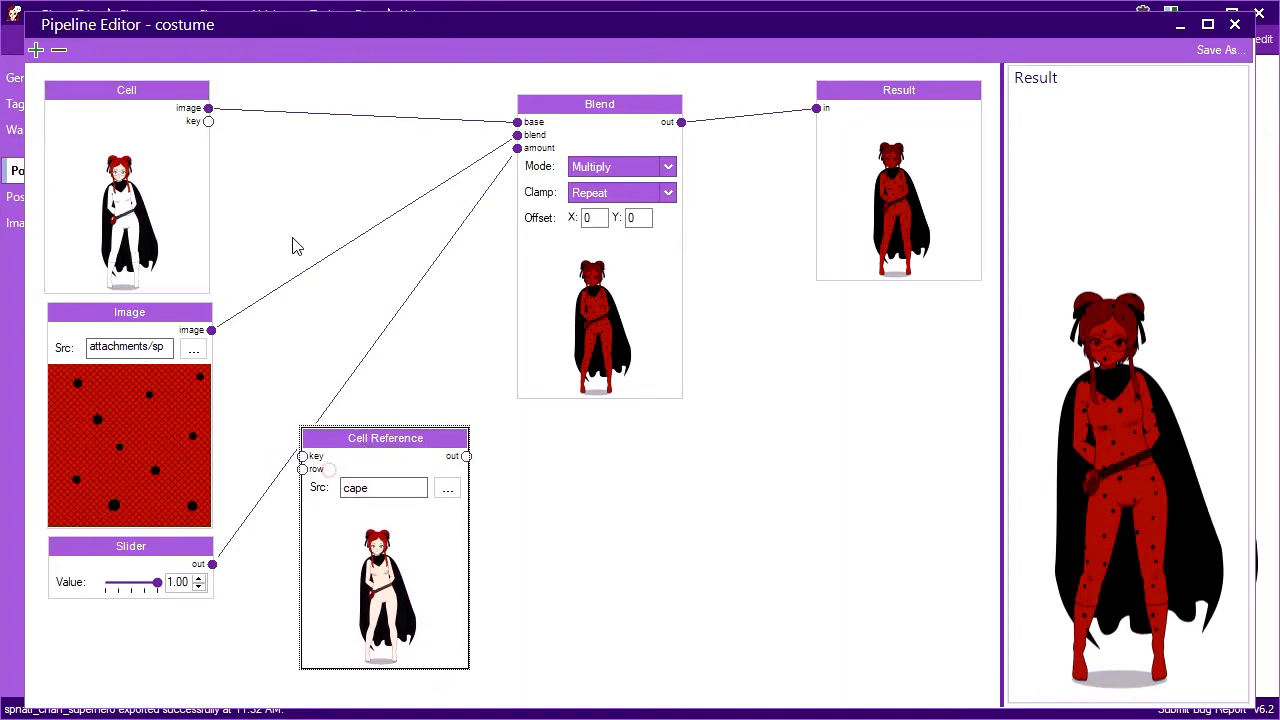
Connect the Cell node's key to the Cell Reference, detach the Multiply Blend's base input, and move that Blend node lower.
left_click_drag(208, 121, 327, 170)
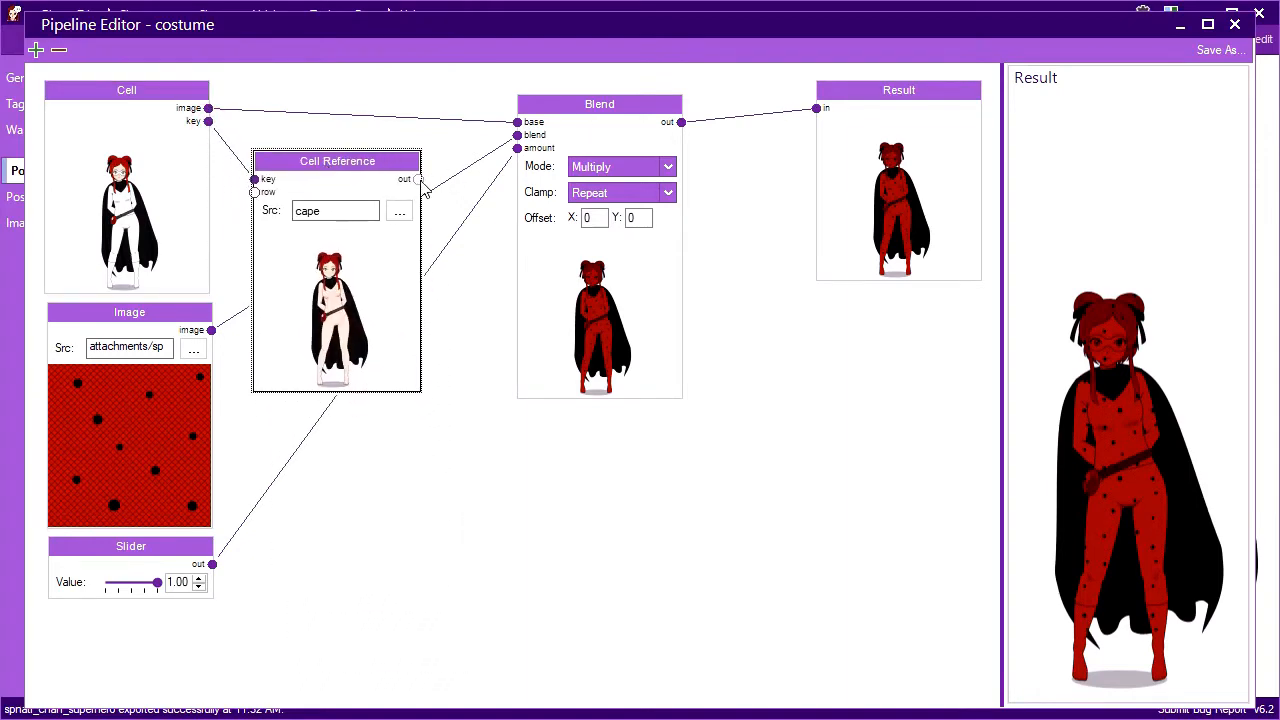
left_click_drag(517, 122, 474, 120)
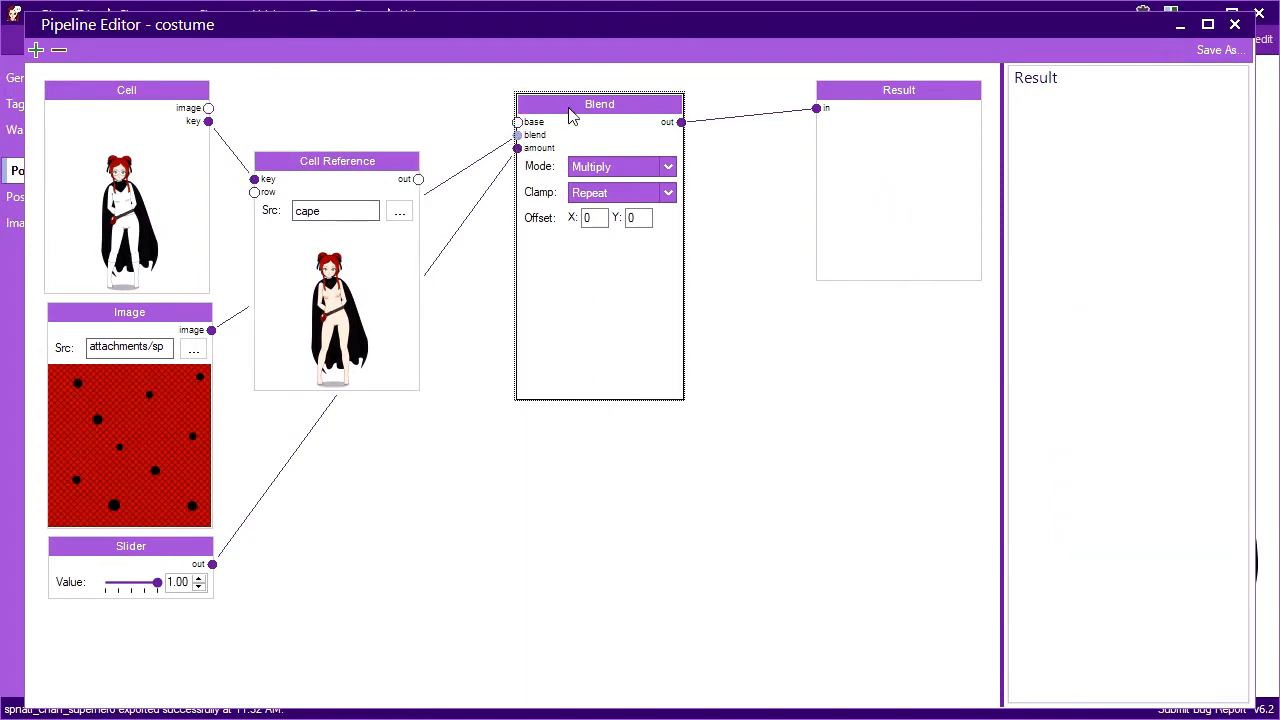
left_click_drag(569, 108, 701, 393)
Add a second Blend node in Extract mode, with the Cell image as base and the Cell Reference output as blend.
left_click(36, 50)
double_click(380, 297)
left_click_drag(466, 389, 514, 106)
left_click_drag(208, 108, 456, 118)
left_click_drag(418, 179, 456, 131)
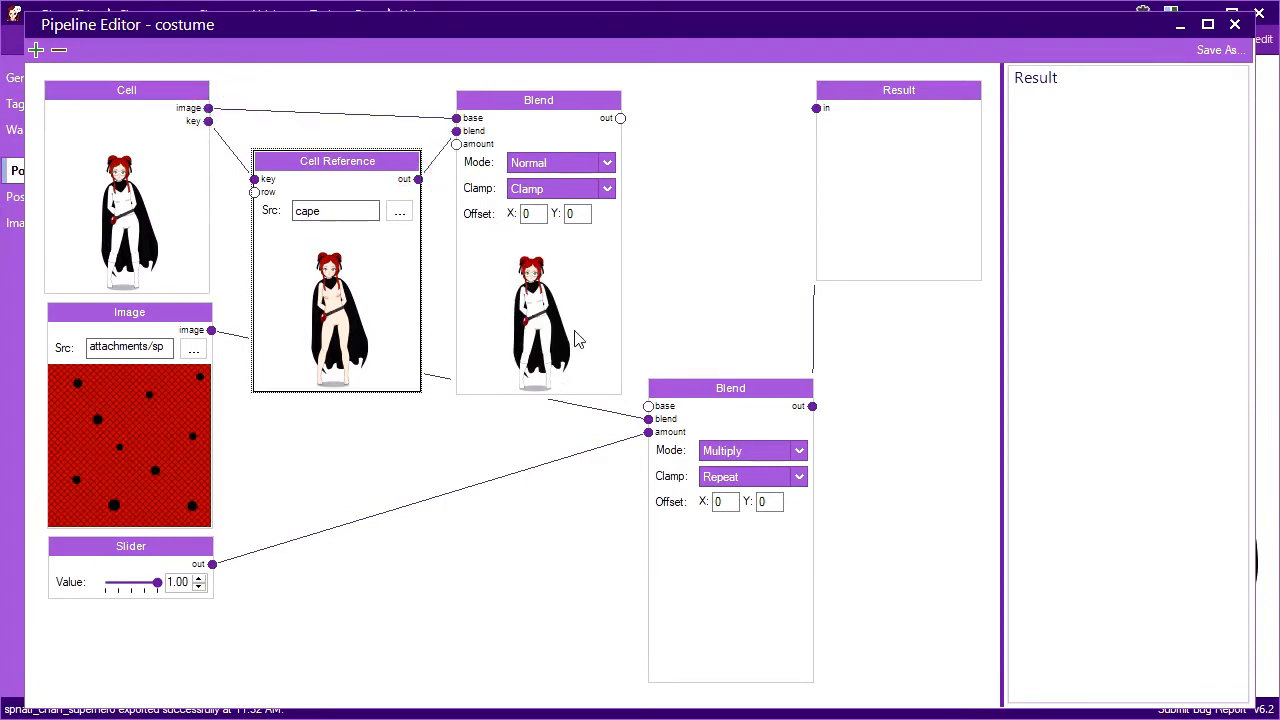
left_click(565, 163)
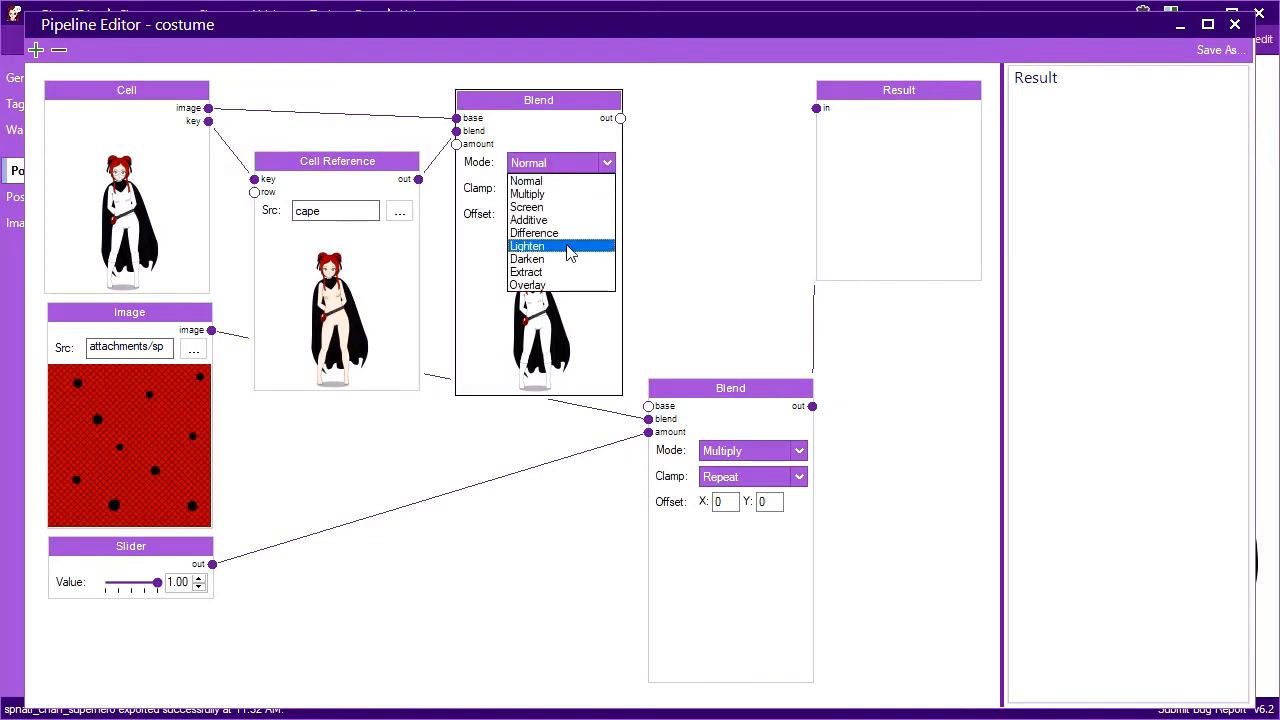
left_click(527, 272)
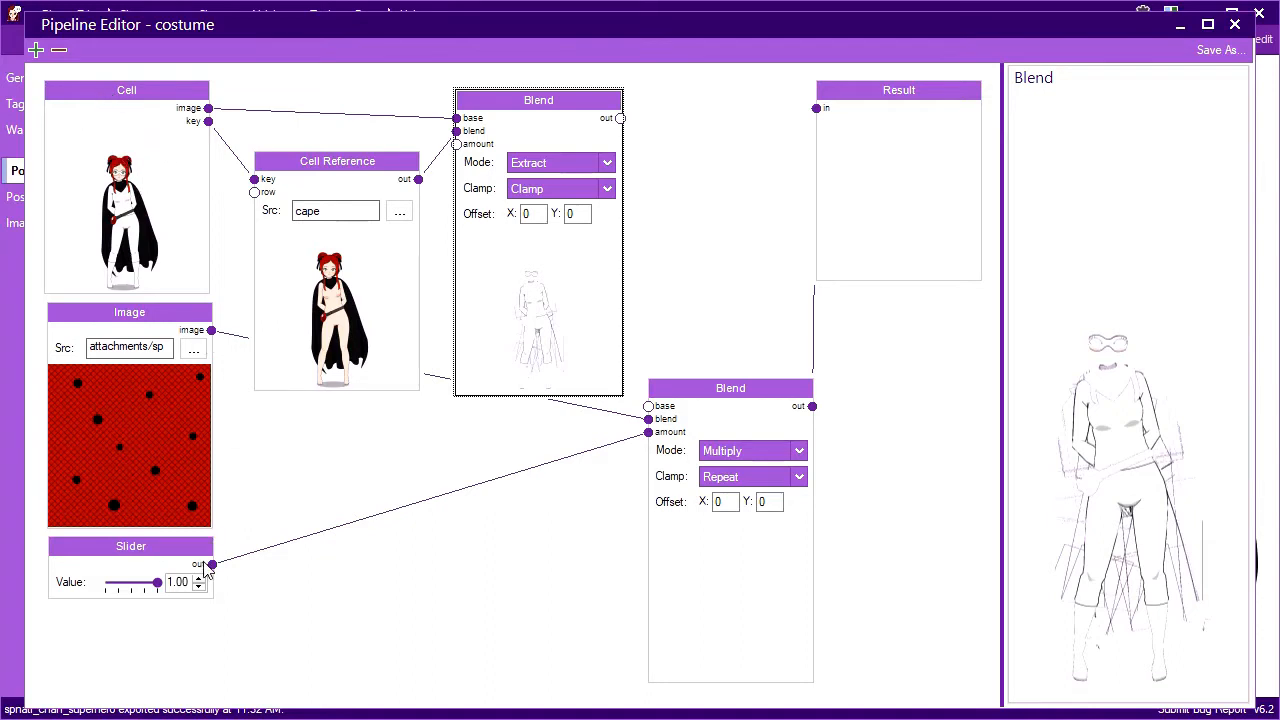
Try the Slider as the Extract Blend's amount input, and remove that connection.
left_click_drag(212, 564, 456, 144)
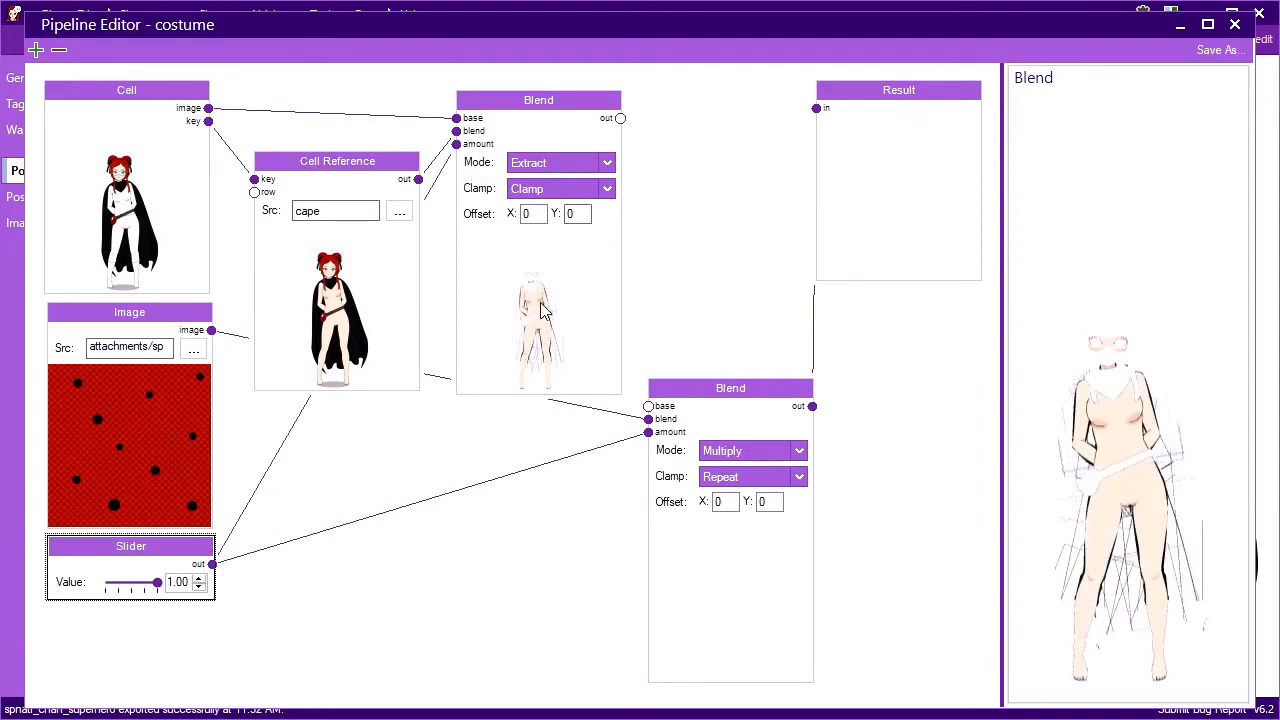
mouse_move(157, 582)
left_mouse_down()
mouse_move(127, 583)
mouse_move(165, 585)
left_mouse_up()
left_click(462, 158)
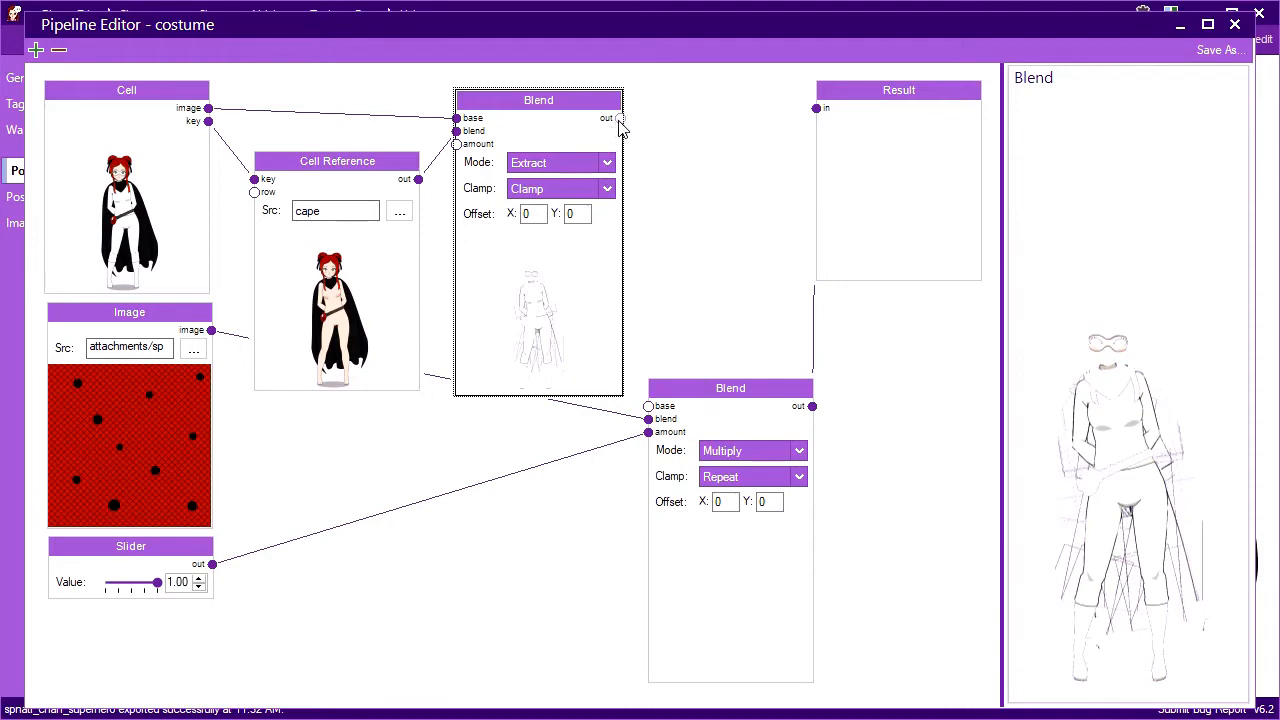
Connect the Extract Blend's output to the Multiply Blend's base and preview the Multiply node.
left_click_drag(620, 120, 649, 418)
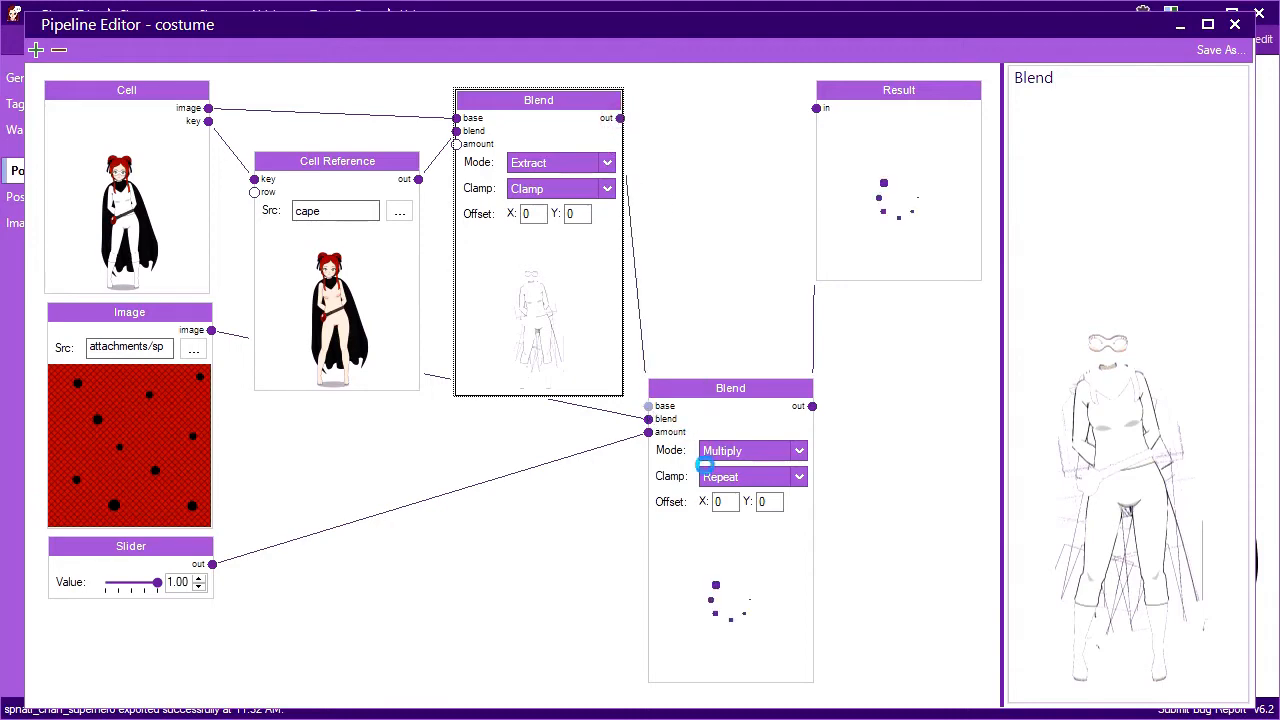
left_click(735, 398)
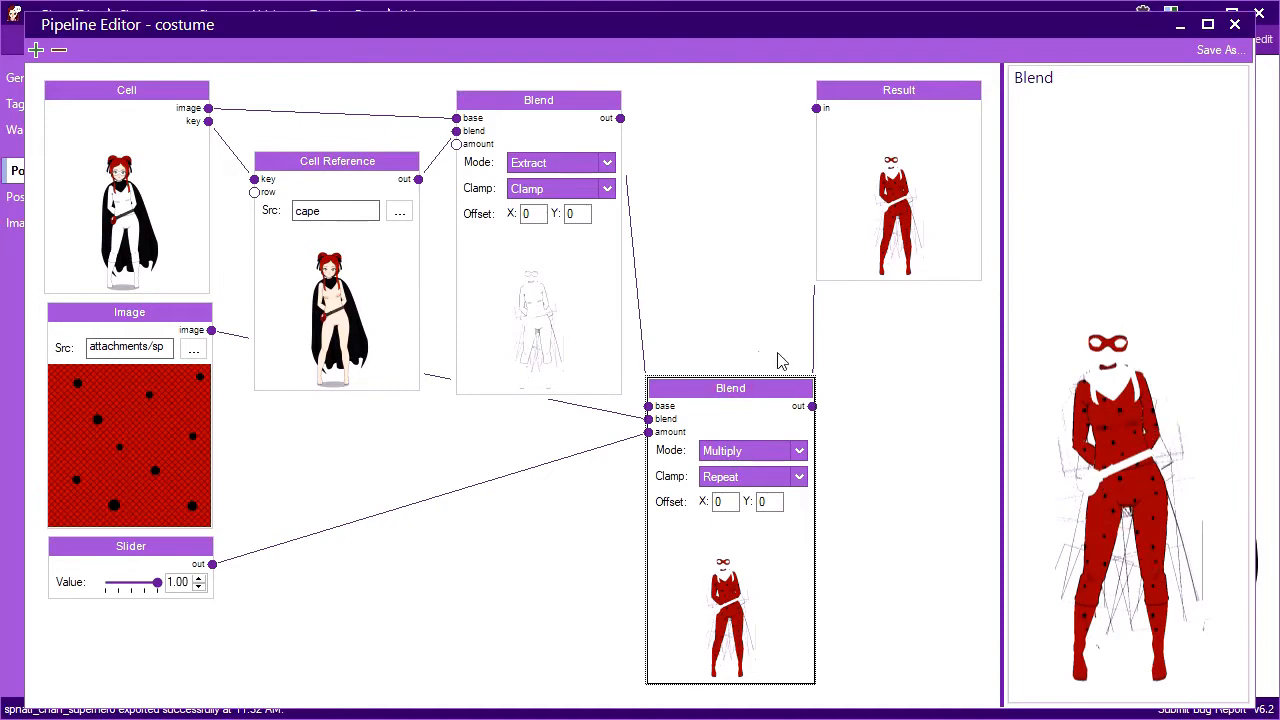
Add a third Blend node above the Multiply Blend, move the Result node aside, and connect the new Blend's output to Result.
left_click(35, 50)
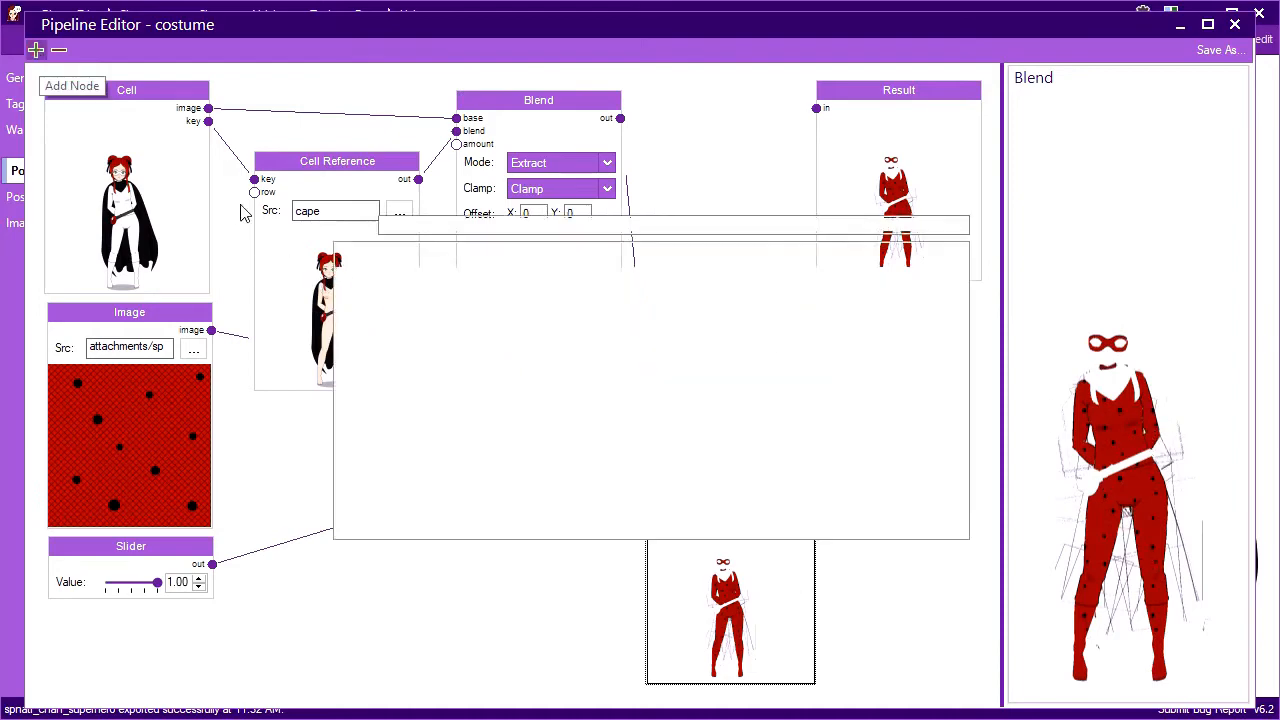
double_click(357, 294)
left_click_drag(380, 280, 732, 95)
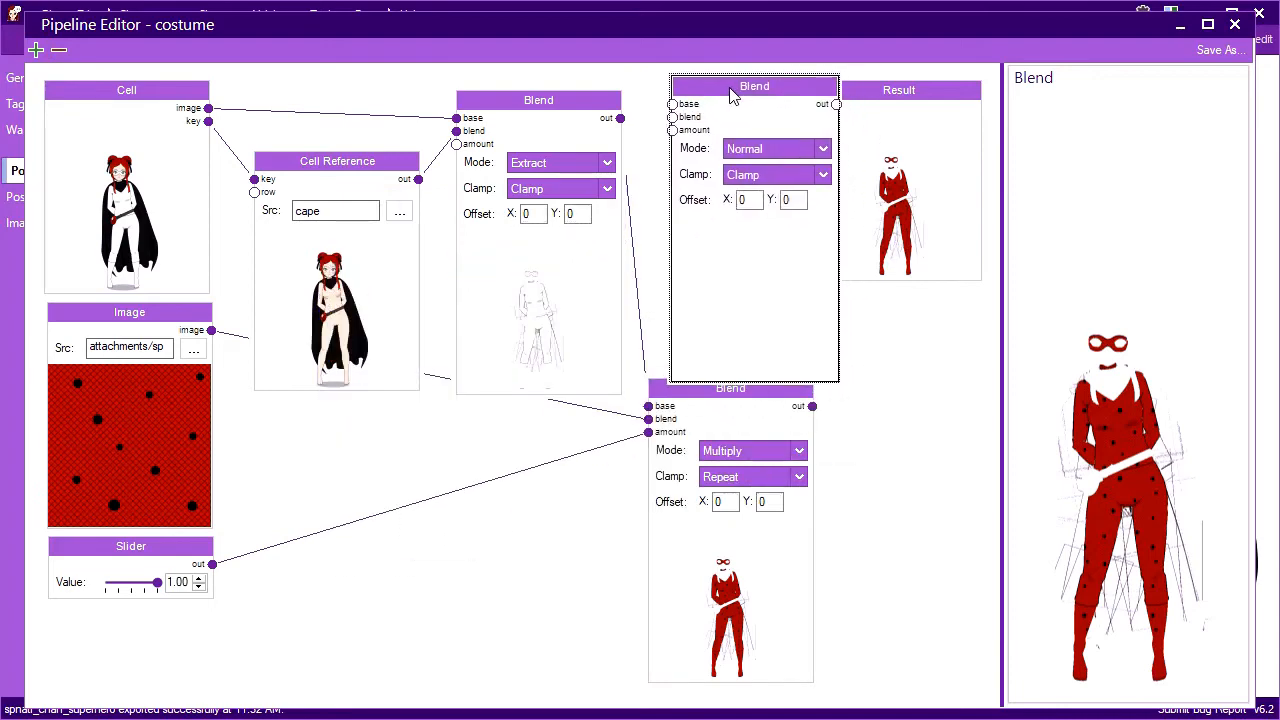
left_click_drag(890, 98, 949, 224)
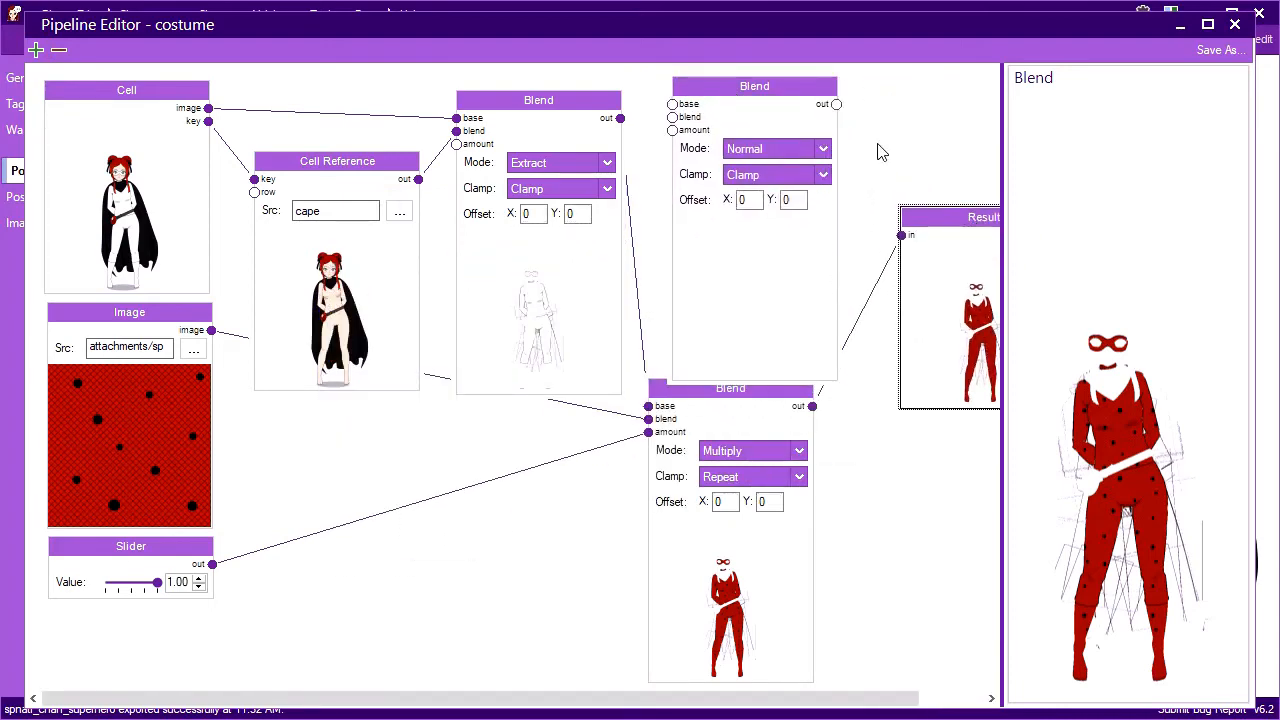
left_click_drag(836, 104, 901, 235)
Feed the new Blend with the Cell Reference output as base, the Multiply Blend output as blend, and the Slider as amount.
left_click_drag(758, 88, 793, 87)
left_click_drag(418, 179, 705, 103)
left_click_drag(810, 406, 705, 116)
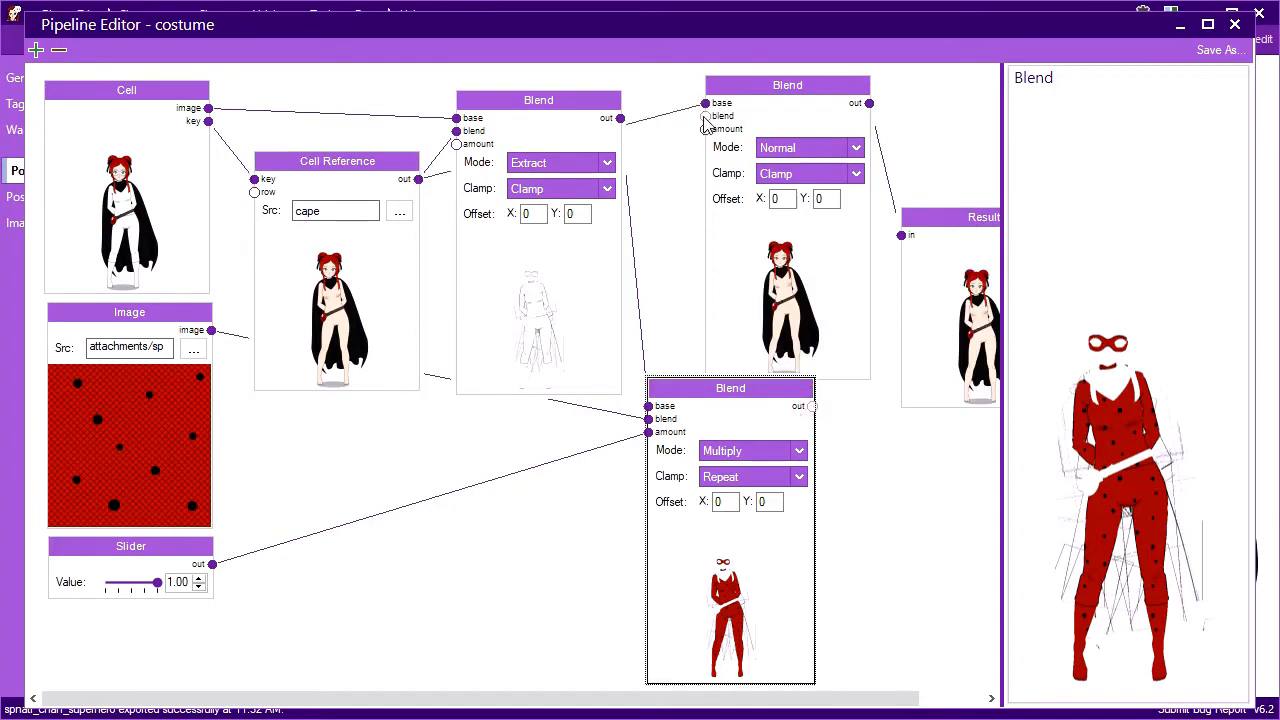
left_click_drag(720, 397, 670, 438)
left_click_drag(212, 564, 705, 129)
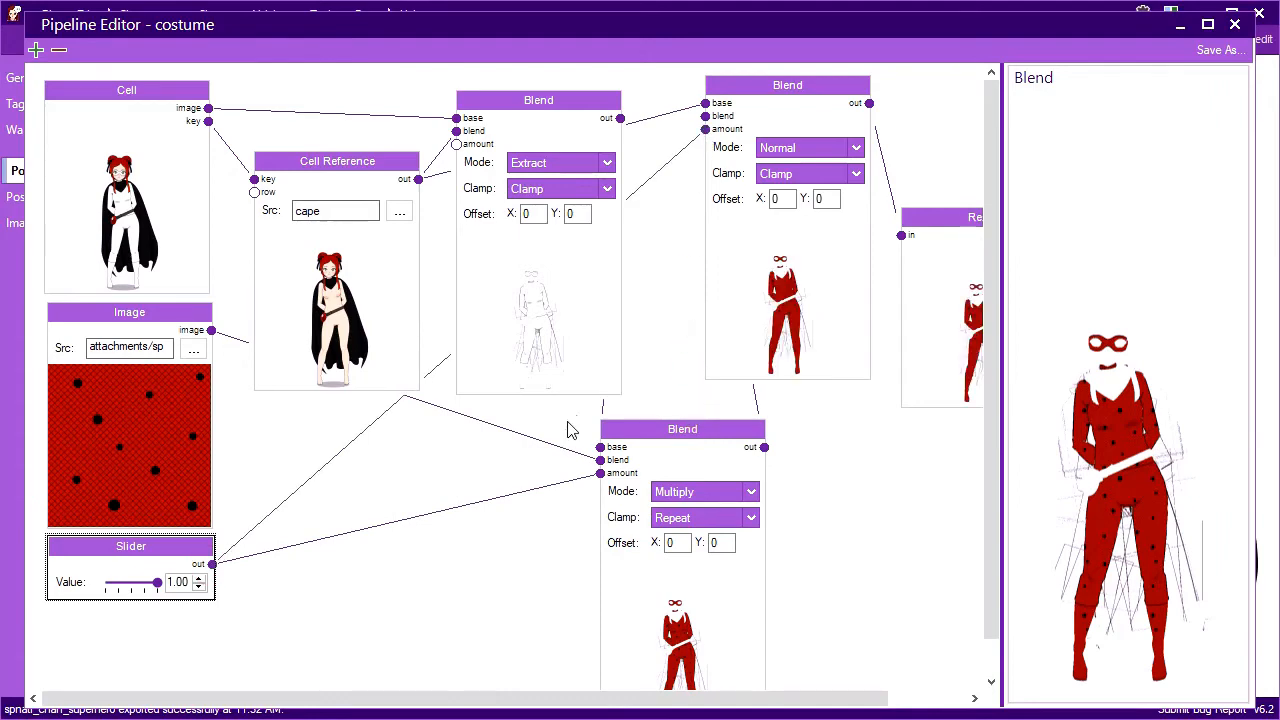
Set the new Blend node's mode to Overlay and preview its output.
left_click(790, 134)
left_click(790, 147)
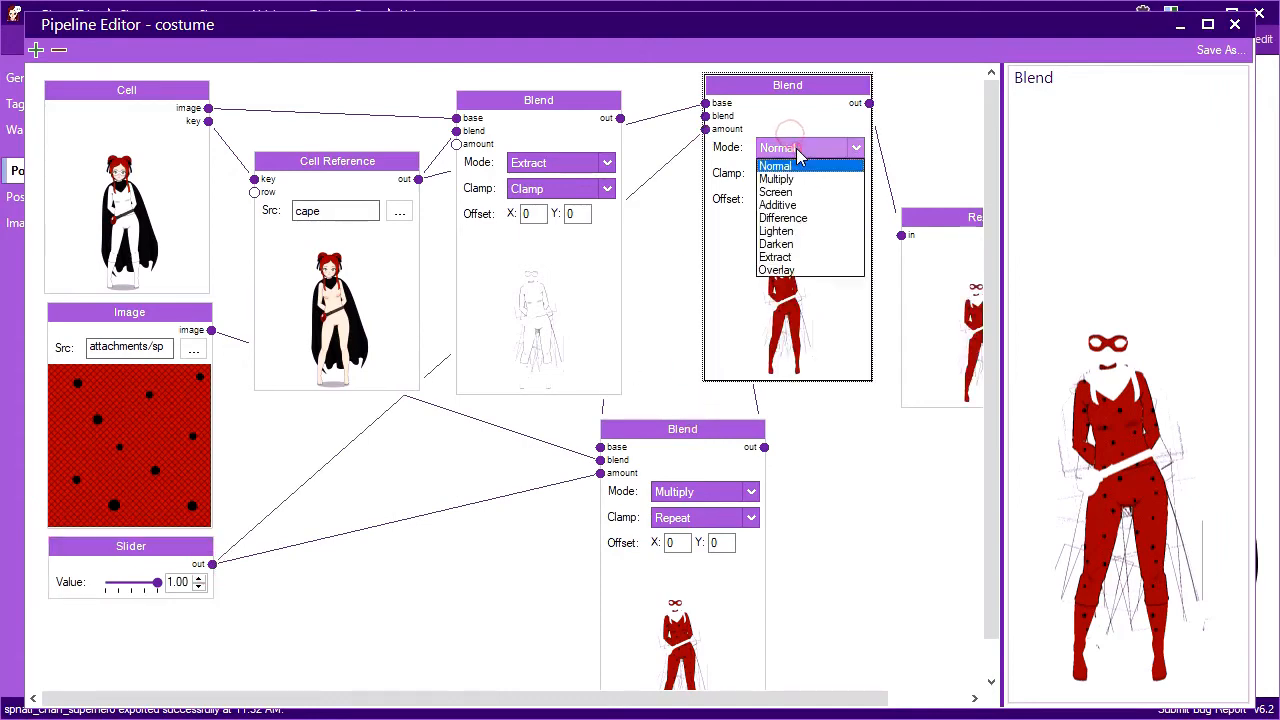
left_click(790, 267)
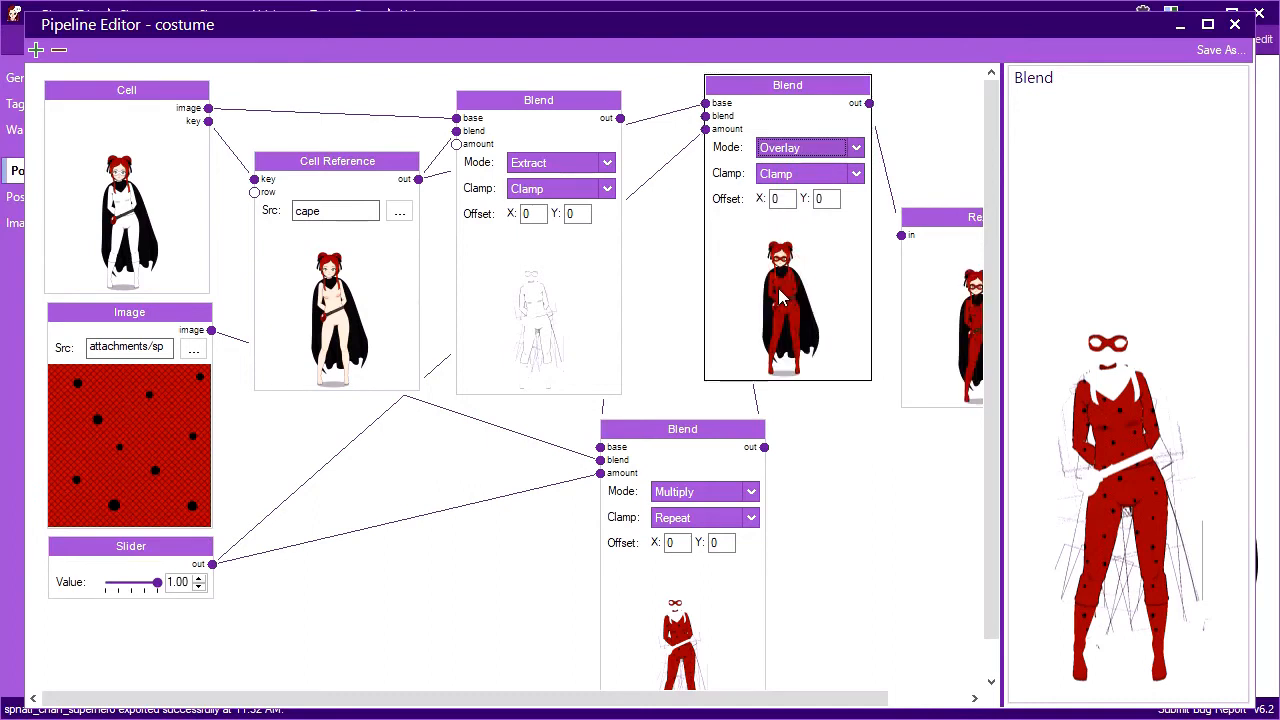
left_click(803, 89)
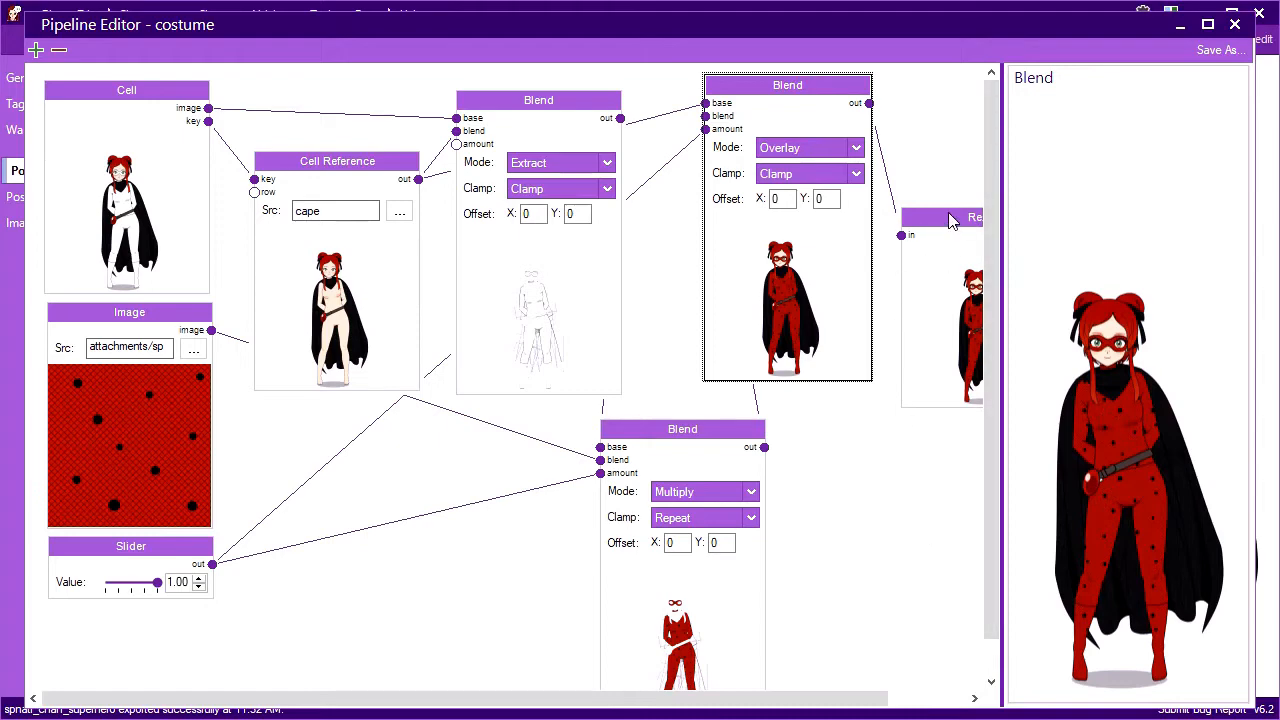
Close the pipeline editor and import the Fully Clothed calm and happy poses.
left_click(1235, 24)
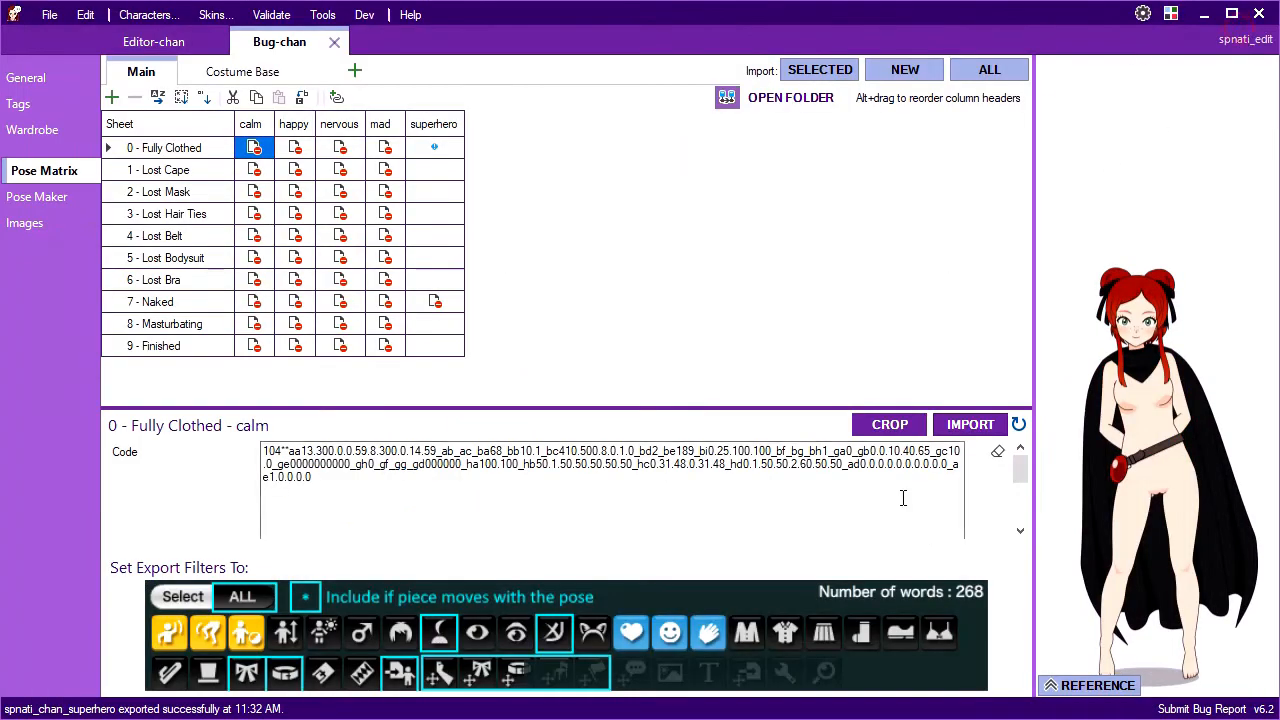
left_click(953, 426)
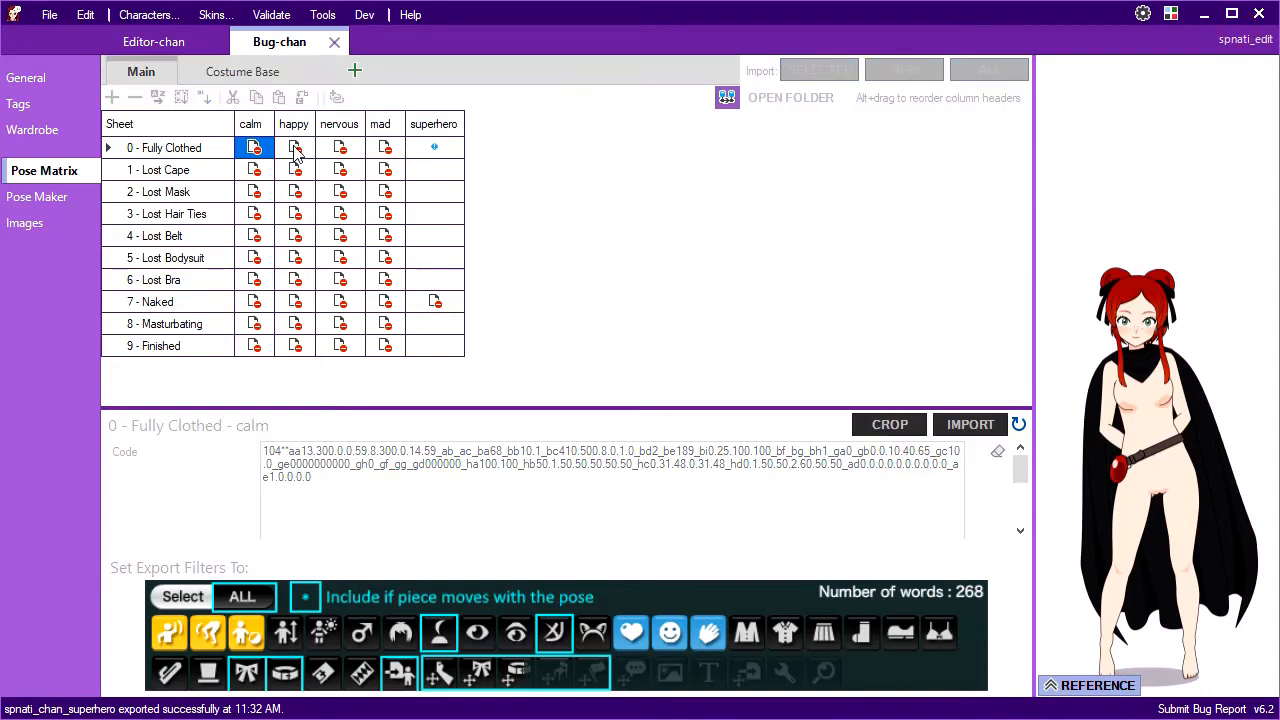
left_click(295, 150)
left_click(940, 427)
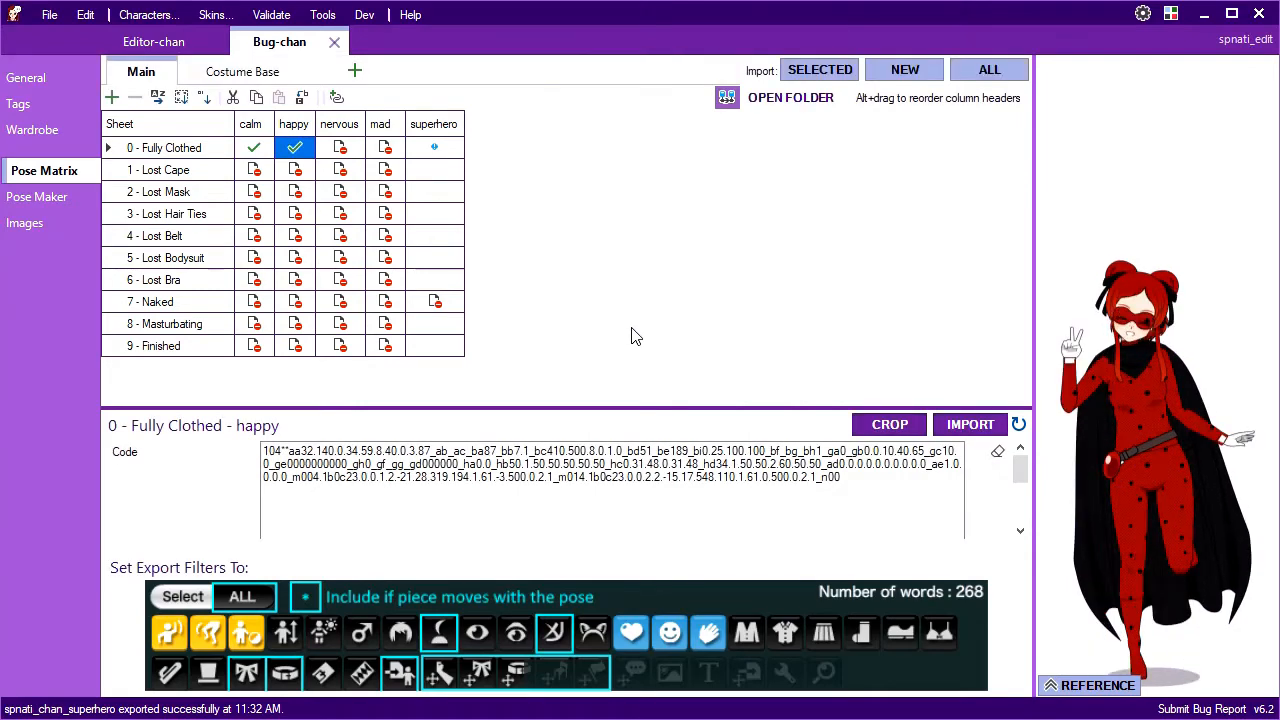
For the Costume Base cape row, switch to KKL, swing the model's arm outward to take off the gloves, and export the code.
left_click(252, 78)
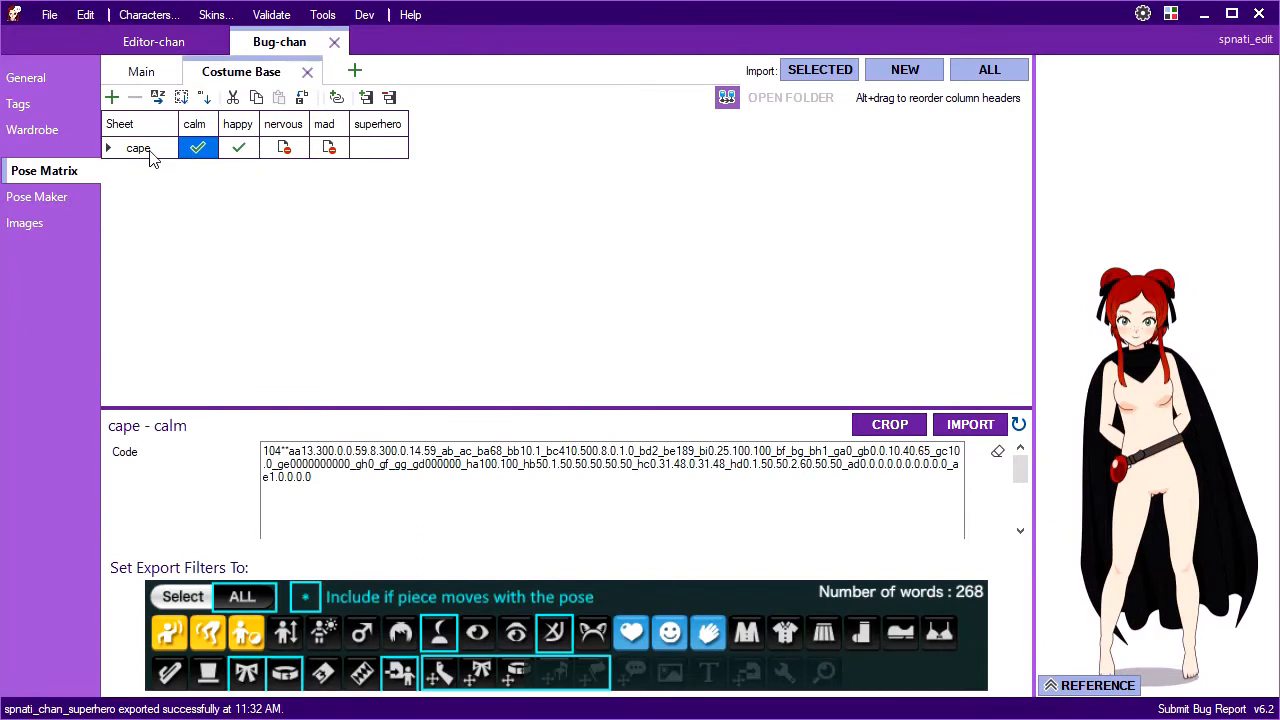
left_click(163, 152)
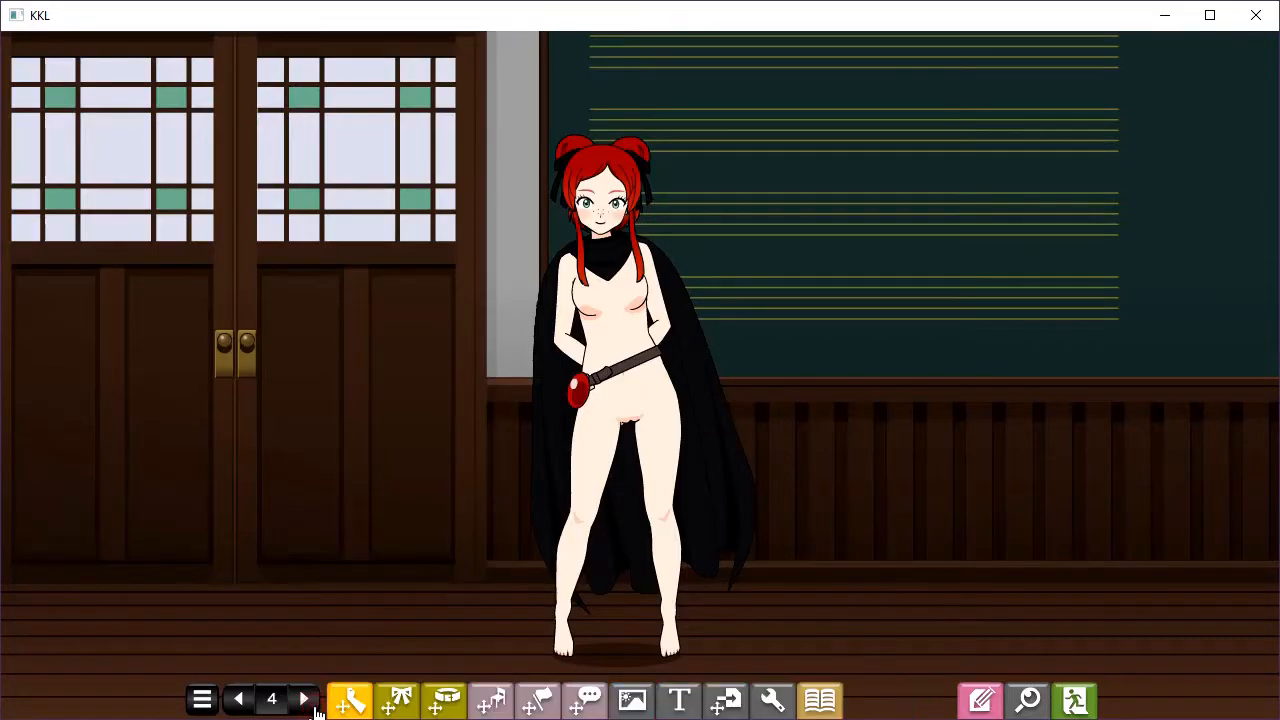
left_click(350, 701)
left_click(304, 699)
left_click(491, 701)
left_click(537, 701)
left_click(296, 578)
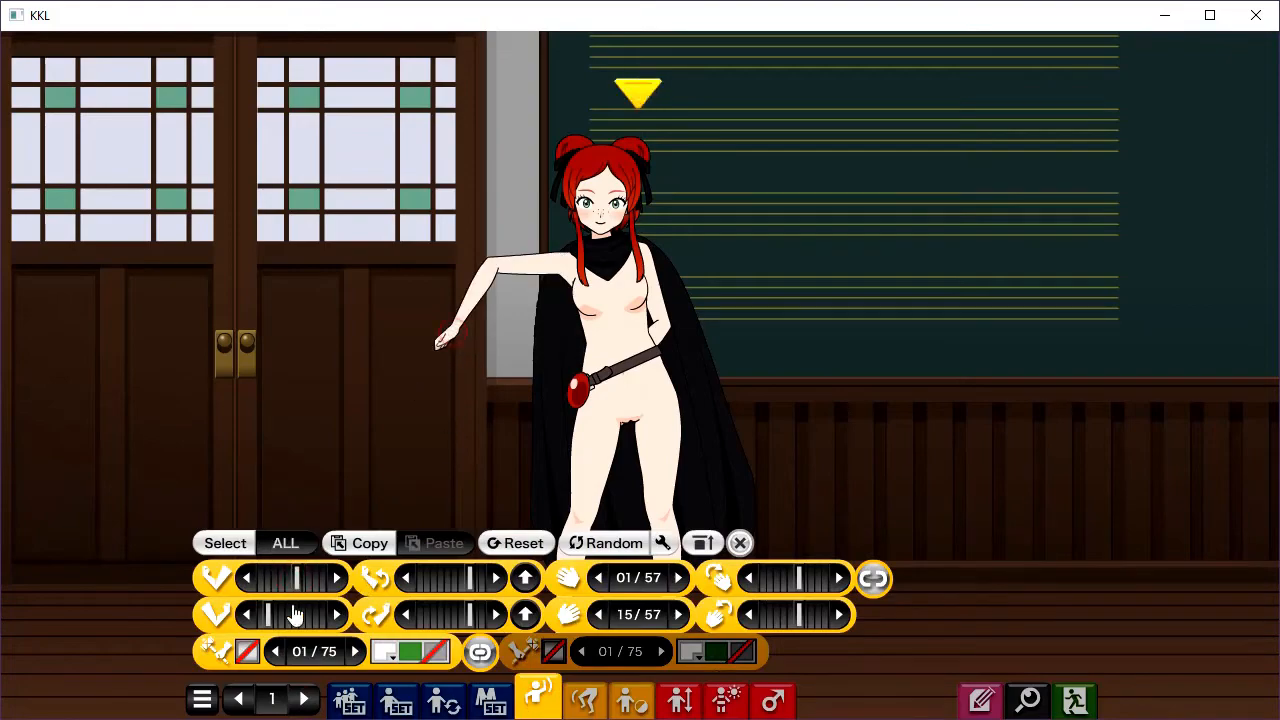
left_click(294, 614)
left_click(980, 699)
left_click(486, 653)
key("ctrl+a")
left_click(1073, 54)
left_click(980, 699)
Return to the Pose Matrix, replace the cape row's wardrobe code with the exported code, and re-import the Fully Clothed happy pose.
key("alt+Tab")
left_click(442, 524)
key("ctrl+a")
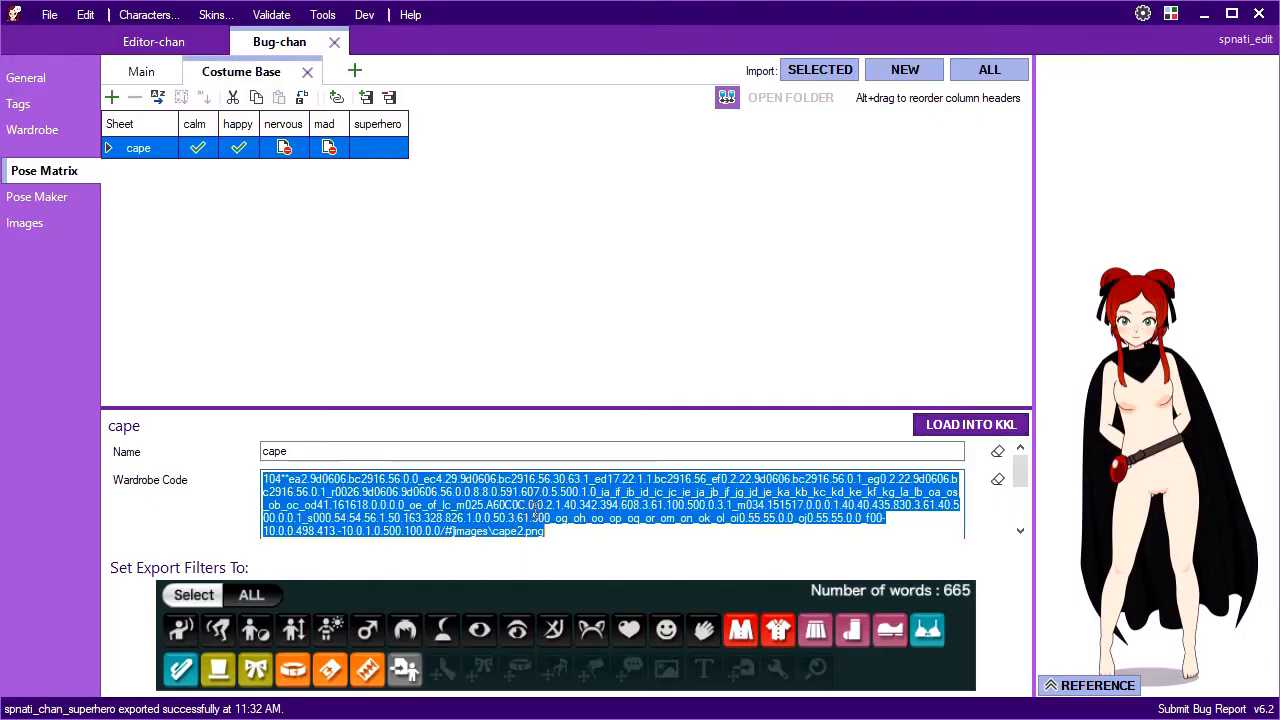
type("104**ea2.9d0606.bc2916.56.0.0_ec4.29.9d0606.bc2916.56.30.63.1_ed17.22.1.1.bc2916.56_ef0.2.22.9d0606.bc2916.56.0.1_eg0.2.22.9d0606.bc2916.56.0.1_r0026.9d0606.9d0606.56.0.0.8.8.0.591.607.0.5.500.1.0_ia_if_ib_id_ic_jc_ie_ja_jb_jf_jg_jd_je_ka_kb_kc_kd_ke_kf_kg_la_lb_oa_os_ob_oc_od41.161618.0.0.0.0_oe_of_lc_m025.A60C0C.0.0.2.1.40.342.394.608.3.61.100.500.0.3.1_m034.151517.0.0.0.1.40.40.435.830.3.61.40.500.0.0.1_s000.54.54.56.1.50.163.328.826.1.0.0.50.3.61.500_og_oh_oo_op_oq_or_om_on_ok_ol_oi_oj_f00-10.0.0.498.413.-10.0.1.0.500.100.0.0/#]images\\cape2.png")
left_click(141, 72)
left_click(252, 148)
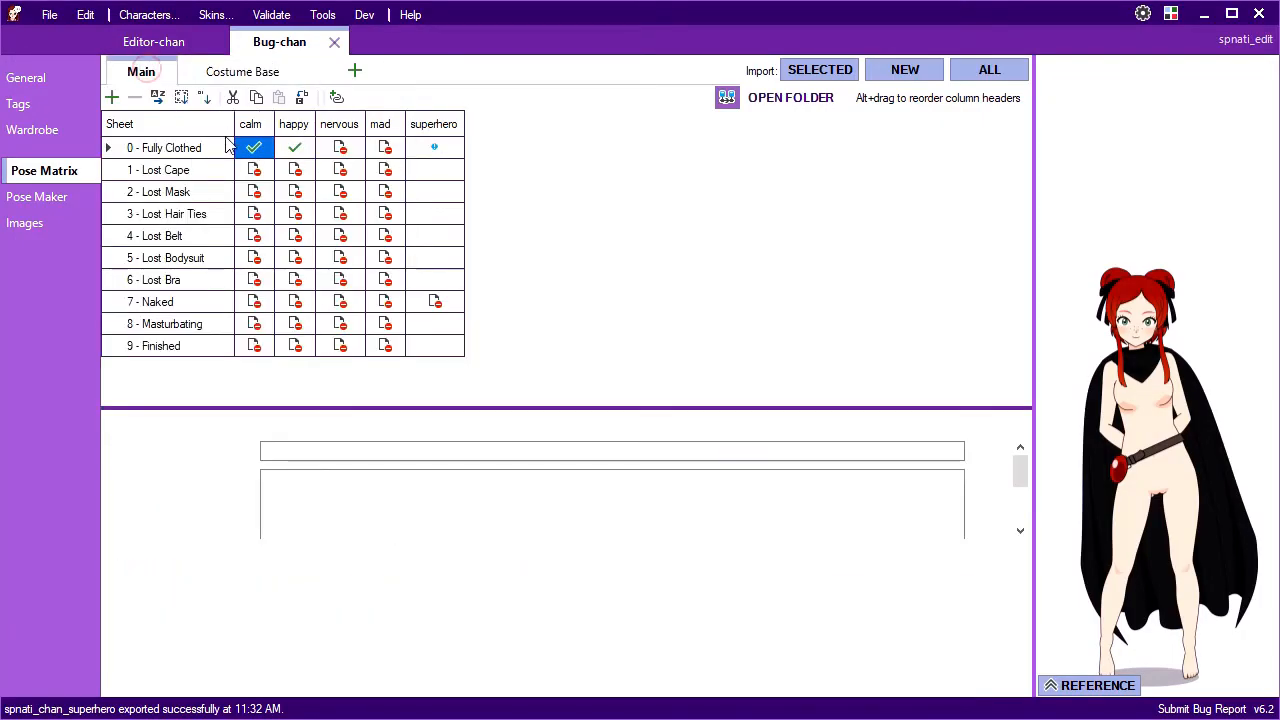
left_click(294, 150)
left_click(965, 425)
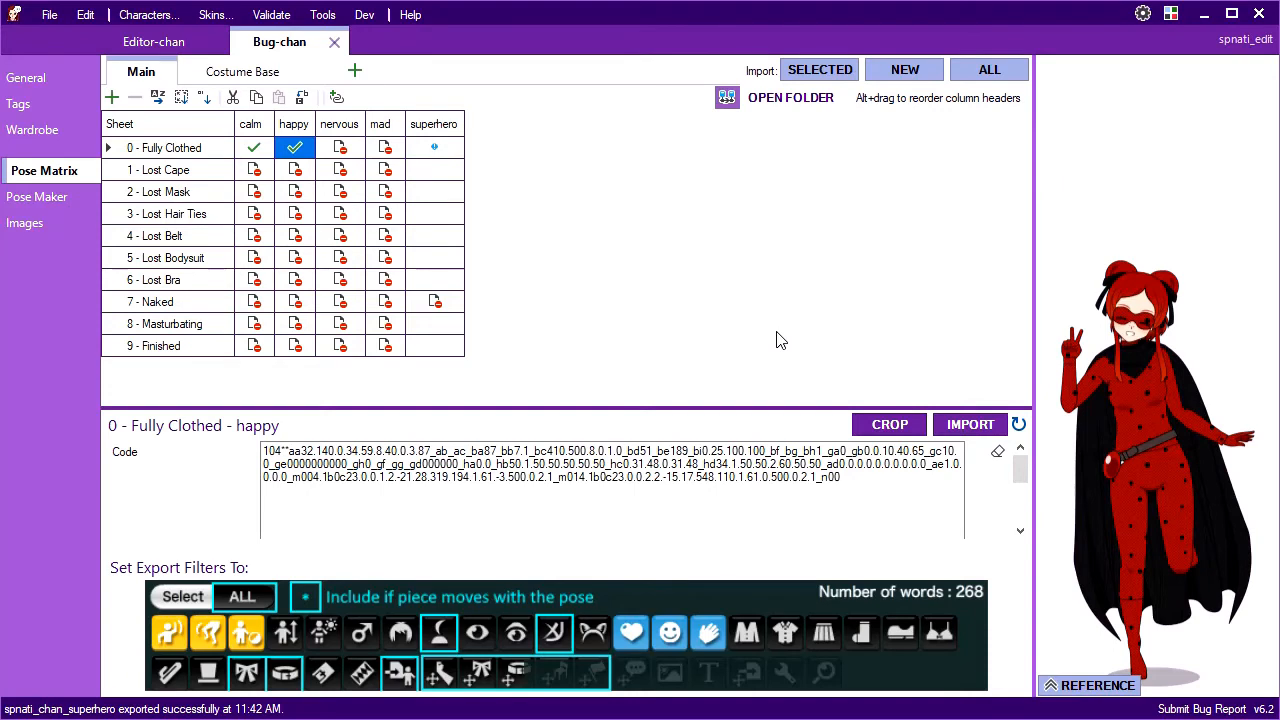
Import the Lost Cape happy pose and assign the costume pipeline to the Lost Cape and Lost Mask rows.
left_click(292, 174)
type("ostume")
key("Return")
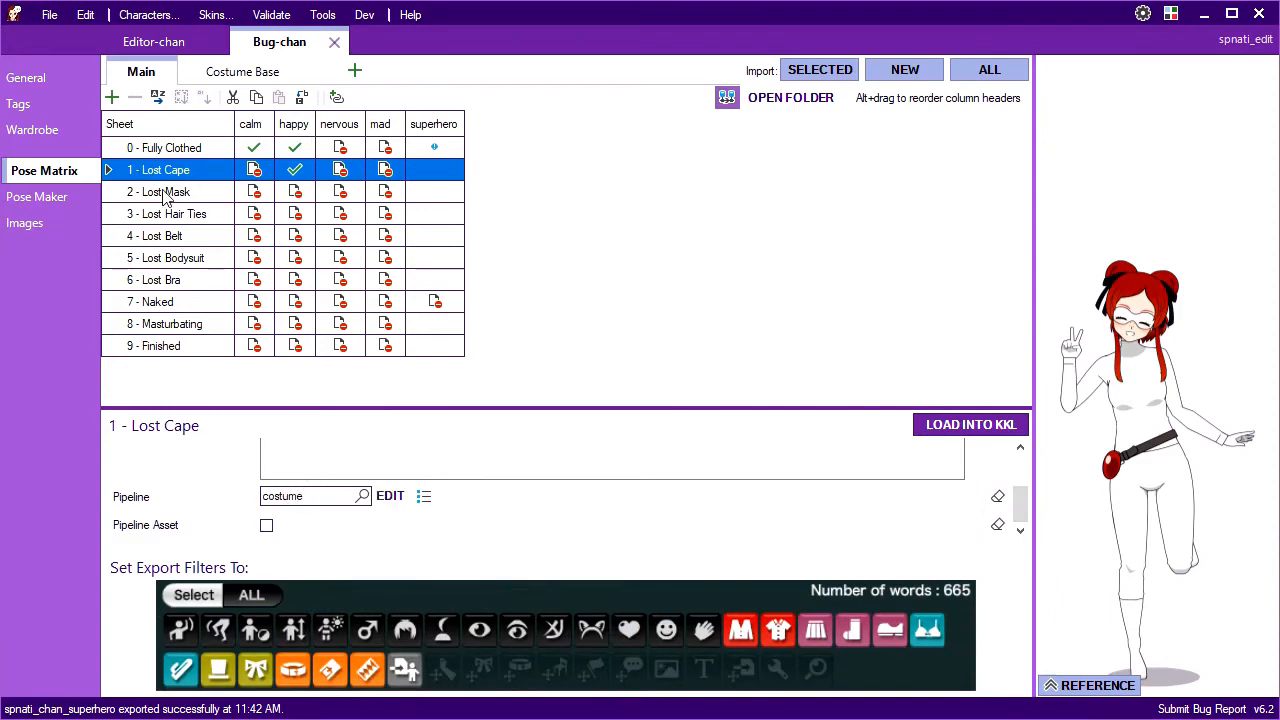
left_click(163, 193)
left_click(287, 497)
type("cosu")
key("Return")
type("costume")
key("Return")
Assign the costume pipeline to the Lost Hair Ties and Lost Belt rows.
left_click(185, 214)
left_click(314, 496)
type("costume")
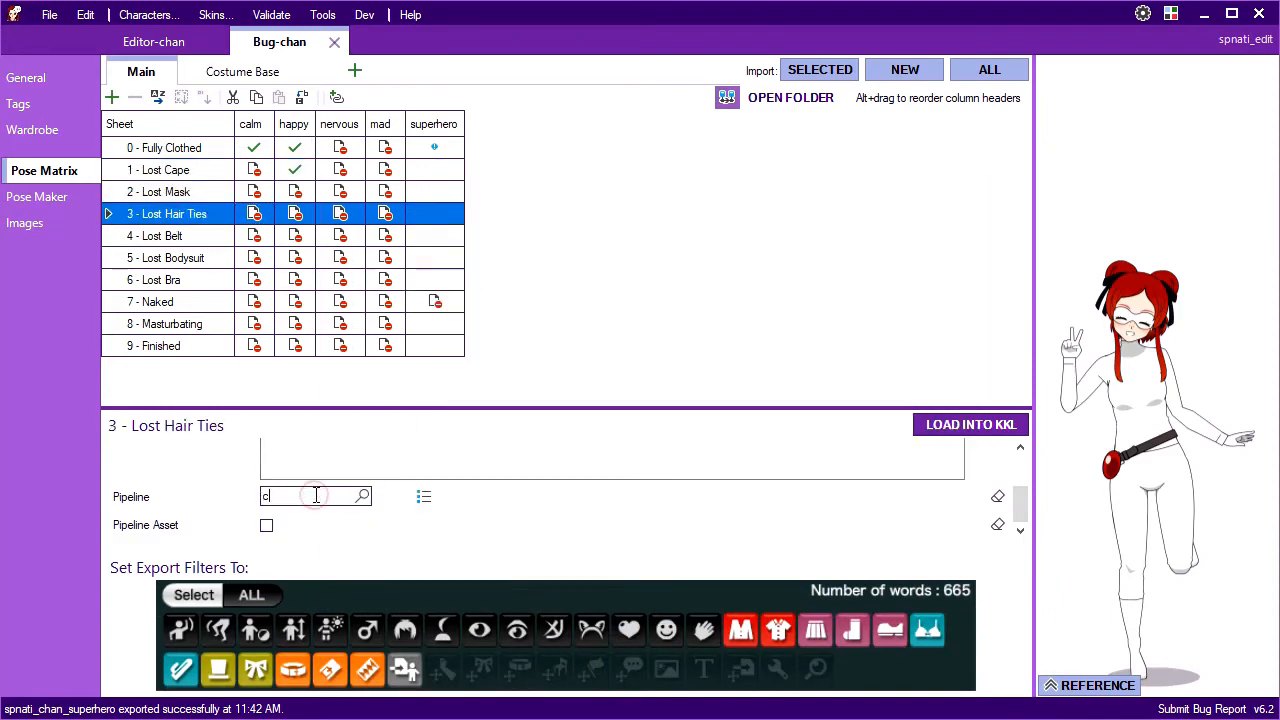
key("Return")
left_click(185, 236)
left_click(302, 497)
type("costume")
Re-import the Lost Cape happy pose and inspect its costume pipeline graph.
left_click(297, 168)
left_click(940, 428)
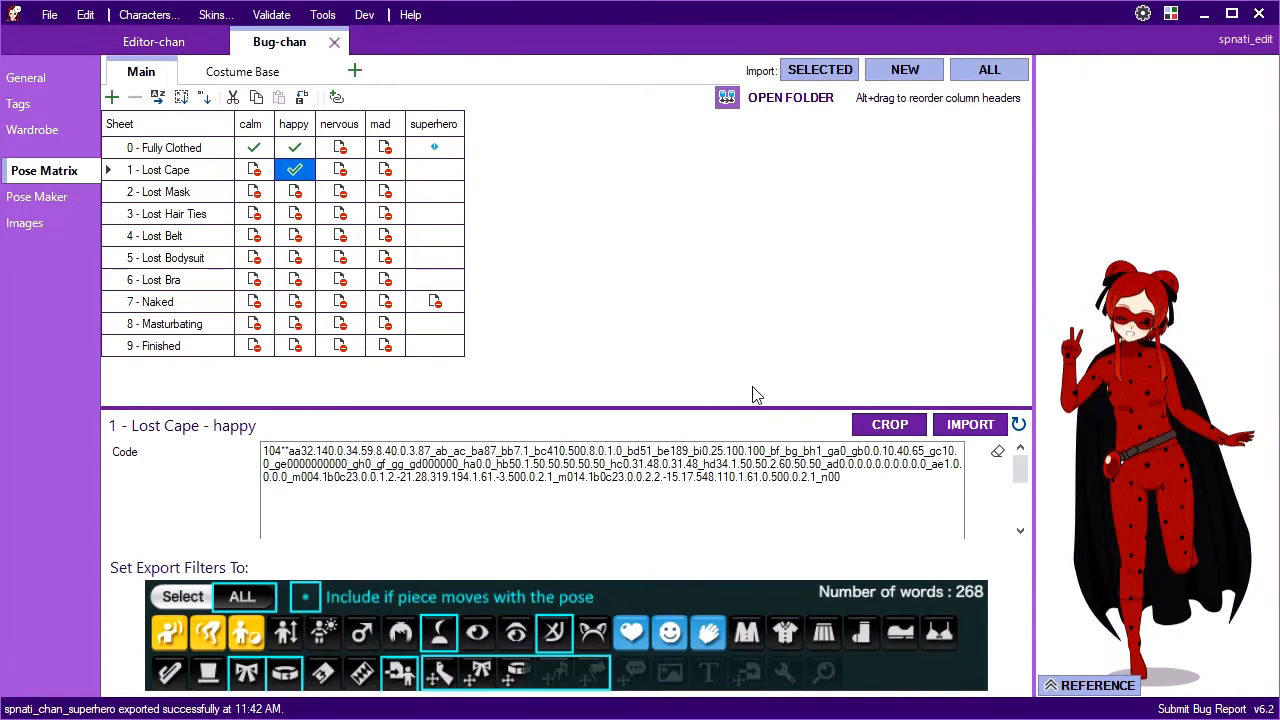
left_click(729, 101)
double_click(381, 277)
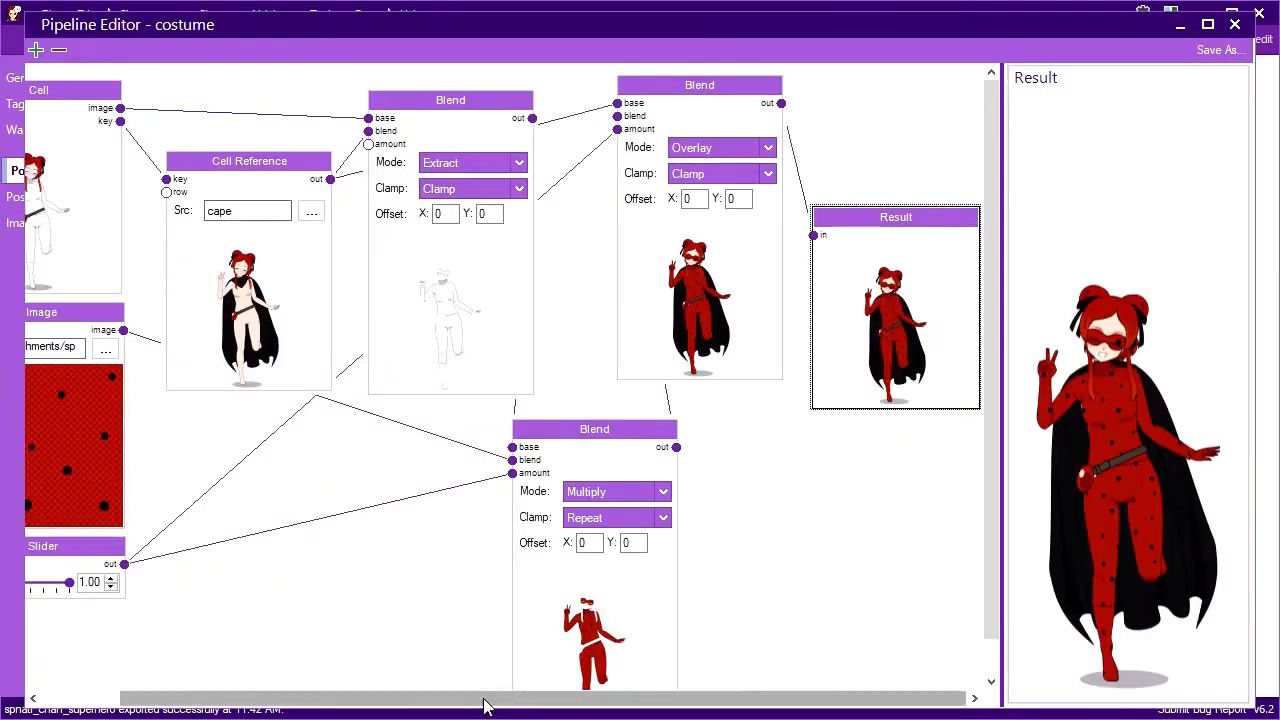
left_click_drag(486, 697, 393, 708)
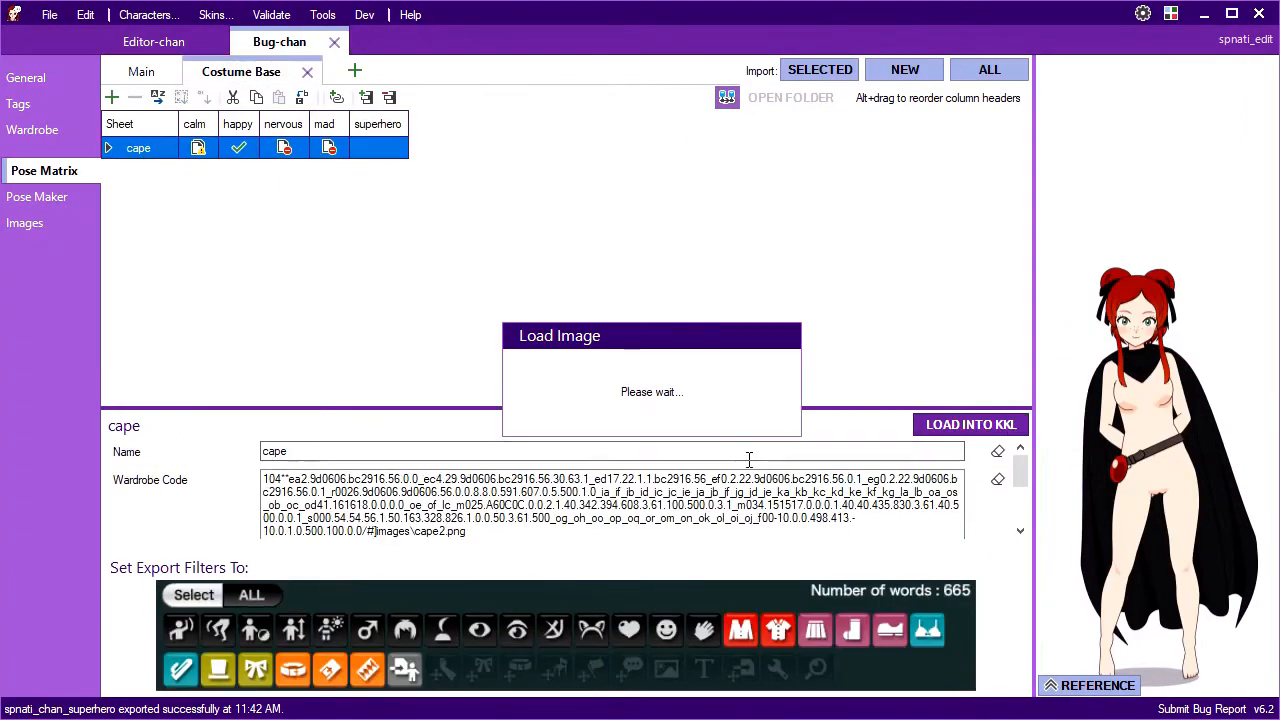
Switch to KKL and copy the export code of the base model without its cape.
key("alt+Tab")
left_click(980, 697)
left_click(487, 651)
key("ctrl+a")
key("ctrl+c")
left_click(1073, 54)
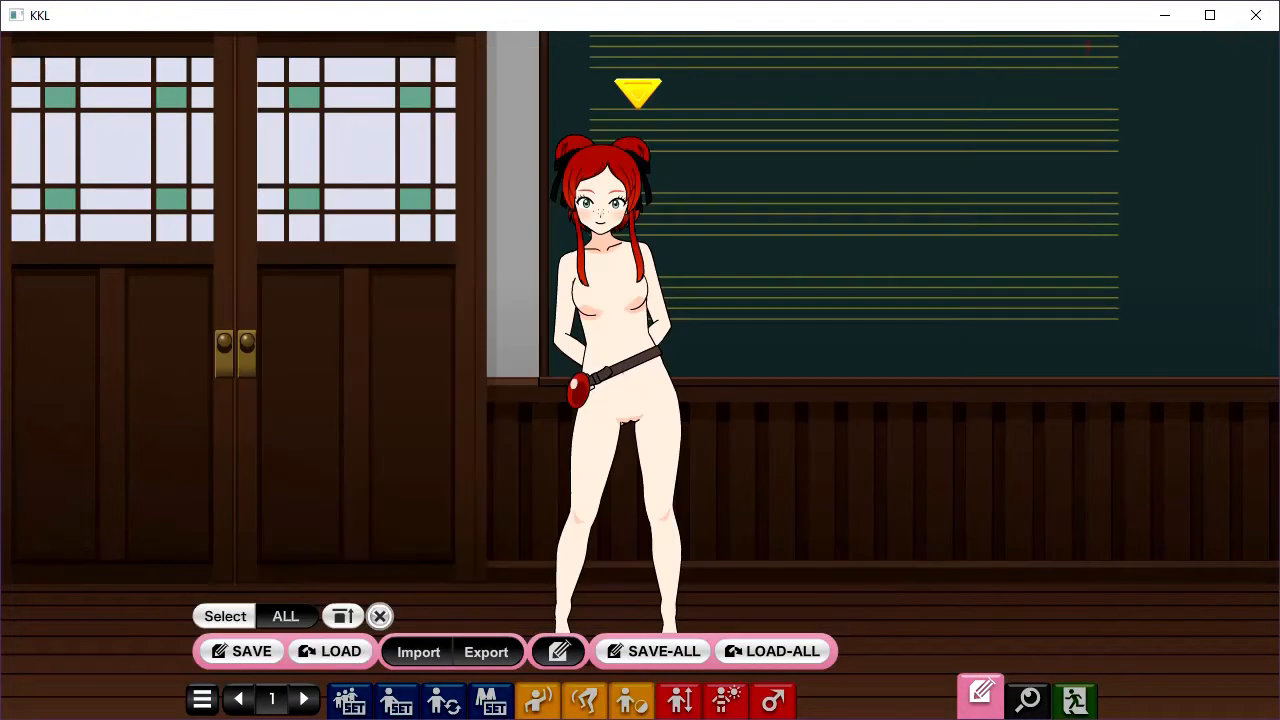
Back in the Pose Matrix, add a Costume Base row named "no cape" and paste the copied code as its wardrobe code.
key("alt+Tab")
left_click(362, 94)
left_click(148, 170)
left_click(317, 451)
type("no cape")
left_click(380, 477)
key("ctrl+v")
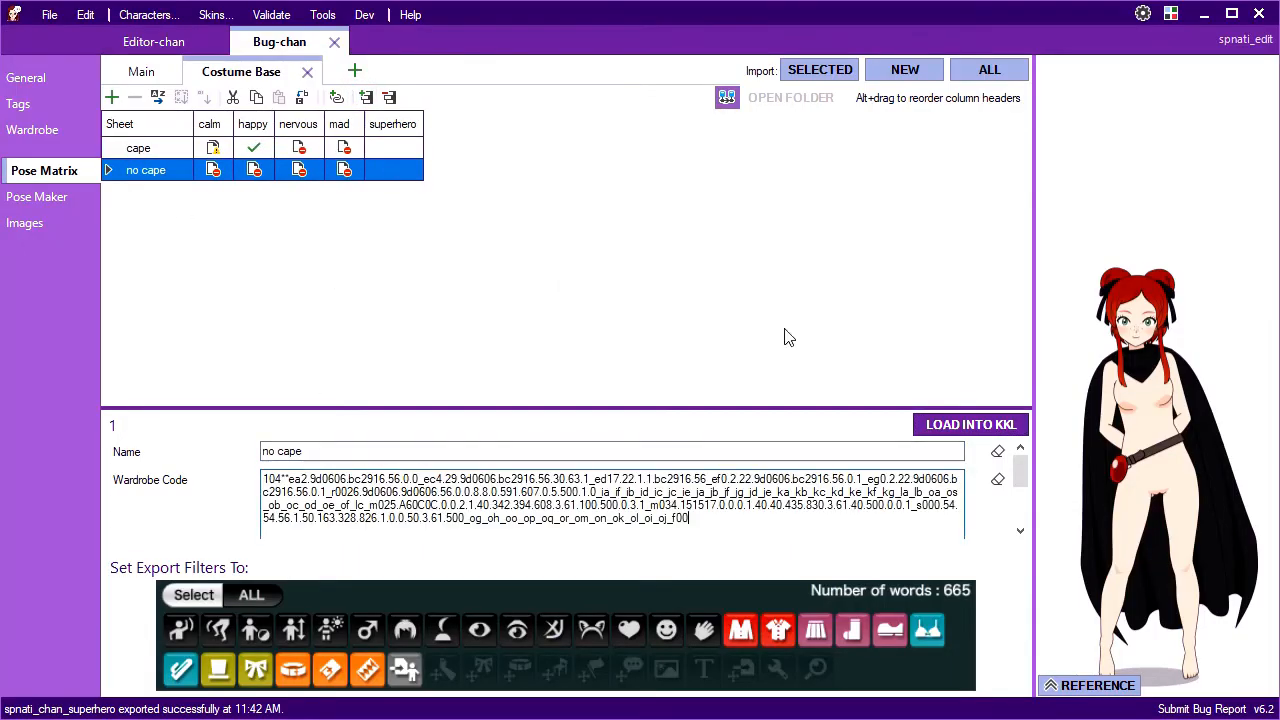
In KKL, remove the model's hair ties and buns so the hair hangs loose, and export the code.
key("alt+Tab")
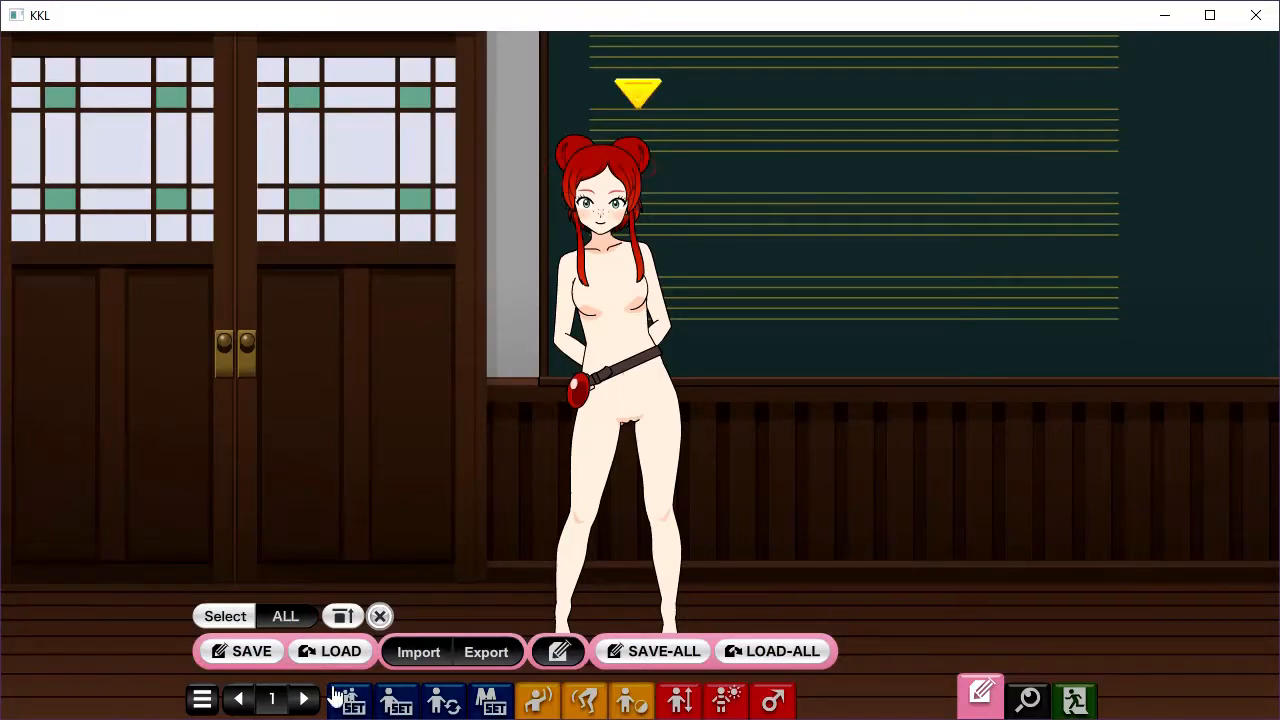
left_click(304, 698)
left_click(397, 698)
left_click(403, 577)
left_click(350, 694)
left_click(355, 578)
left_click(980, 697)
left_click(487, 651)
left_click(1073, 54)
Add a Costume Base row named "no hair ties" with the exported wardrobe code, and check the sheet's Pipeline Asset setting.
key("alt+Tab")
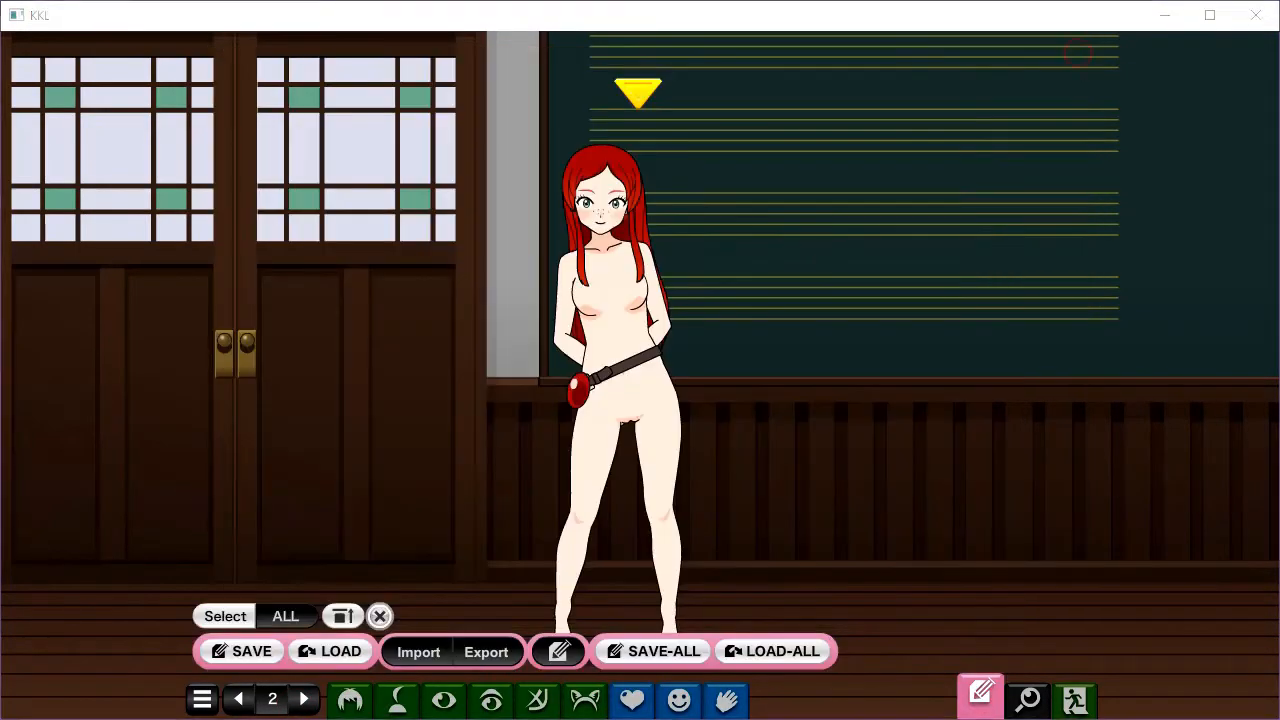
left_click(365, 96)
left_click(149, 196)
left_click(307, 450)
type("no hair ties")
left_click(328, 484)
key("ctrl+v")
left_click(122, 125)
scroll(314, 532, "down", 3)
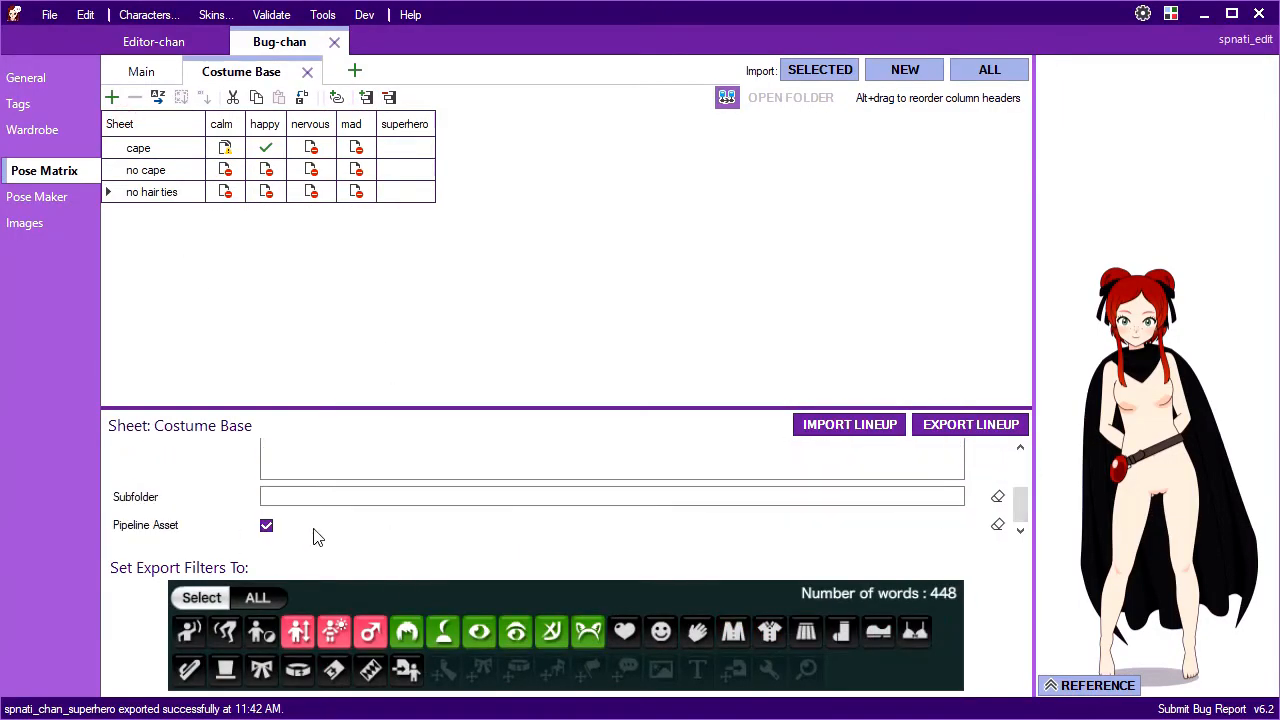
Switch to KKL, remove the model's belt, and export the code.
left_click(162, 194)
key("alt+Tab")
left_click(604, 374)
left_click(476, 655)
left_click(1065, 64)
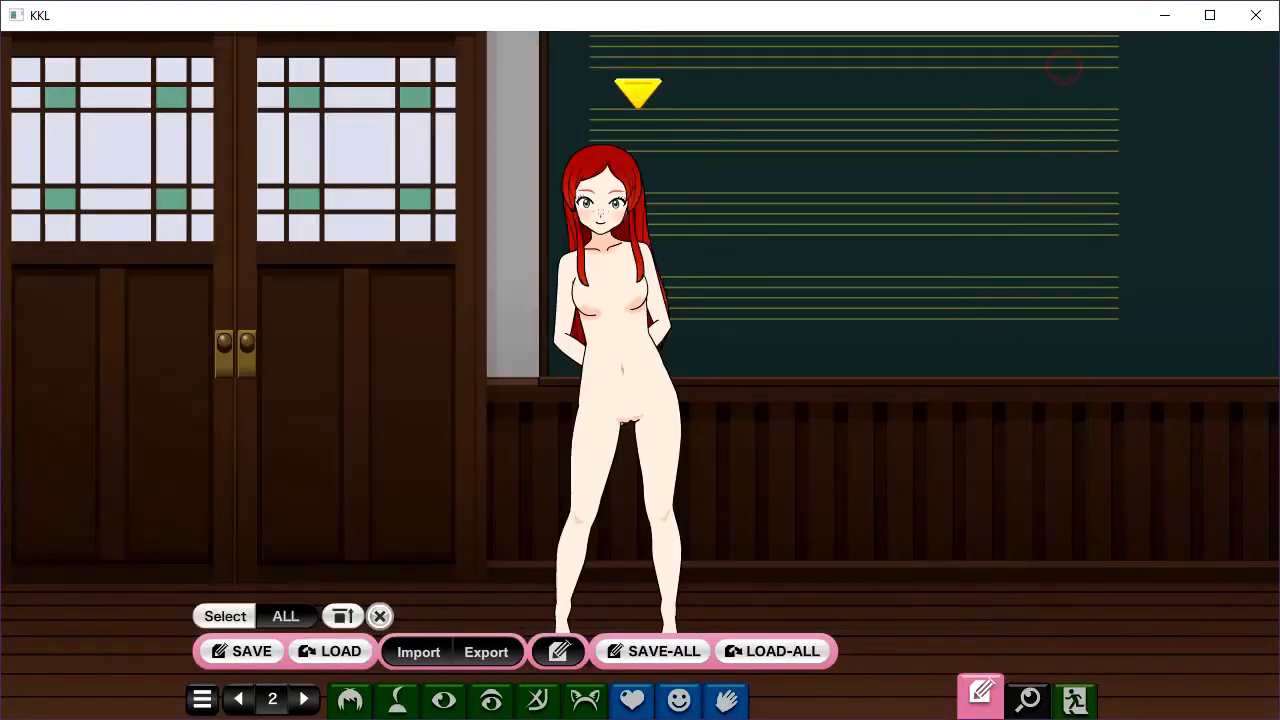
Add a Costume Base row named "nude" and paste the beltless model's exported code as its wardrobe code.
key("alt+Tab")
left_click(365, 97)
left_click(145, 215)
left_click(326, 452)
type("nude")
left_click(335, 480)
key("ctrl+v")
Import the calm poses for the new Costume Base rows.
left_click(225, 213)
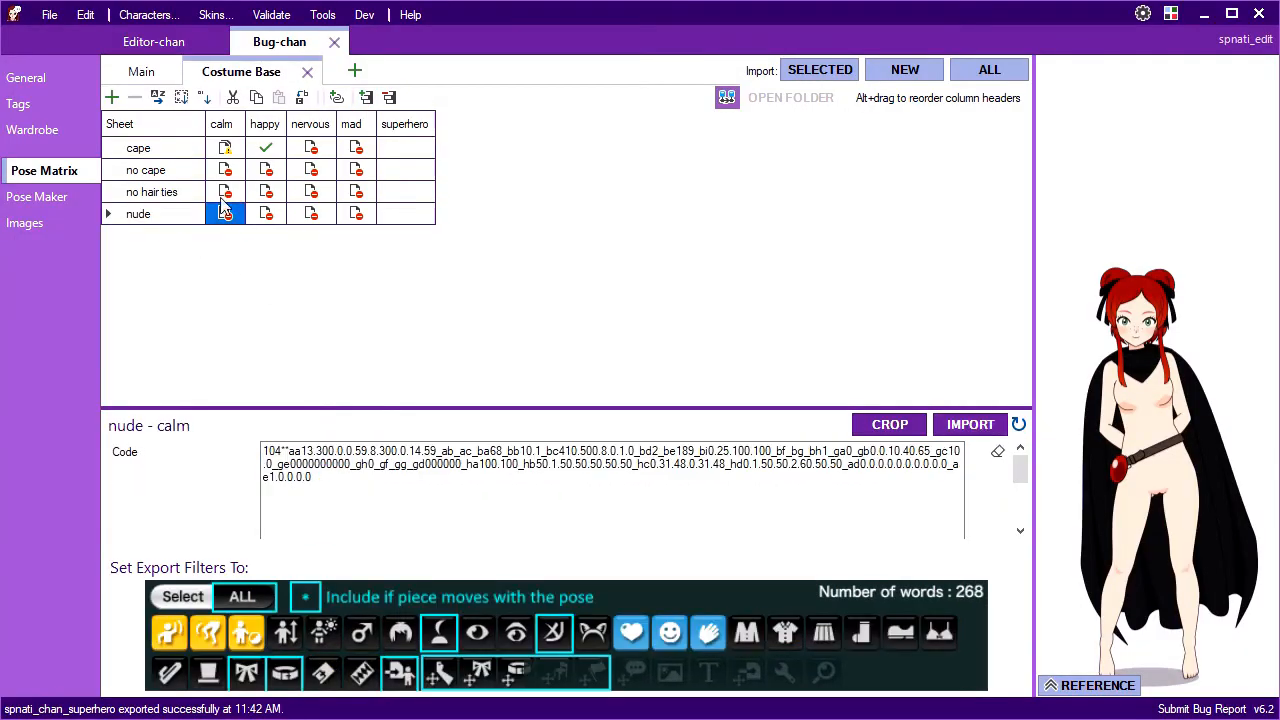
left_click(221, 124)
left_click(819, 70)
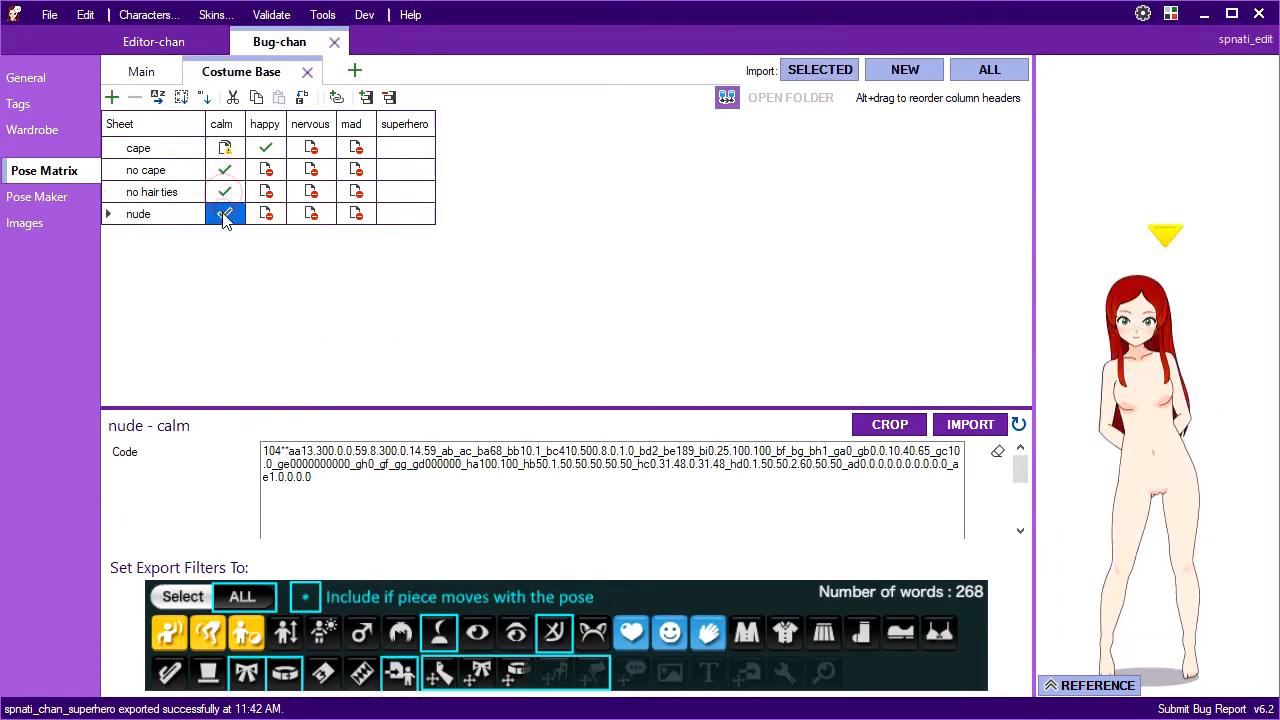
Open the costume pipeline for the Main sheet's Lost Cape happy pose and add a Parameter node below the Slider.
left_click(141, 71)
left_click(295, 172)
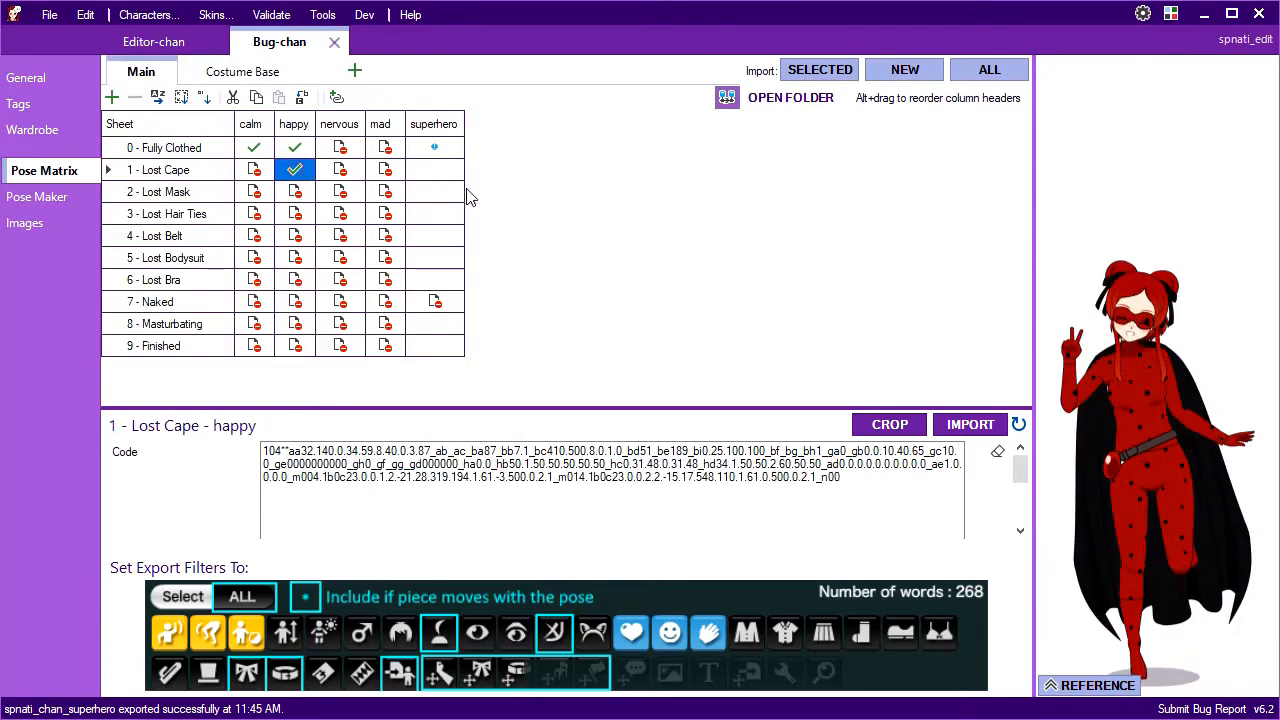
left_click(727, 100)
left_click(828, 558)
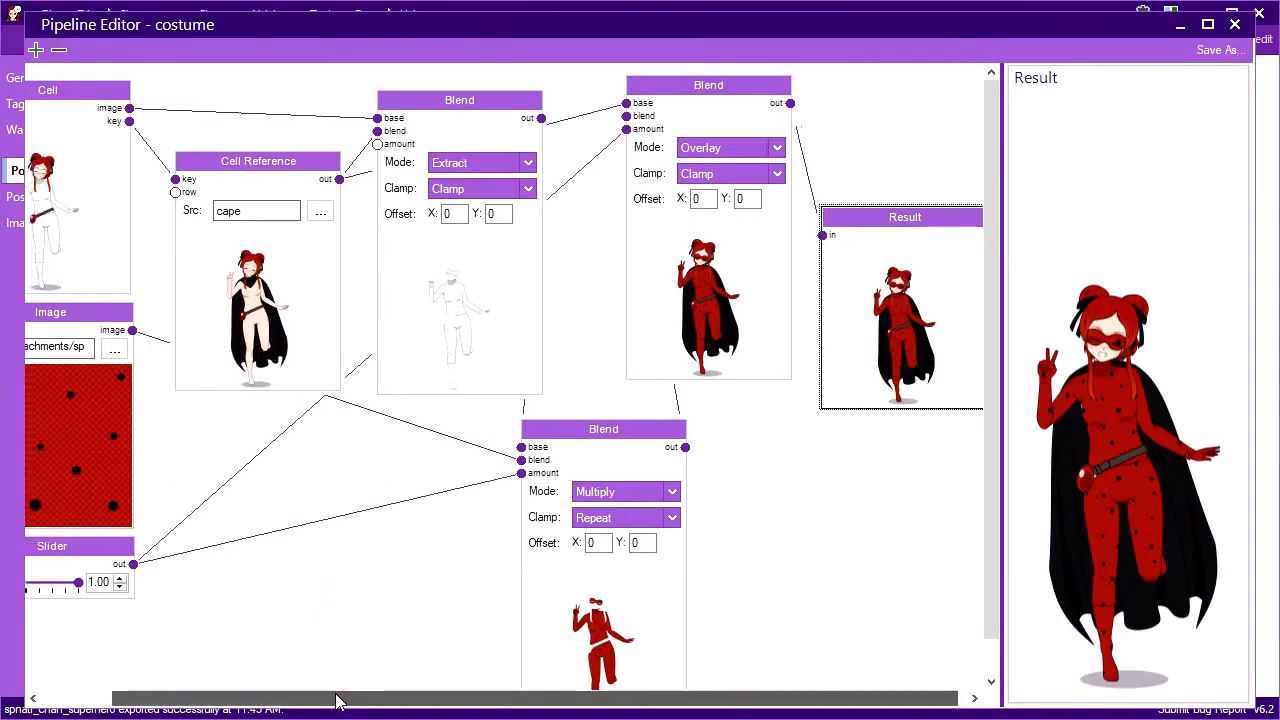
left_click_drag(336, 700, 284, 700)
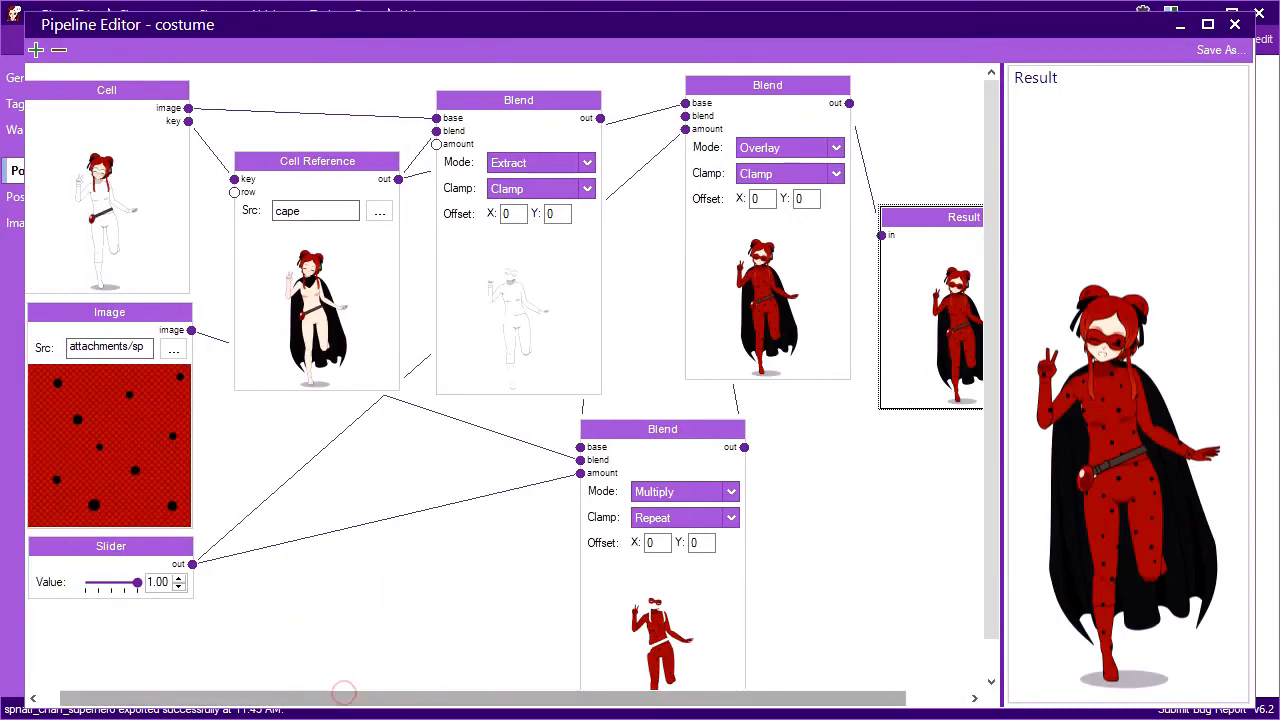
left_click(36, 50)
scroll(540, 363, "down", 1)
double_click(362, 468)
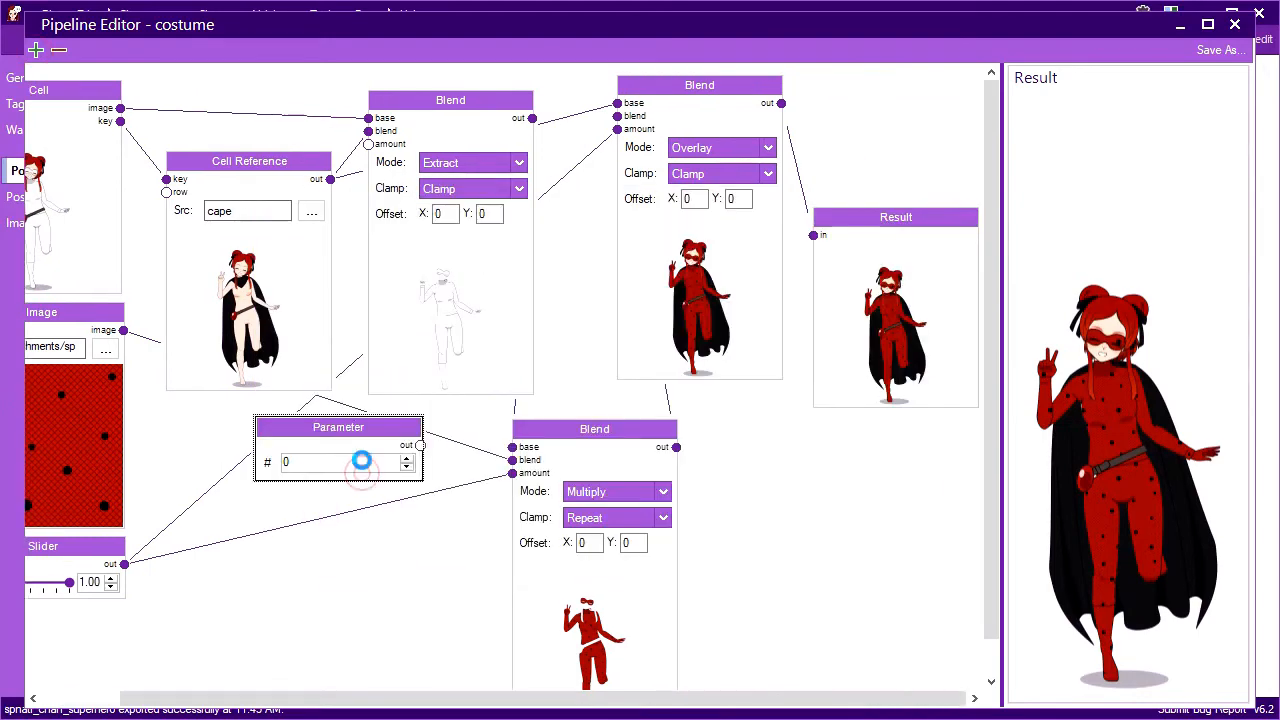
left_click_drag(320, 437, 109, 636)
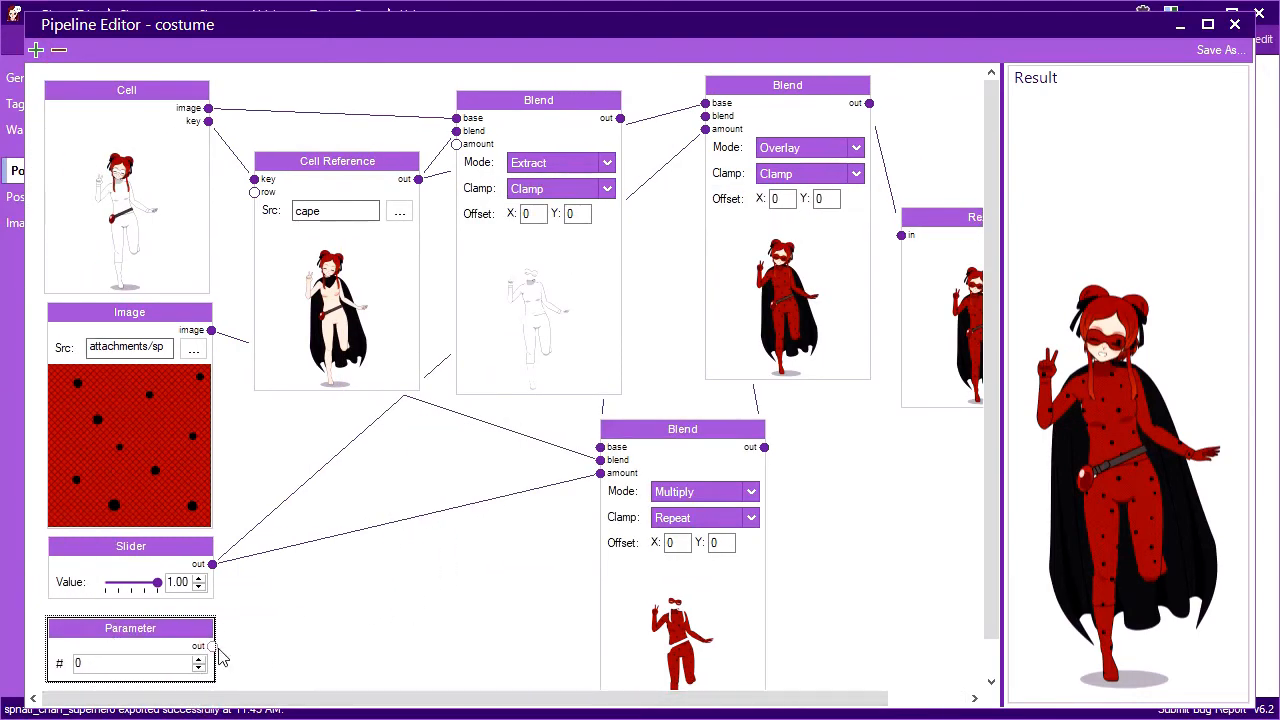
Connect the Parameter node's output to the Cell Reference's row input and set the Lost Cape row's pipeline parameter 0 to "no cape".
left_click_drag(212, 646, 254, 192)
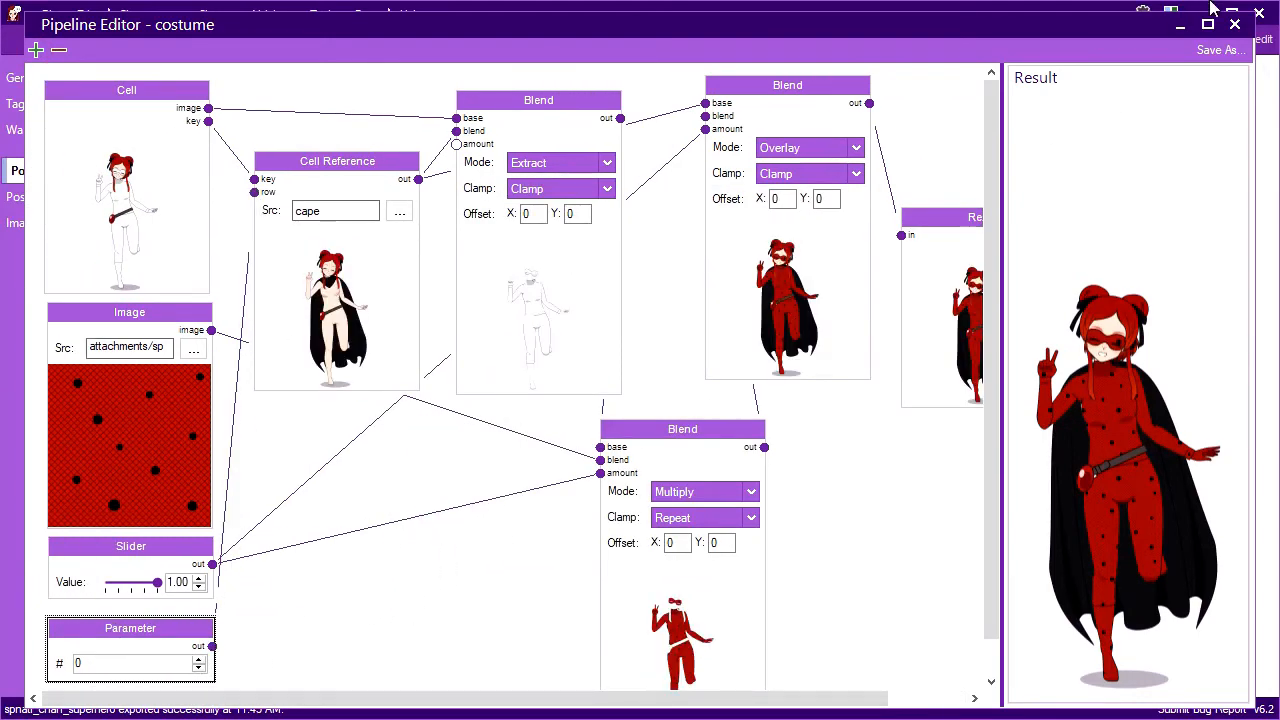
left_click(1235, 24)
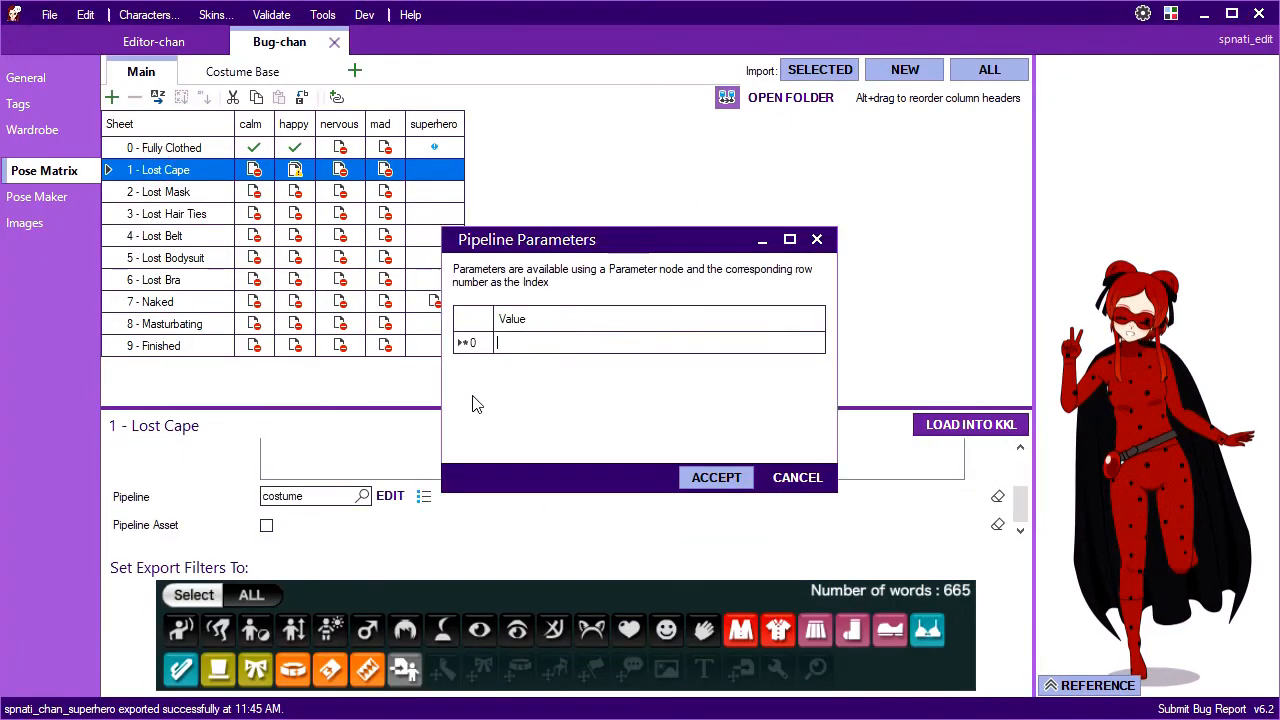
type("no cape")
left_click(719, 477)
Set the Lost Mask row's pipeline parameter 0 to "no mask".
left_click(155, 190)
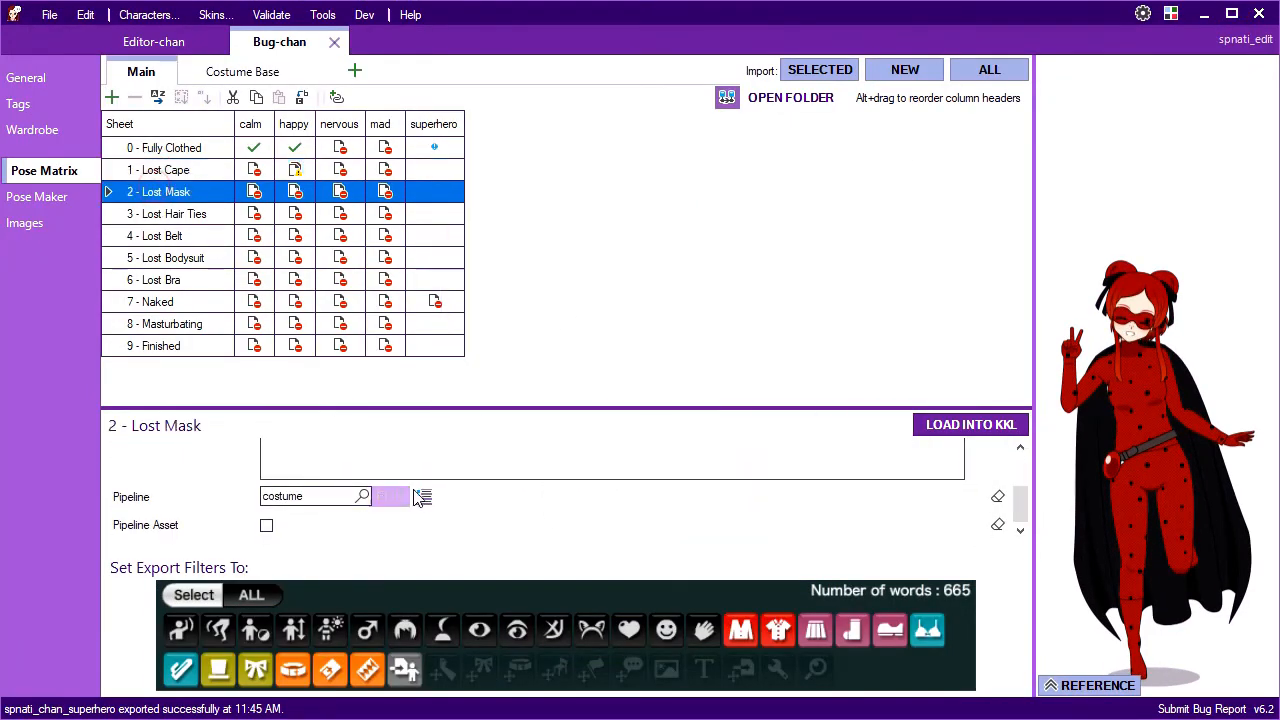
left_click(422, 497)
type("no mask")
left_click(755, 476)
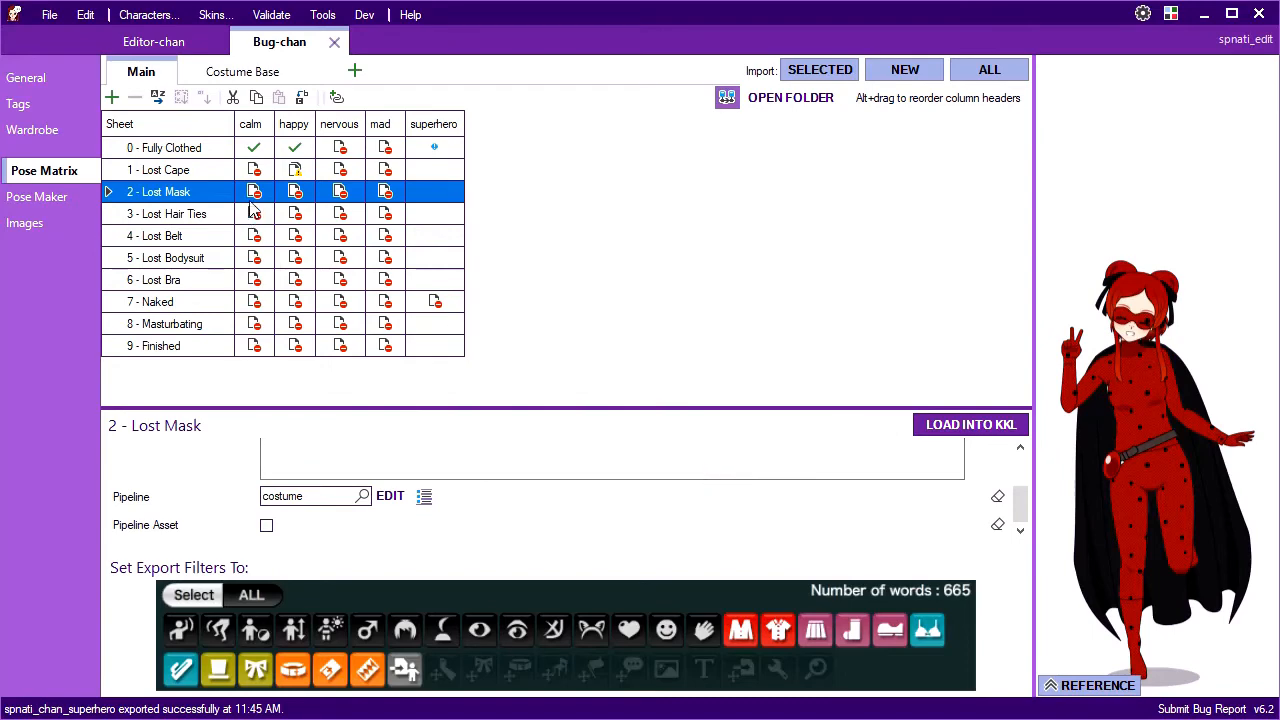
Set the Lost Hair Ties row's pipeline parameter 0 to "no hair ties".
left_click(253, 213)
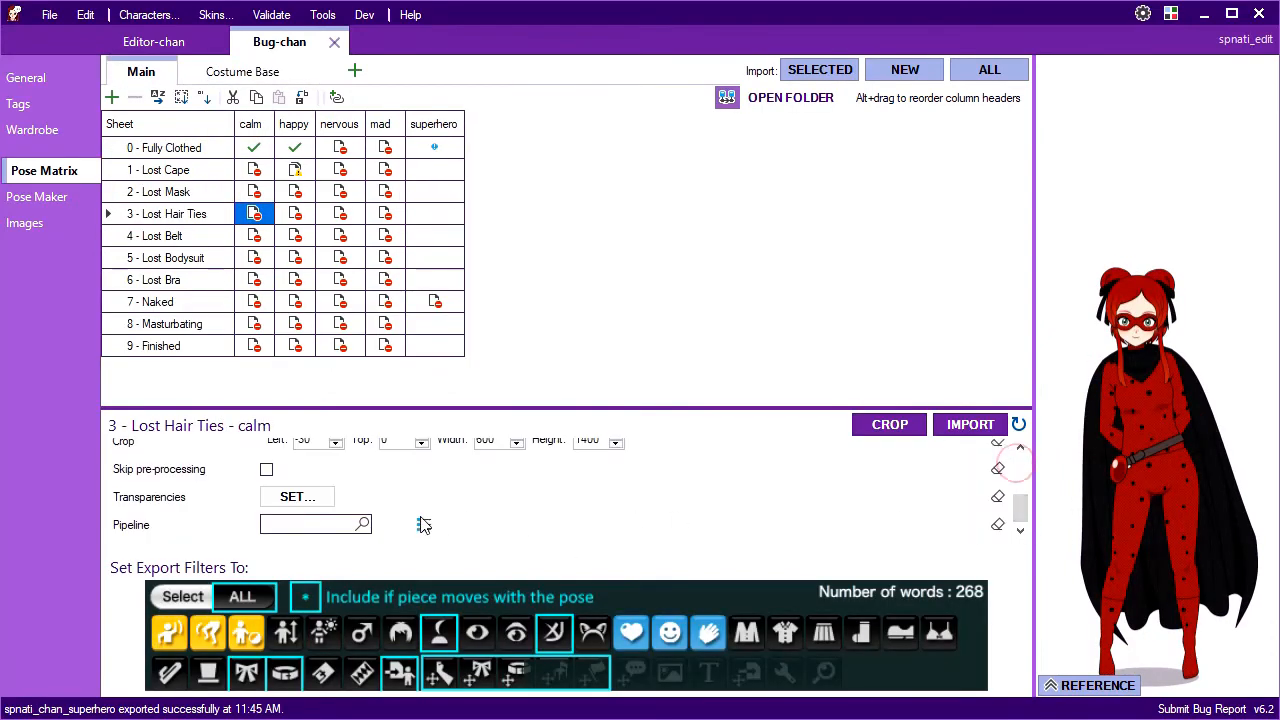
left_click(166, 213)
left_click(423, 497)
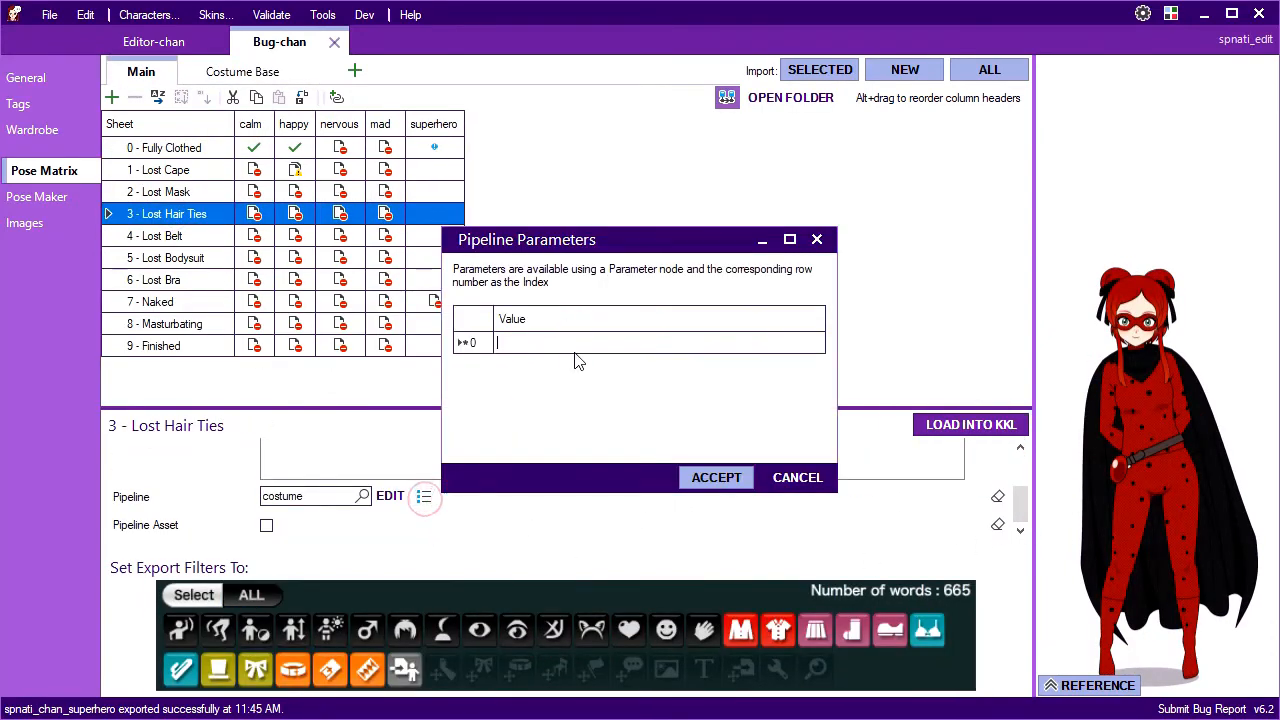
type("no hair ties")
left_click(716, 477)
key("Up")
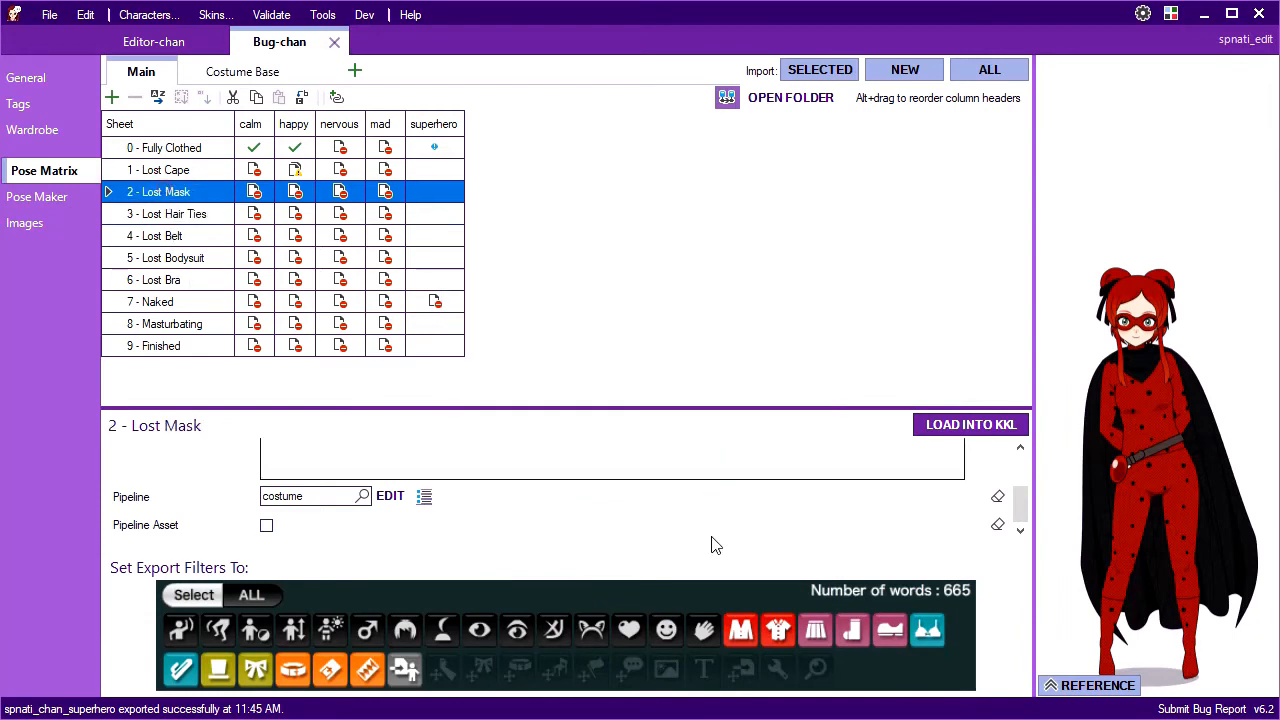
Set the Lost Belt row's pipeline parameter 0 to "nude".
left_click(158, 235)
left_click(423, 497)
type("nude")
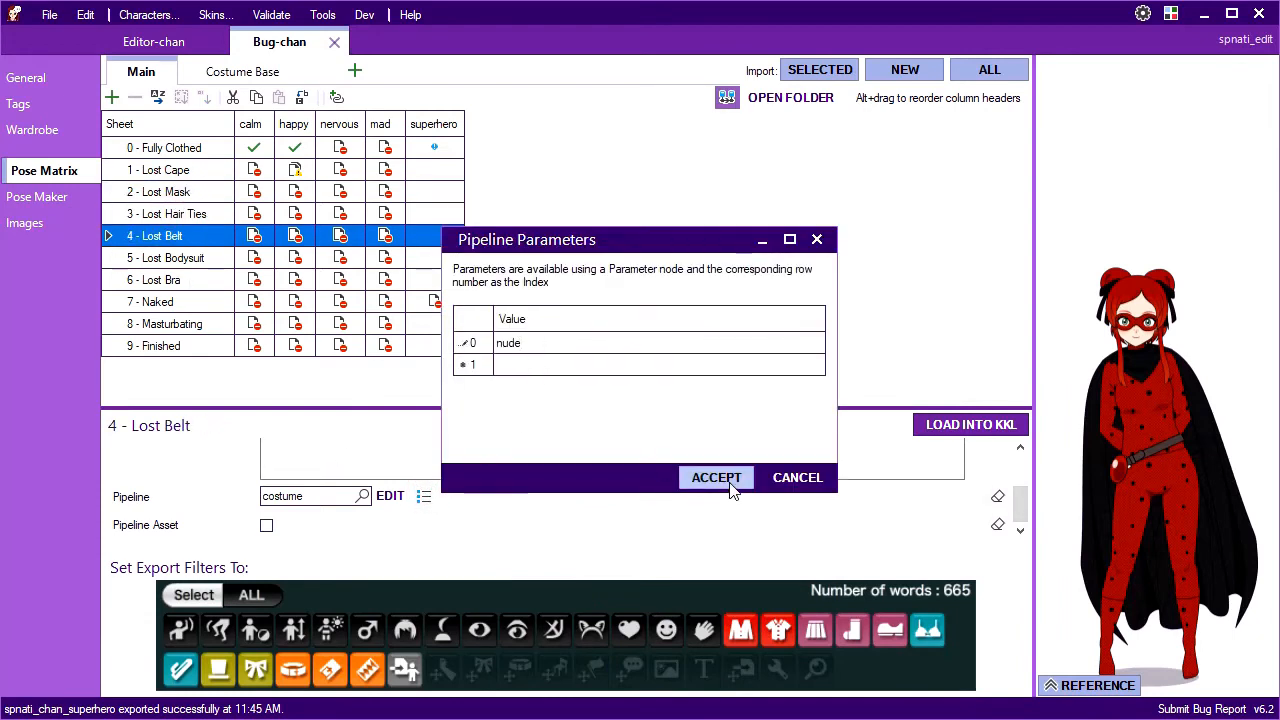
left_click(730, 486)
Preview the costume pipeline's result on the Lost Cape calm pose and close the pipeline editor.
left_click(726, 98)
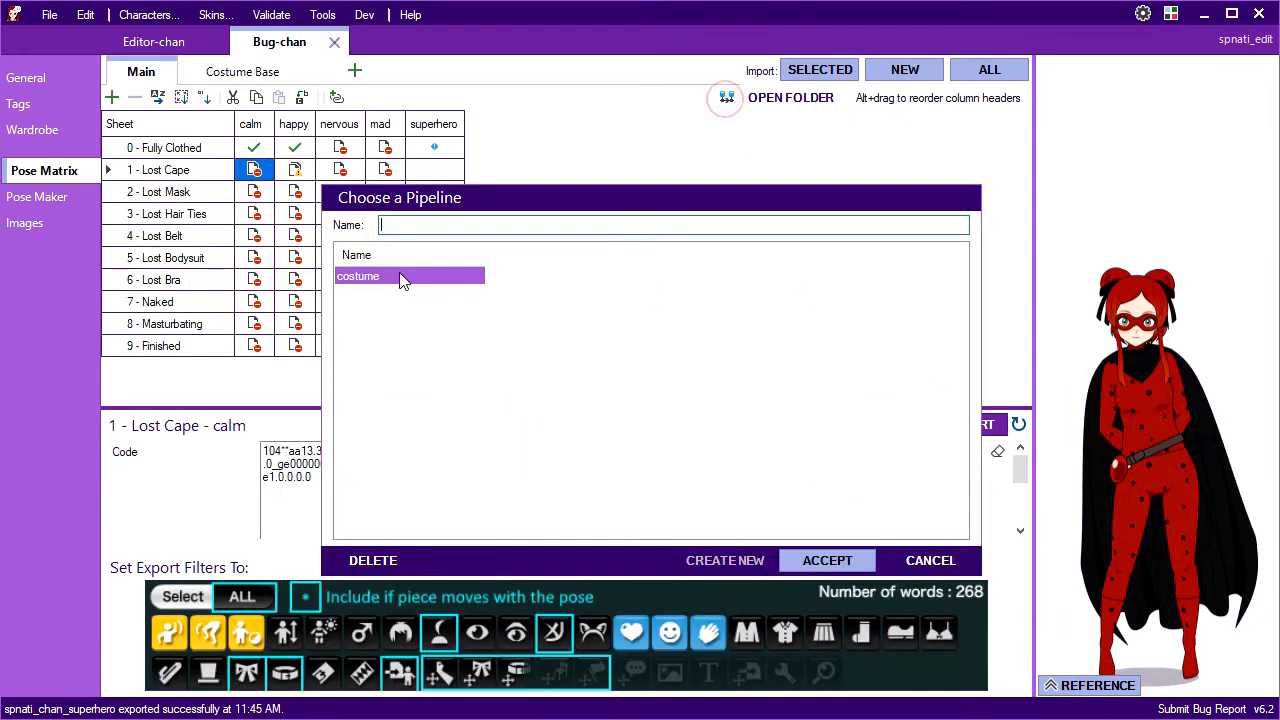
double_click(400, 280)
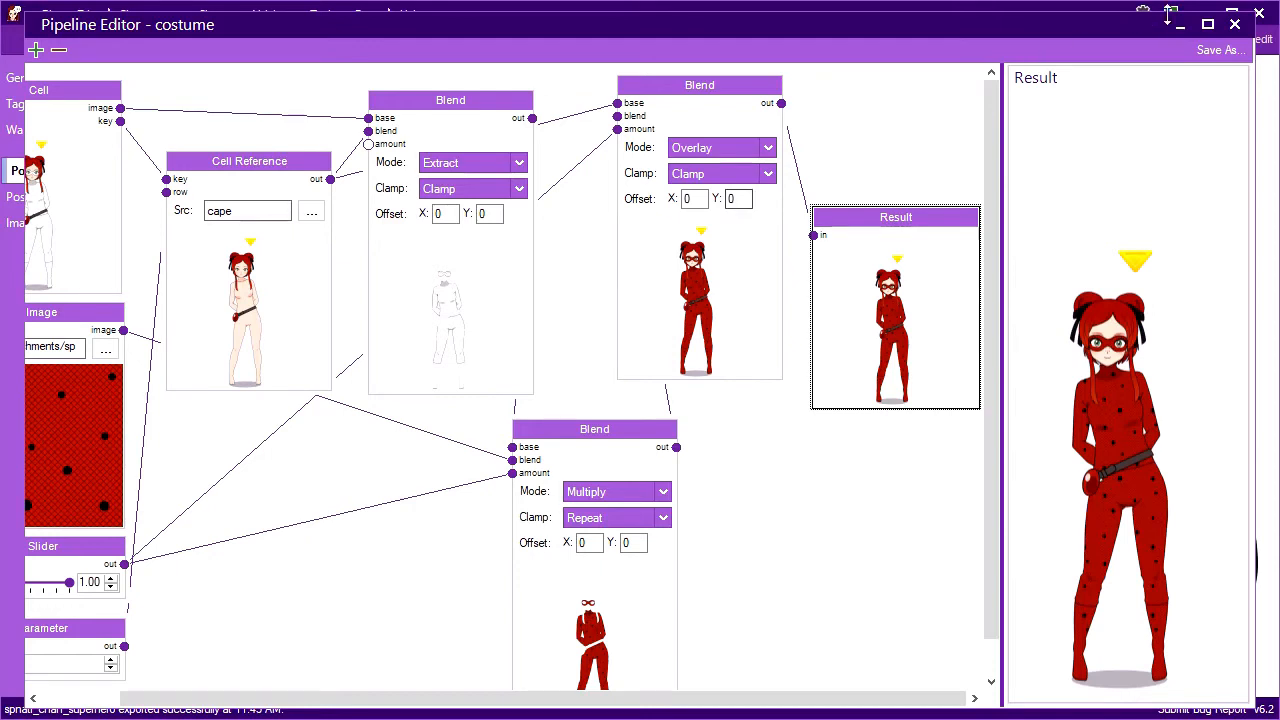
left_click(1233, 27)
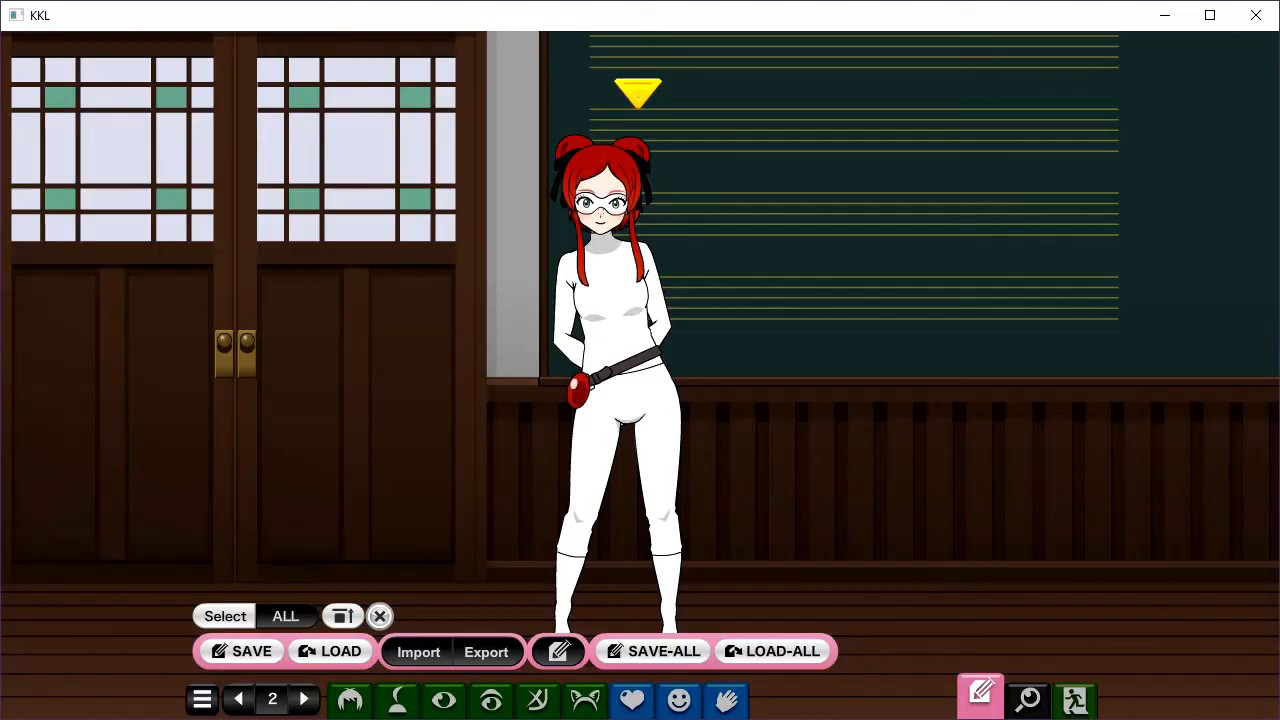
left_click(397, 702)
left_click(398, 704)
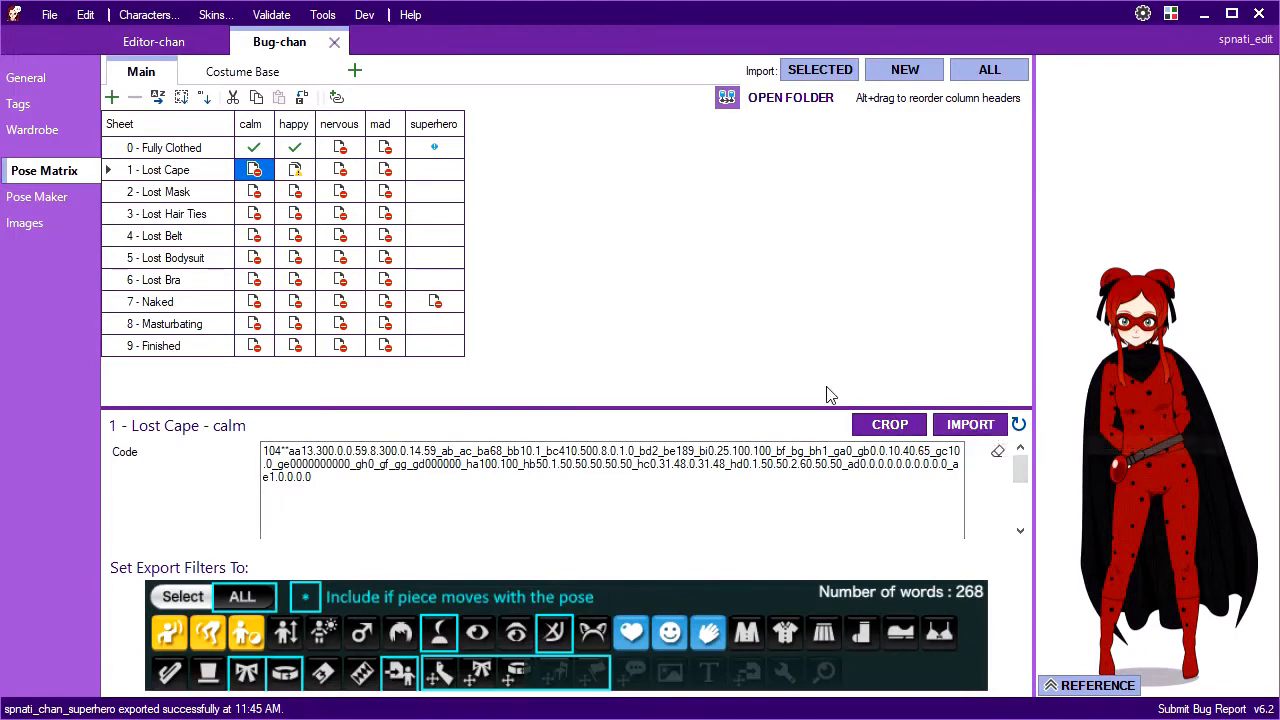
Import the calm and happy poses for the Lost Cape through Lost Belt rows.
left_click(291, 238, "shift")
left_click(820, 70)
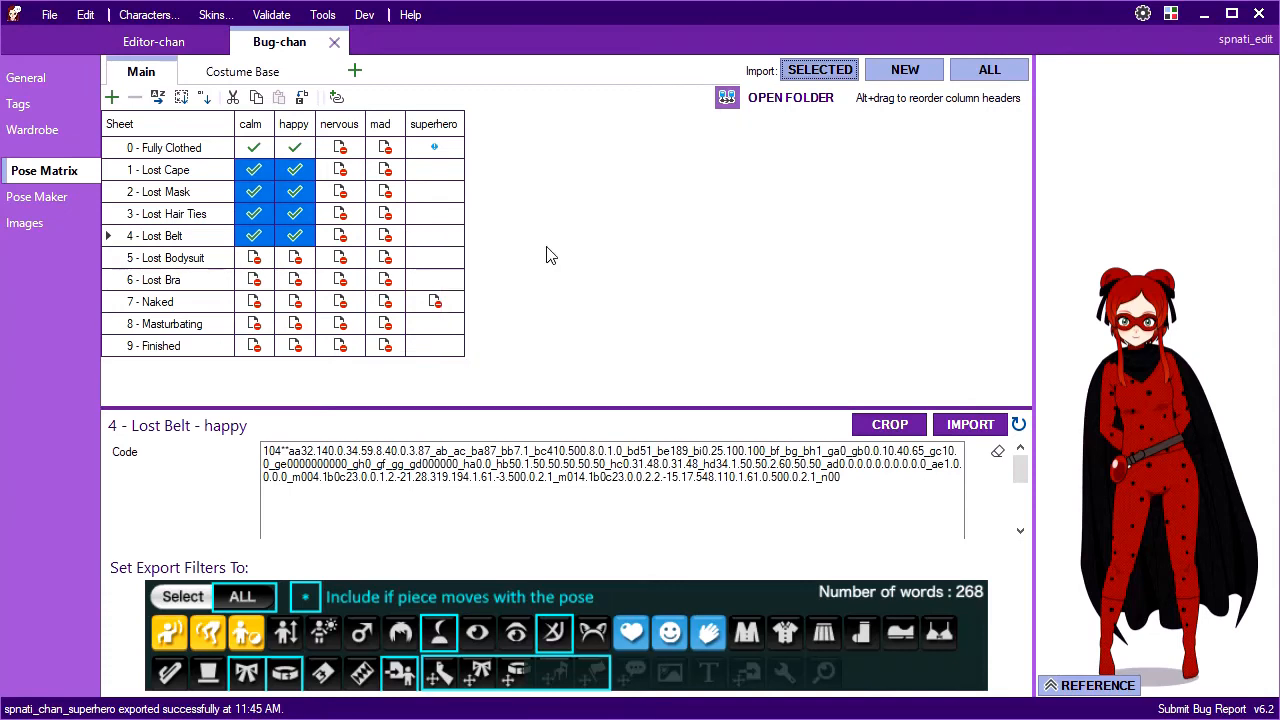
Review the imported calm and happy poses across the Lost Cape to Lost Belt rows.
left_click(288, 213)
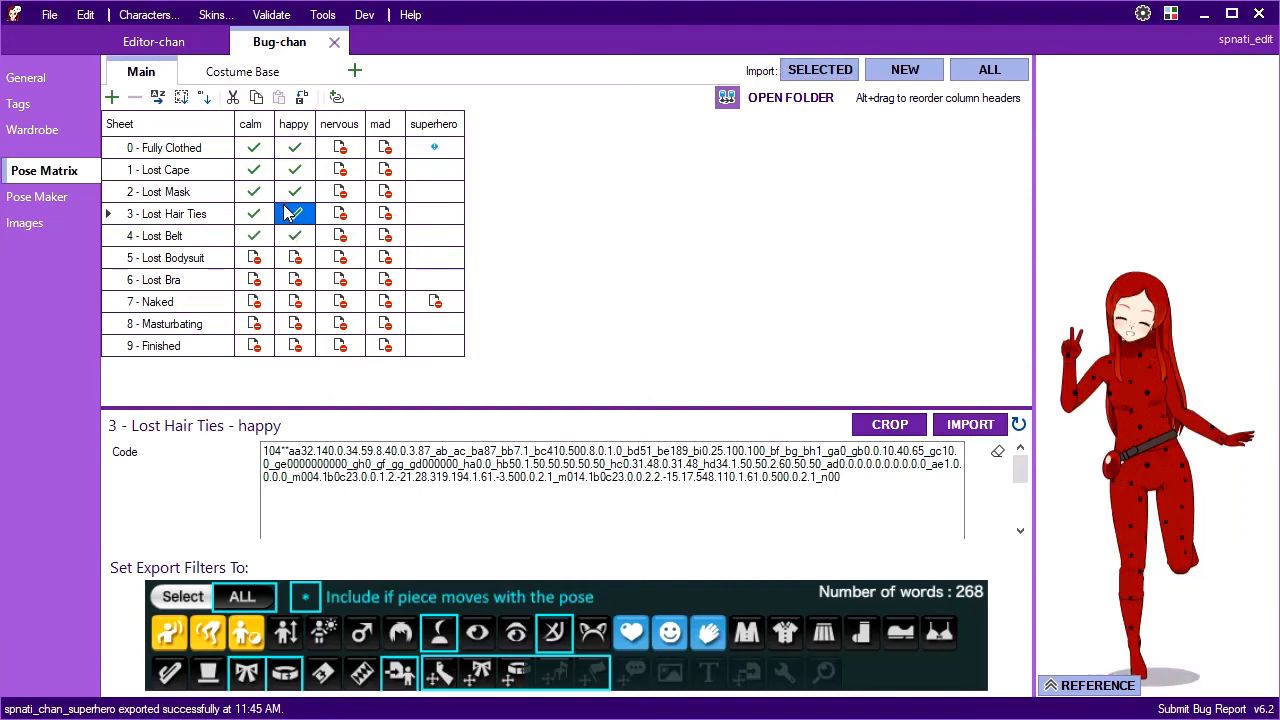
key("Down")
key("Up")
key("Up")
key("Up")
key("Down")
key("Down")
key("Down")
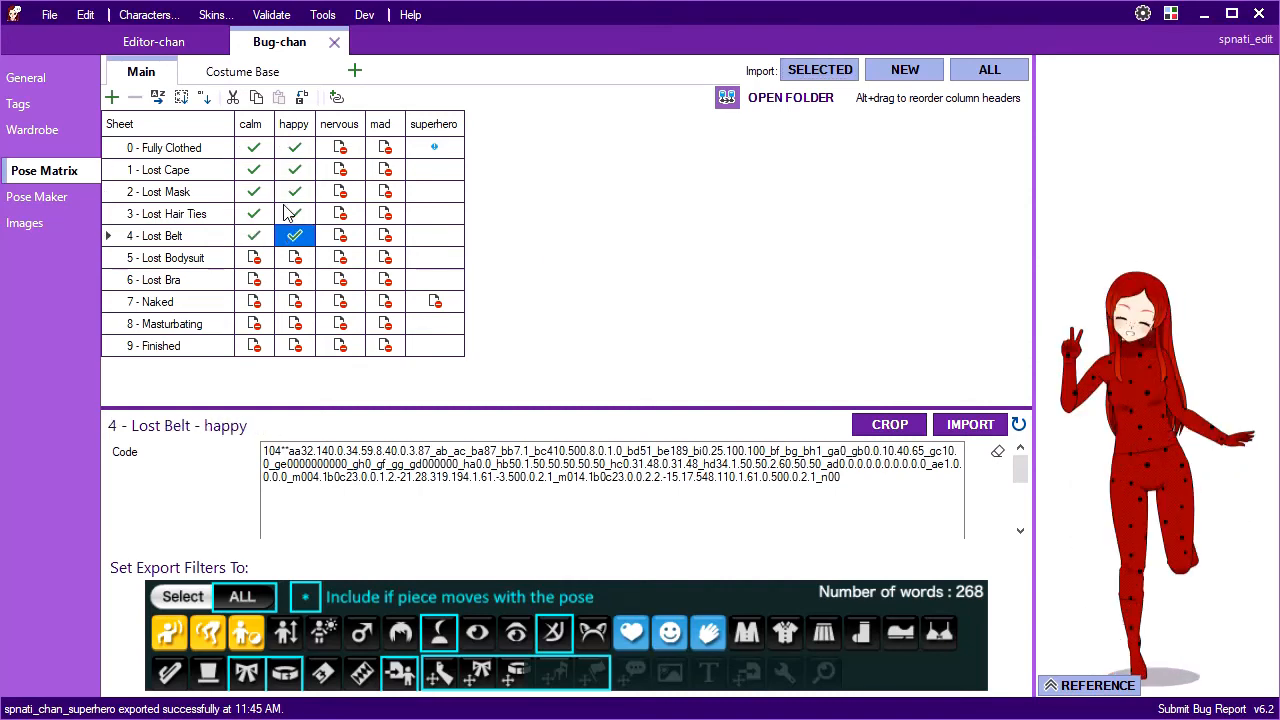
key("Left")
key("Up")
key("Up")
key("Up")
key("Down")
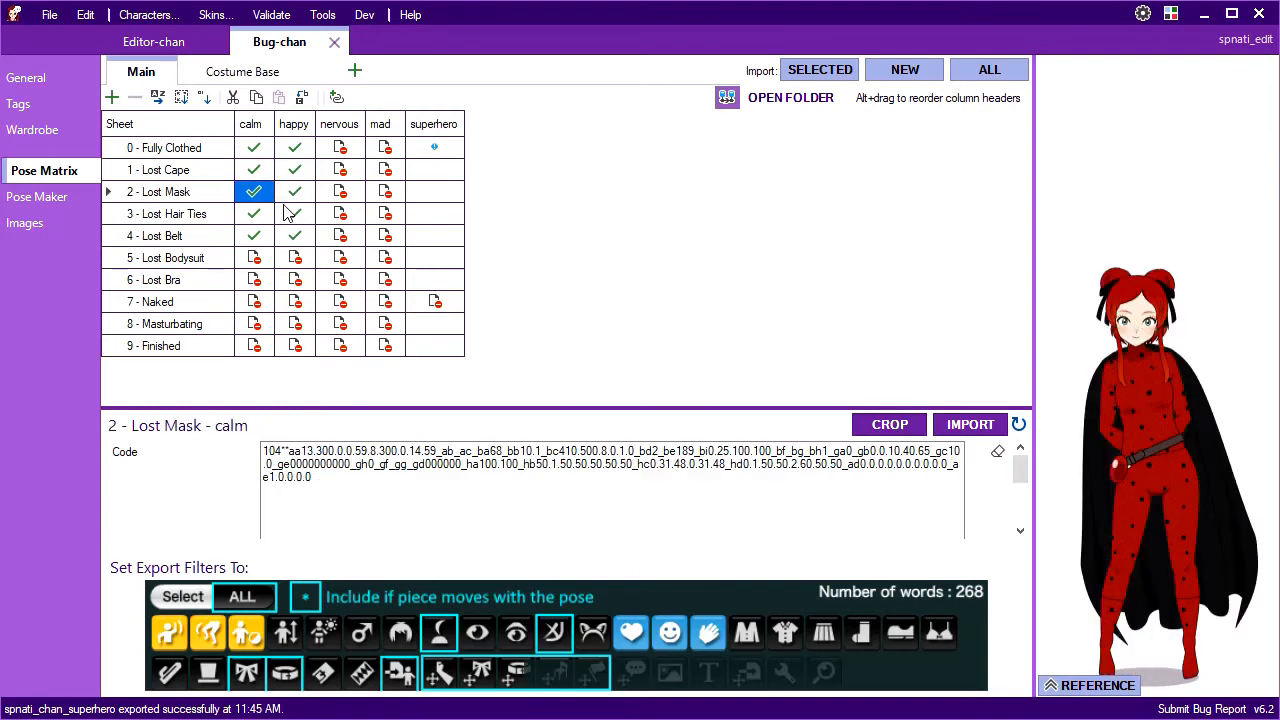
key("Down")
key("Down")
Open Editor-chan's dialogue and preview the generic Game start line with the Bug-chan outfit.
key("ctrl+Tab")
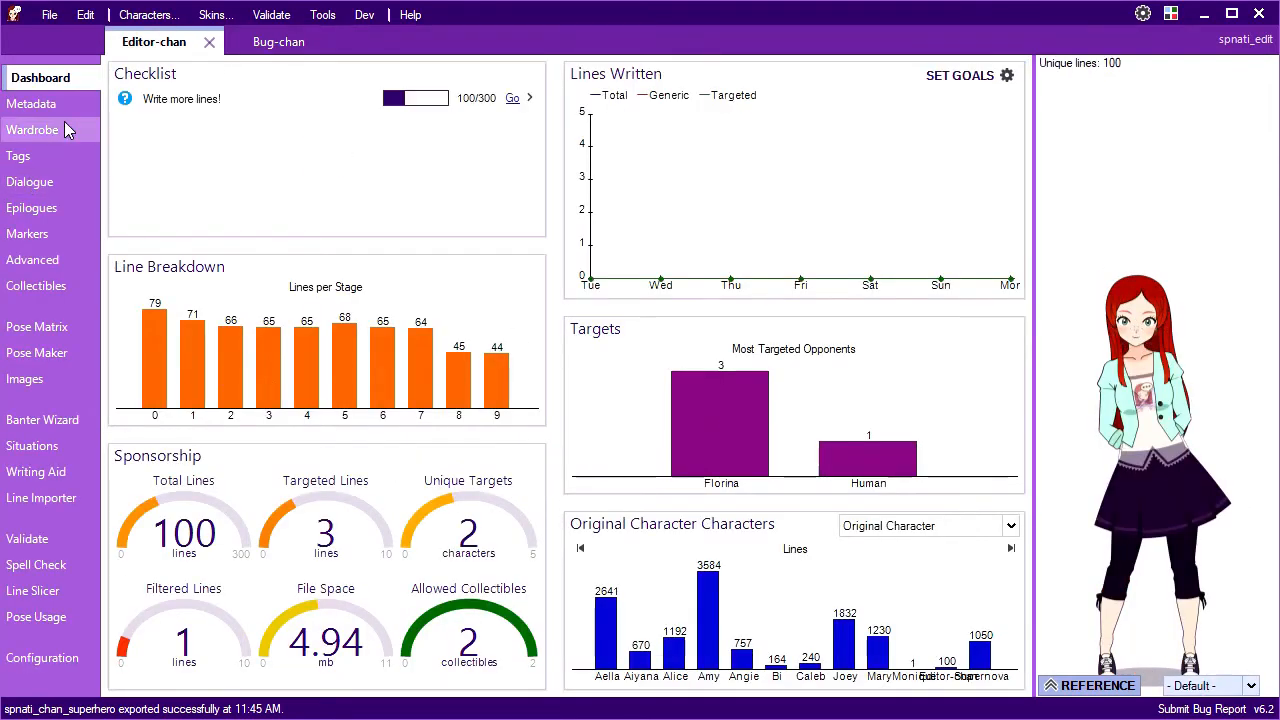
left_click(35, 181)
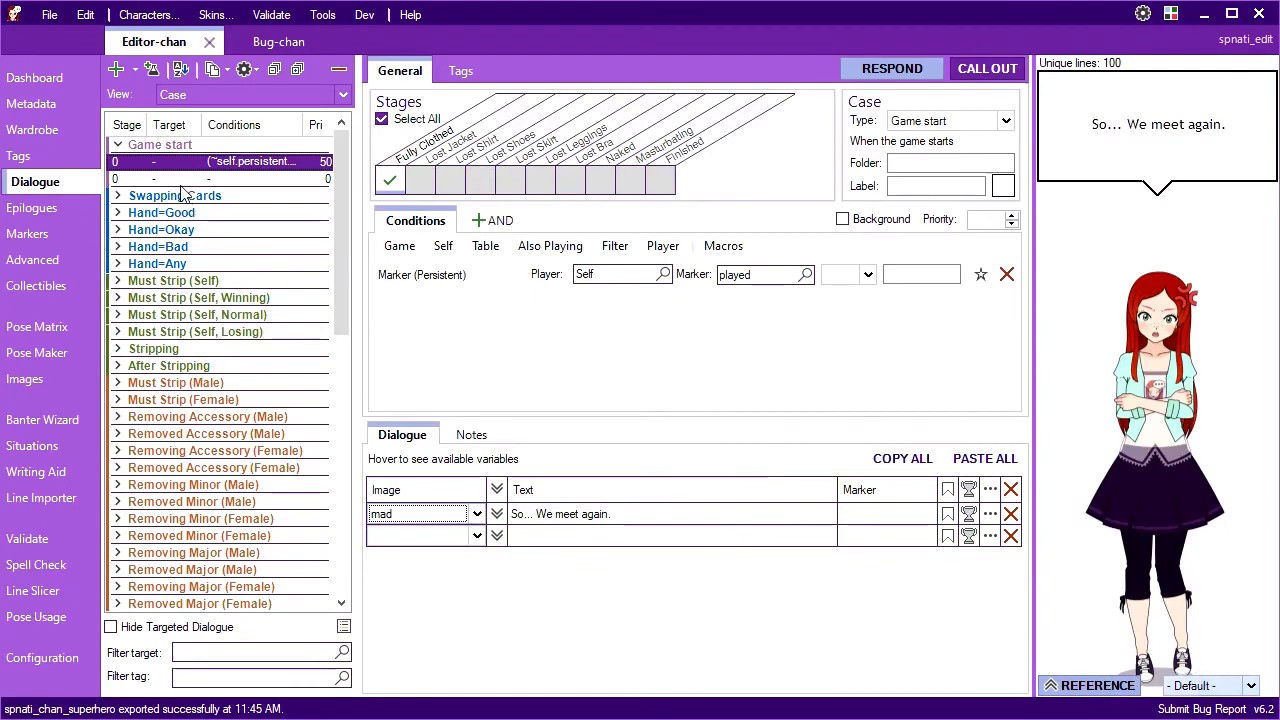
left_click(182, 181)
left_click(1233, 686)
left_click(1218, 716)
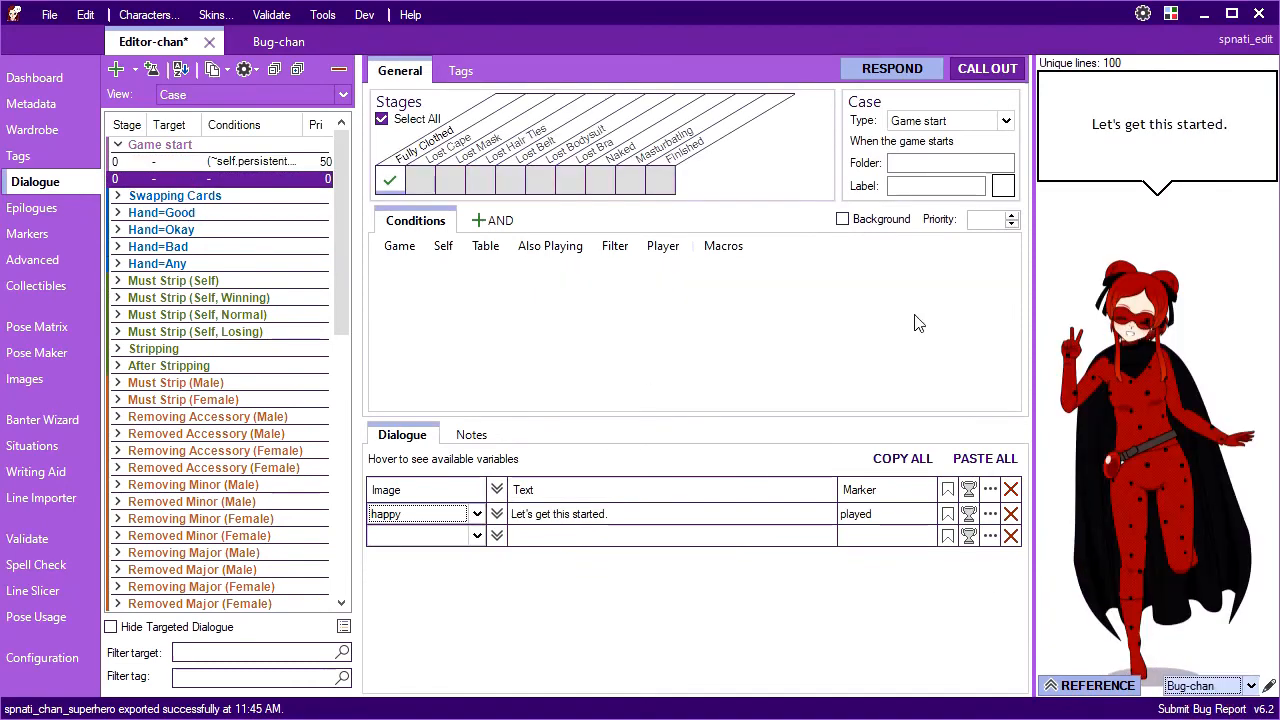
Return to Bug-chan's pose matrix, set the Lost Mask row's pipeline parameter 0 to "no cape", and reimport its calm and happy poses.
key("ctrl+Tab")
left_click(258, 200)
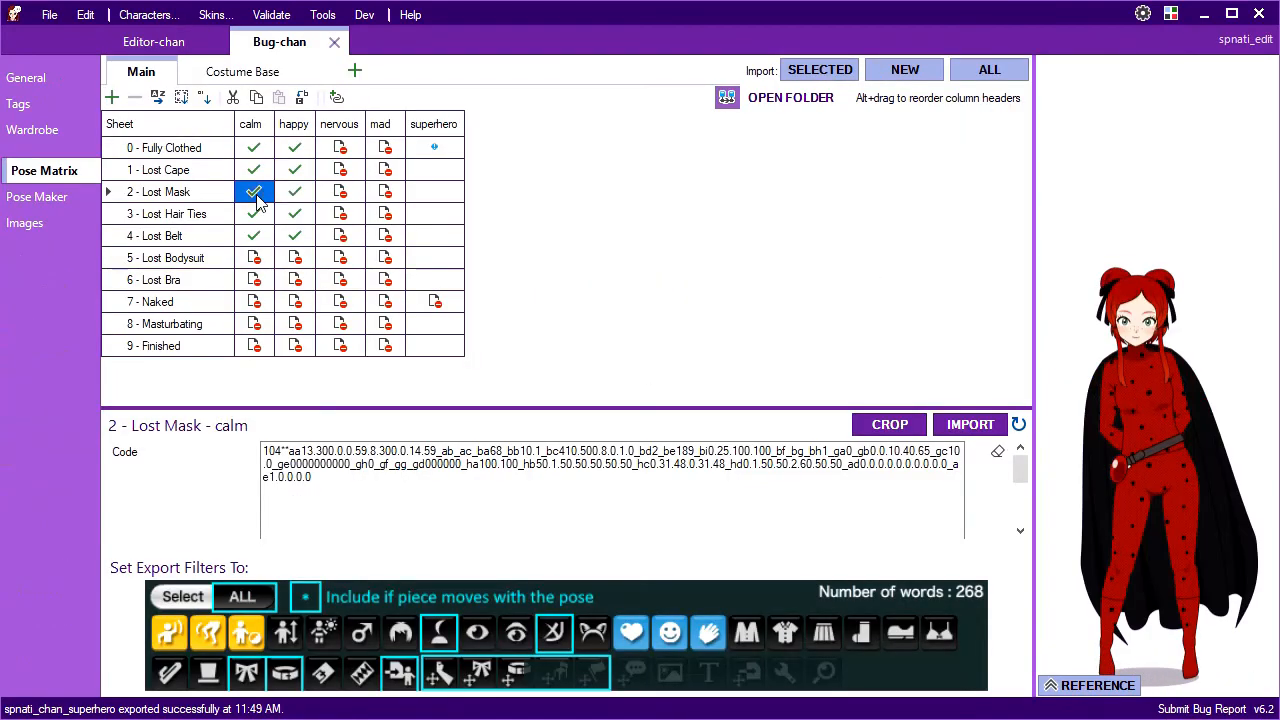
left_click(252, 212)
left_click(252, 191)
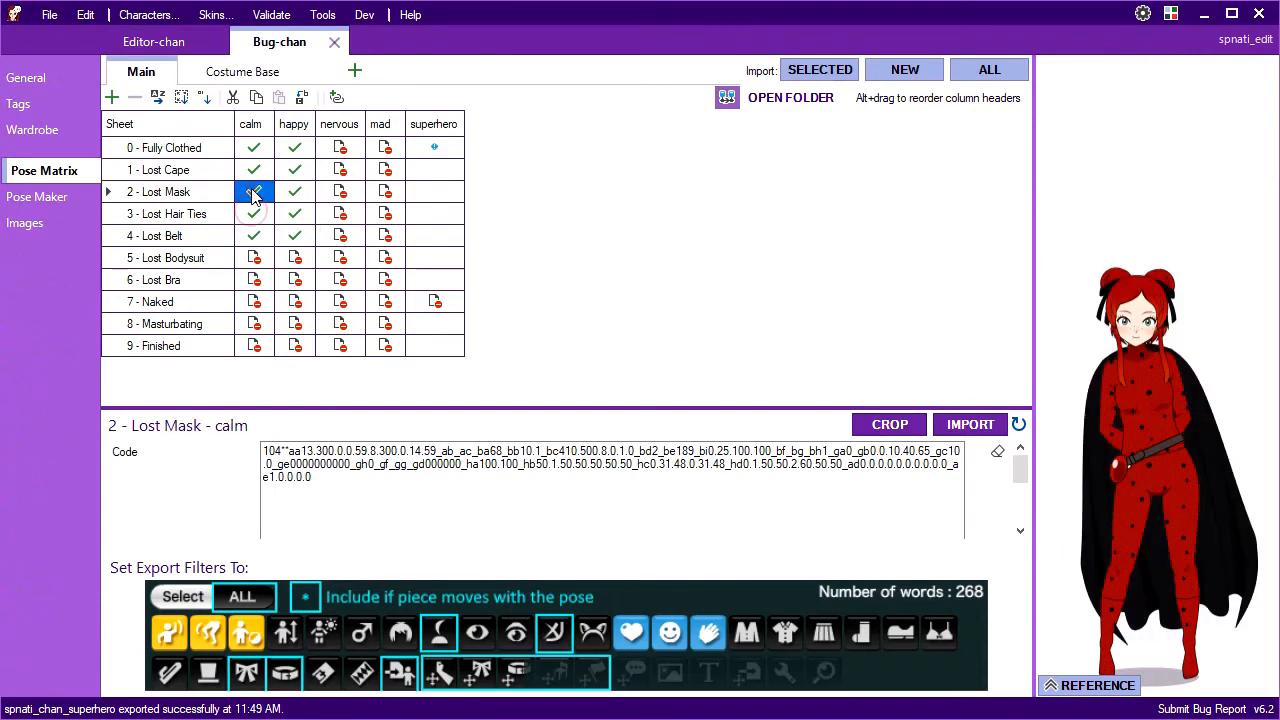
left_click(197, 200)
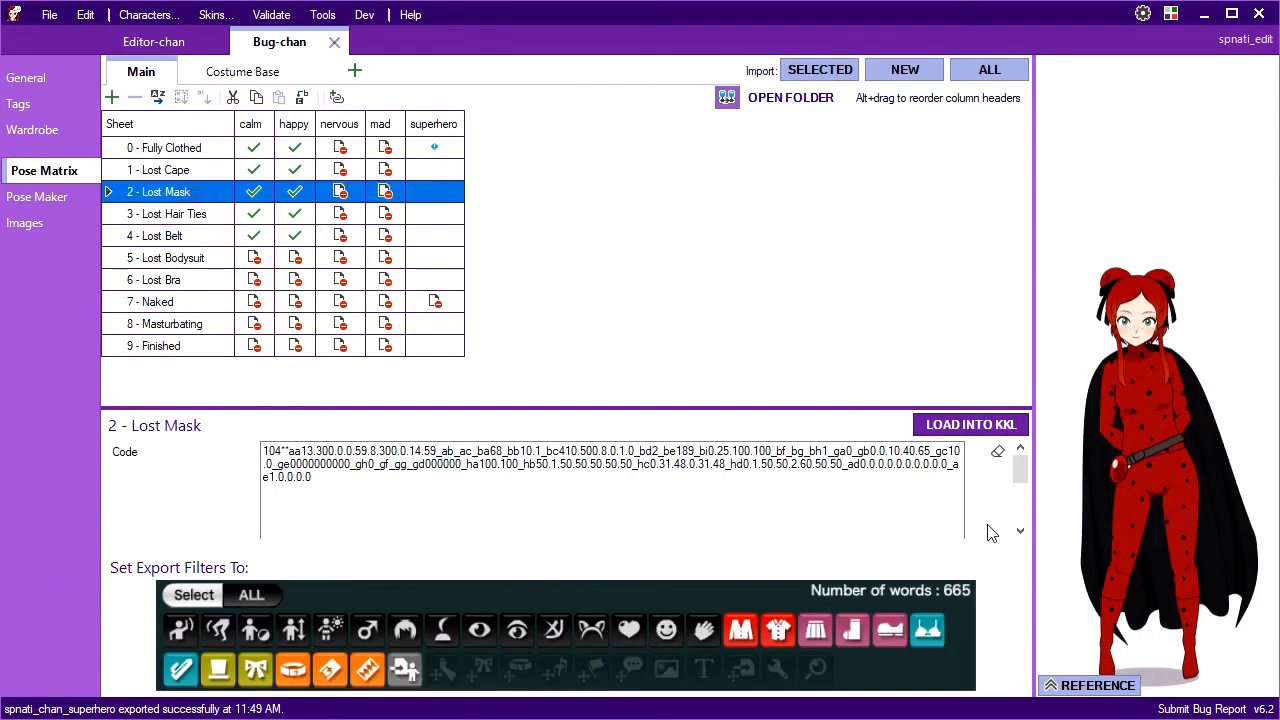
scroll(510, 497, "down", 2)
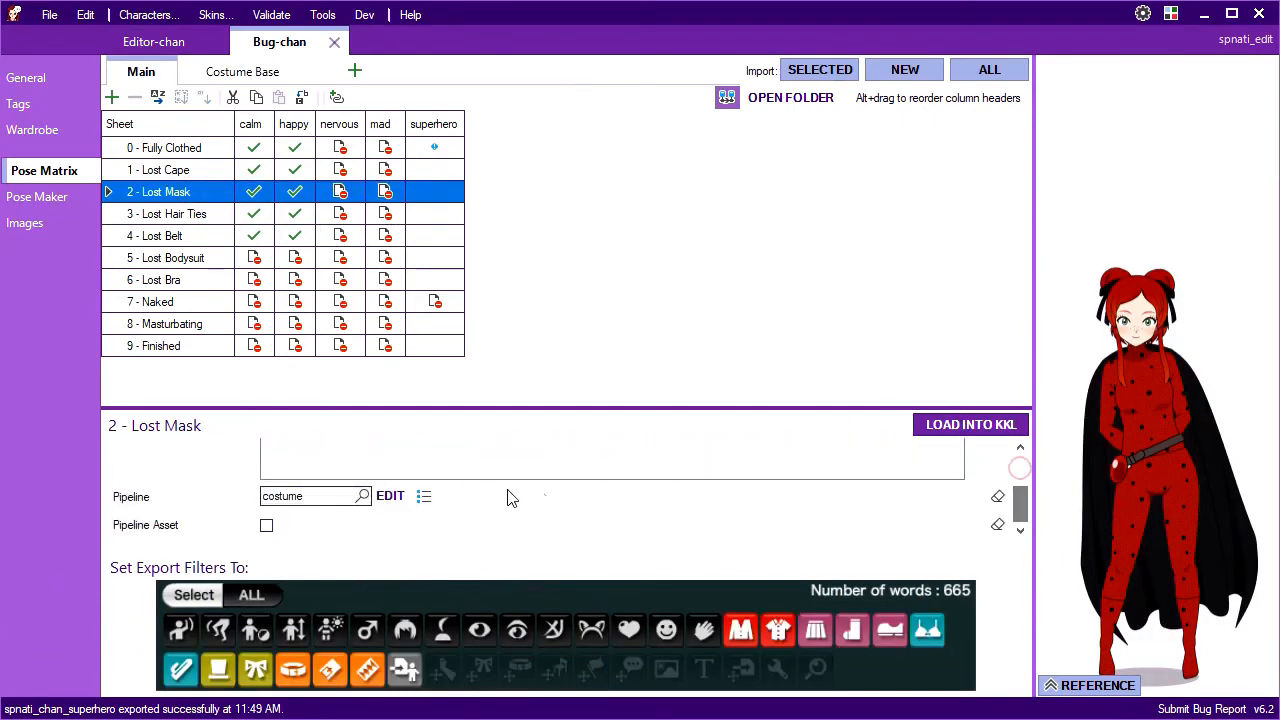
left_click(424, 496)
left_click(570, 343)
double_click(527, 343)
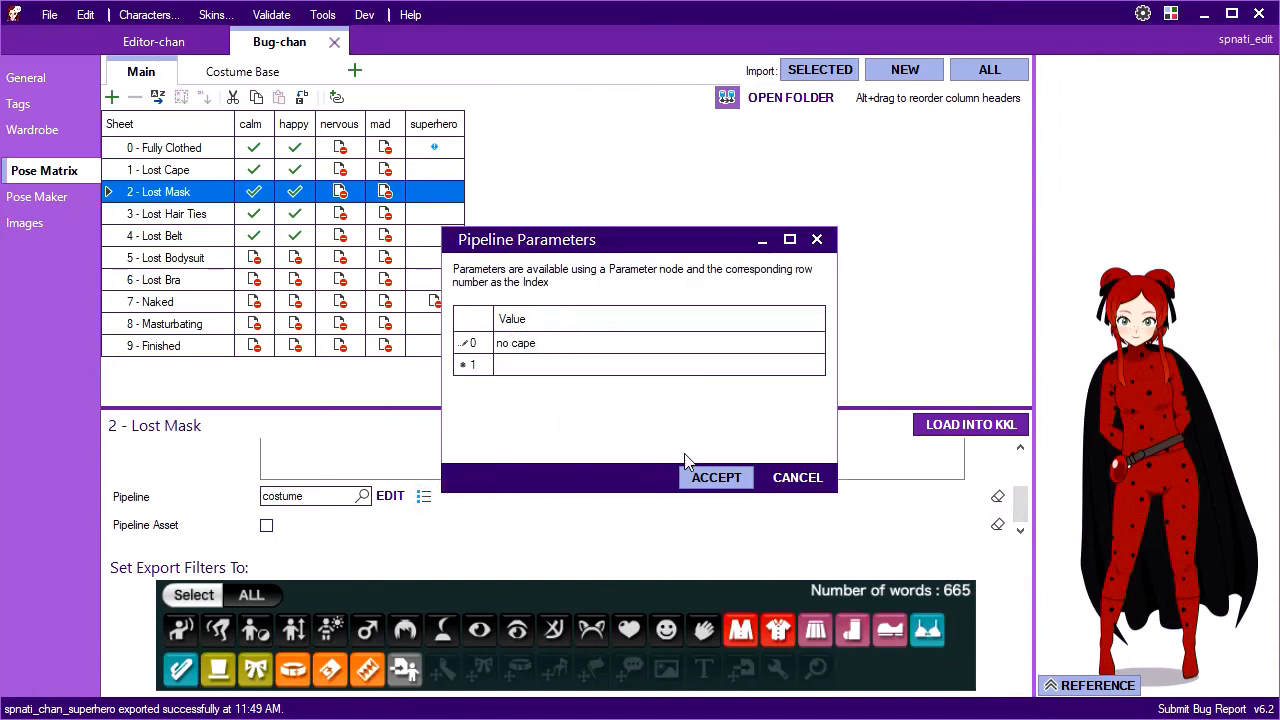
left_click(700, 477)
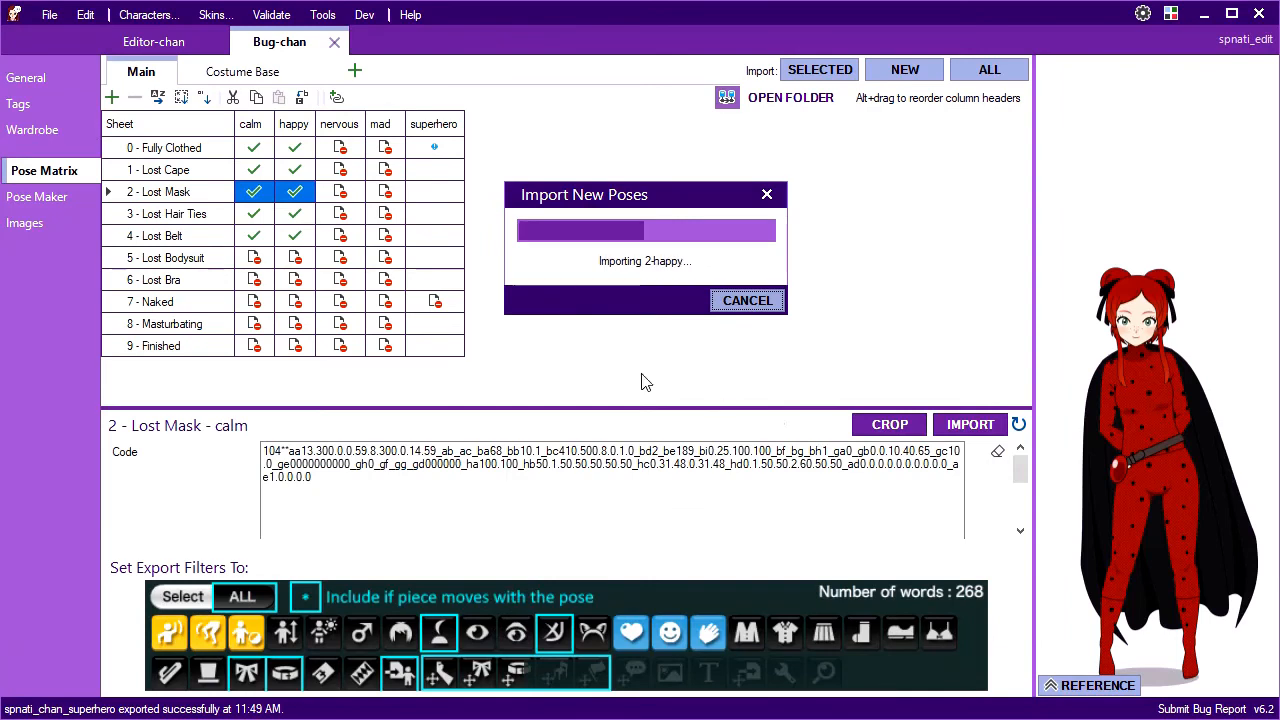
Compare the calm and happy poses of the Fully Clothed, Lost Cape and Lost Mask rows.
left_click(265, 198)
key("Up")
key("Down")
key("Down")
key("Up")
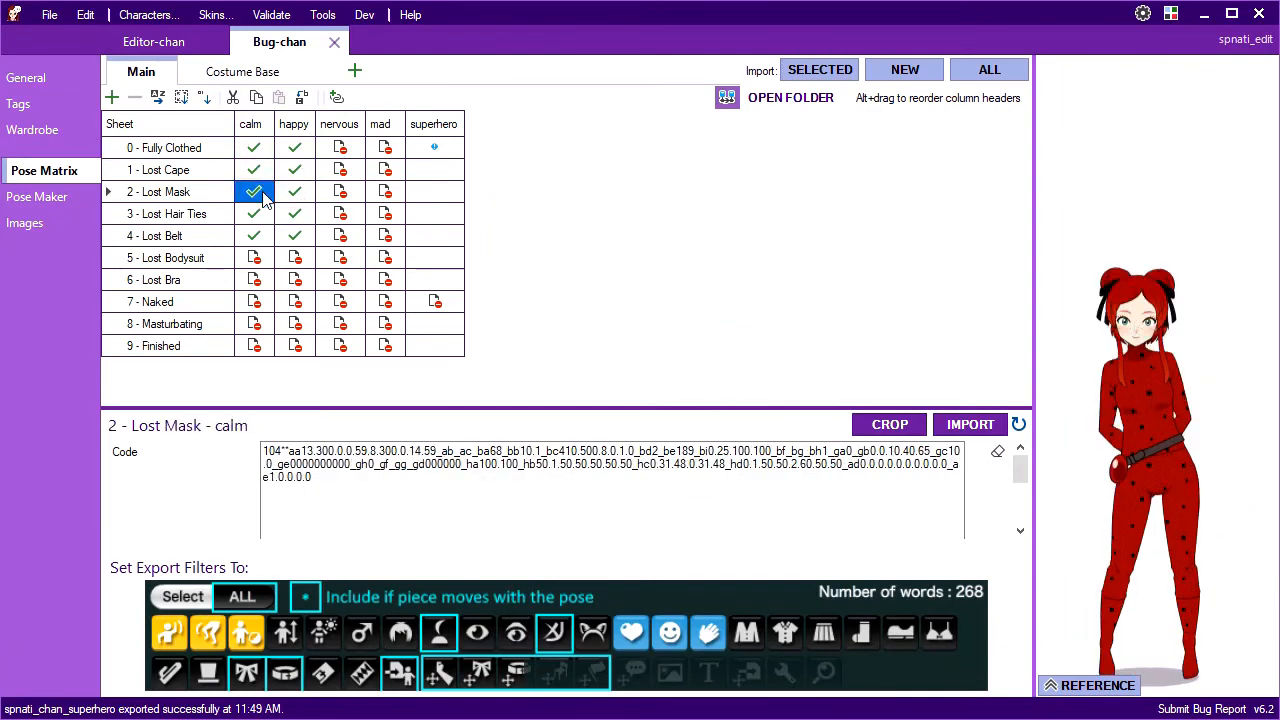
key("Up")
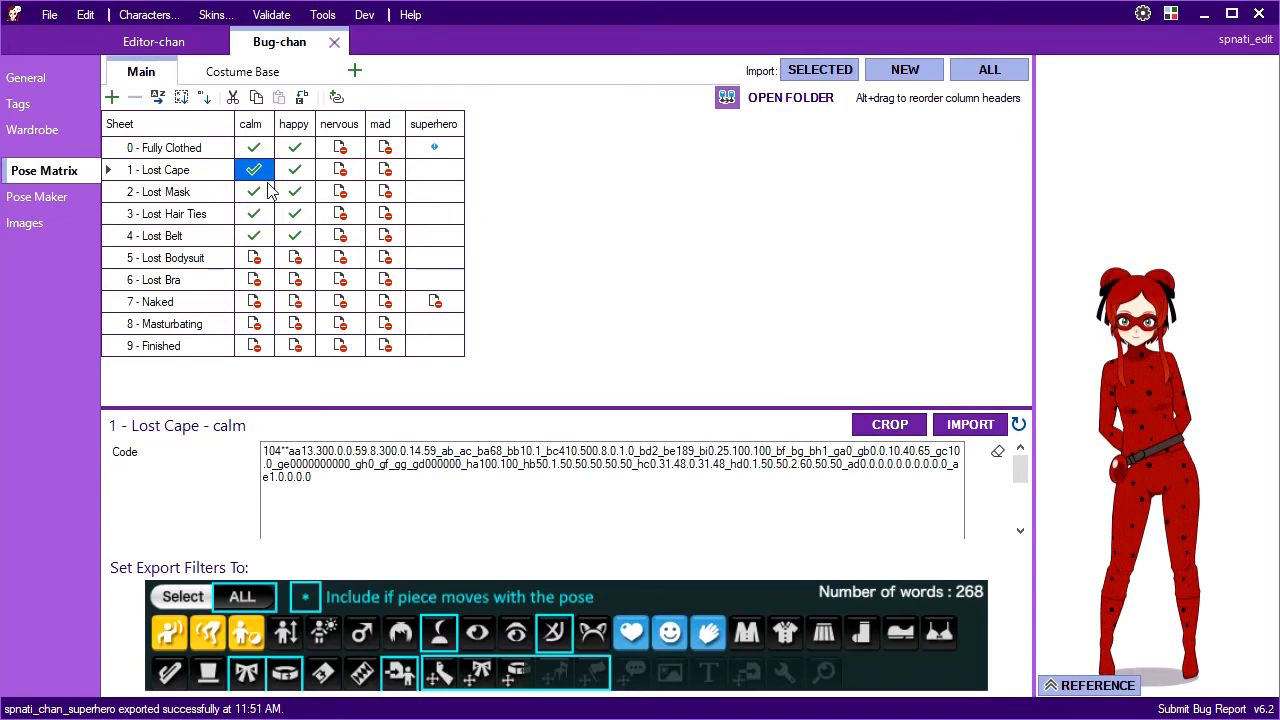
key("Right")
key("Up")
key("Down")
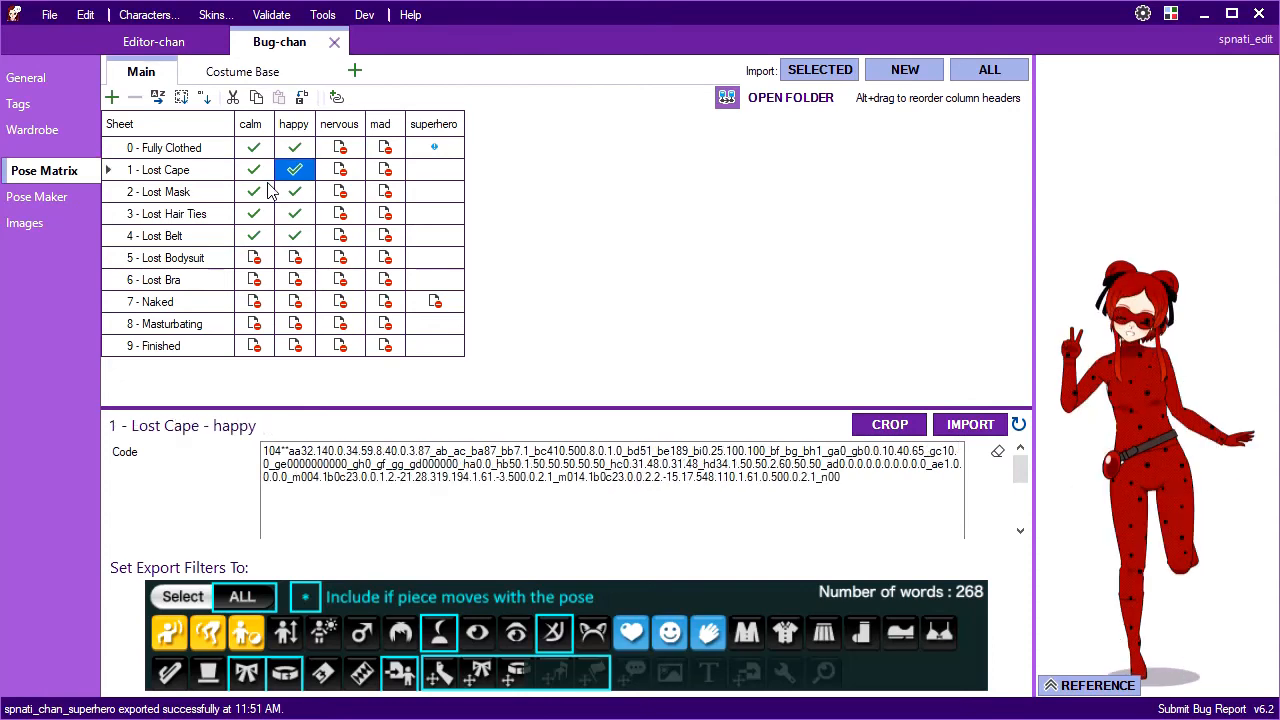
key("Left")
key("Right")
key("Right")
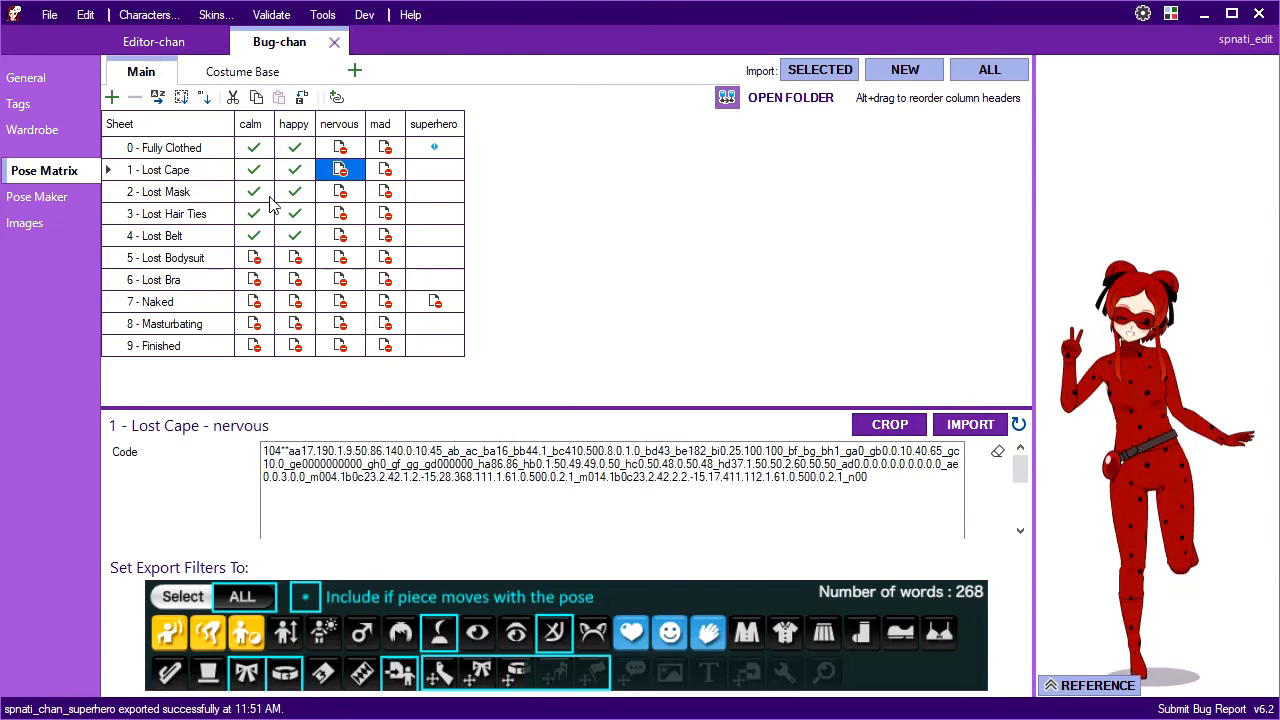
key("Up")
key("Left")
key("Left")
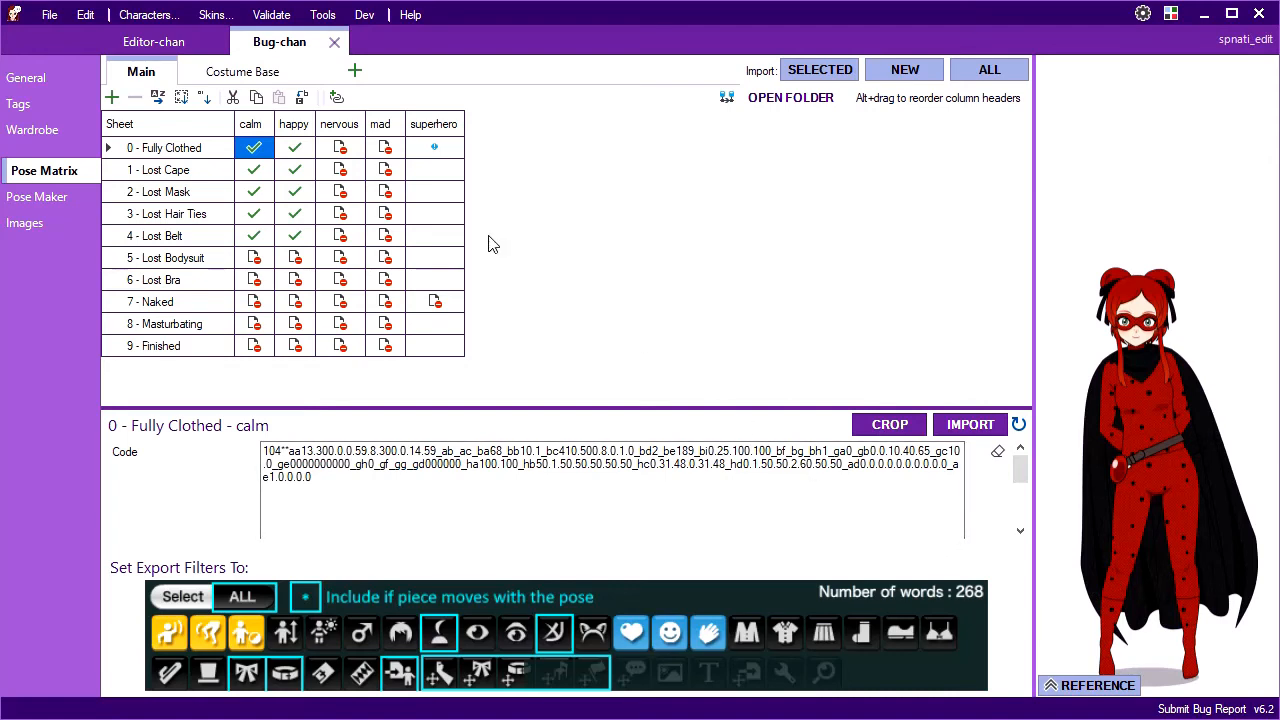
In KKL, set the caped model's boot tops to style 03 in a dark colour.
left_click(212, 130)
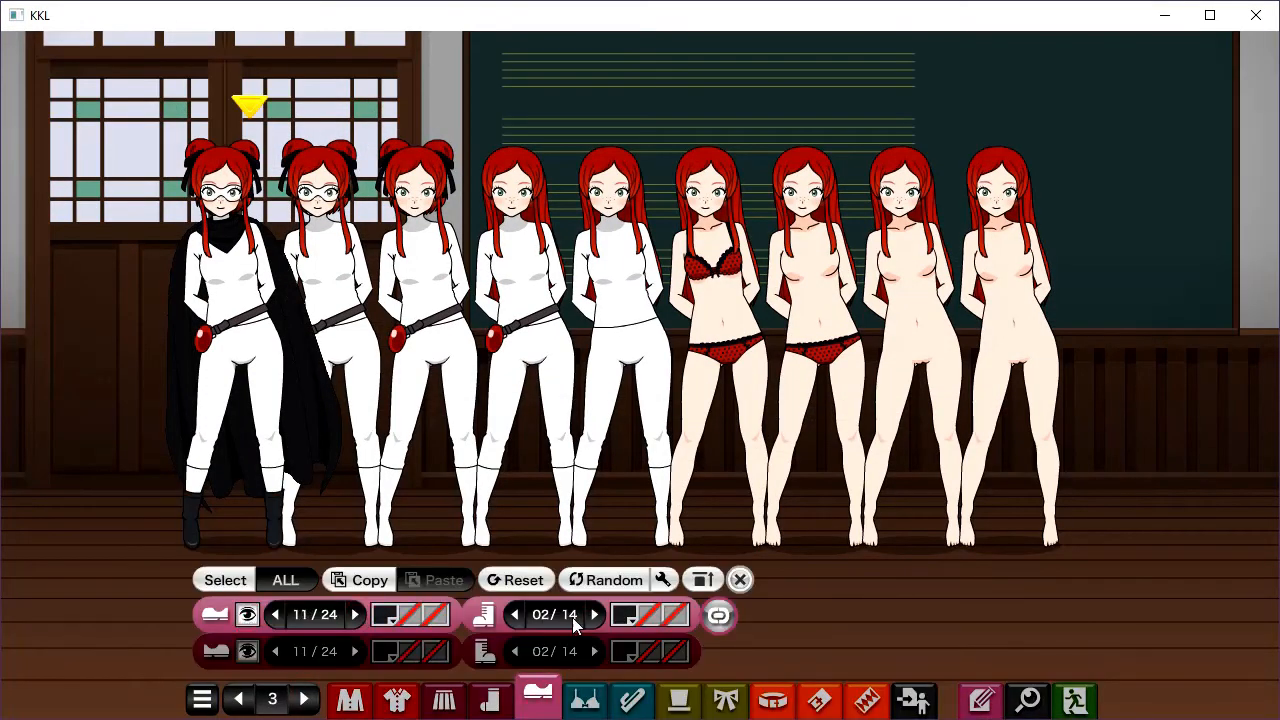
left_click(572, 617)
left_click(456, 652)
left_click(1074, 533)
left_click(624, 615)
left_click(456, 652)
left_click(1074, 533)
Copy the caped model's boots onto the neighbouring bodysuit models and export the updated code.
left_click(360, 580)
left_click(326, 185)
left_click(440, 580)
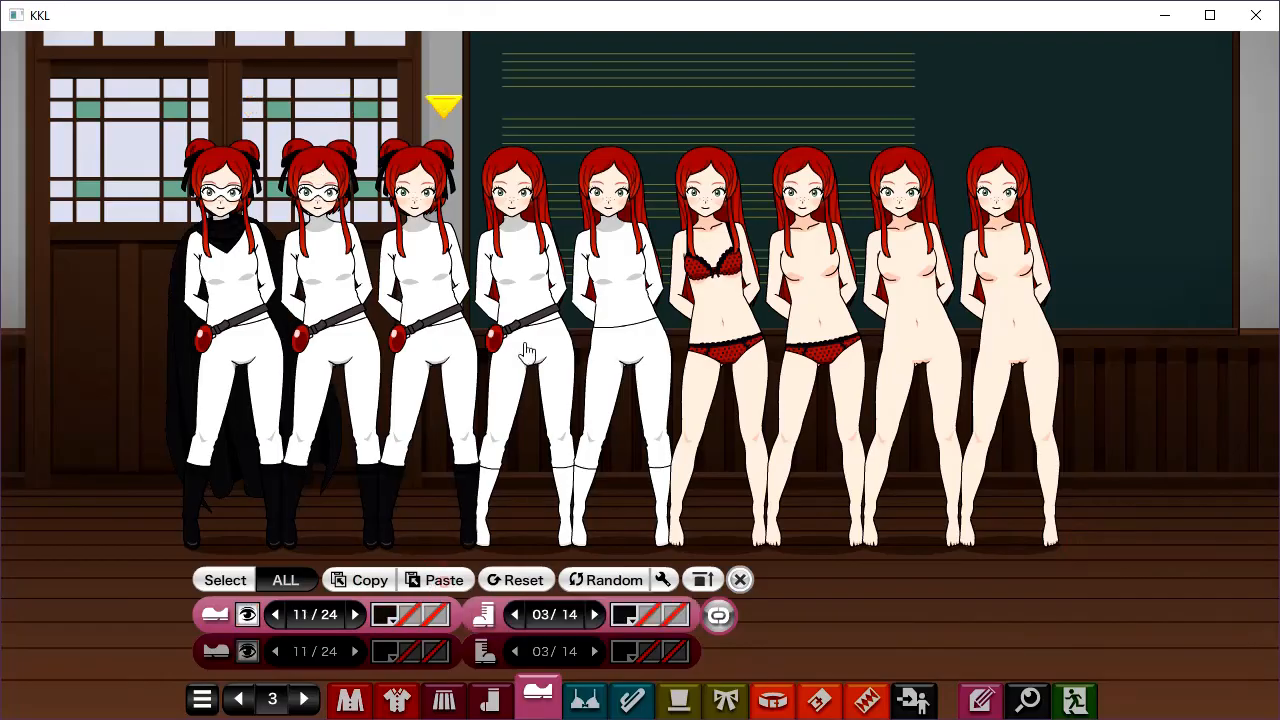
left_click(980, 700)
left_click(486, 651)
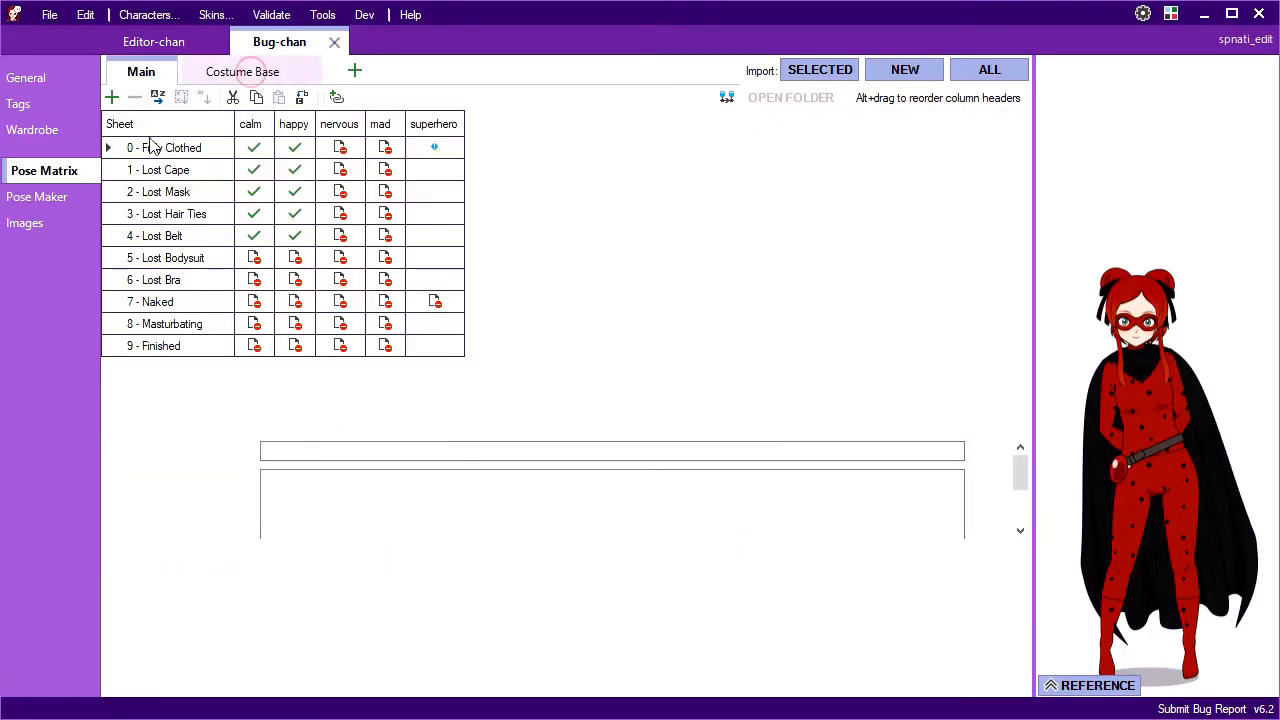
Load the Costume Base sheet's models into KKL and give them style 04 socks.
left_click(251, 72)
left_click(970, 425)
key("alt+Tab")
left_click(491, 700)
left_click(355, 616)
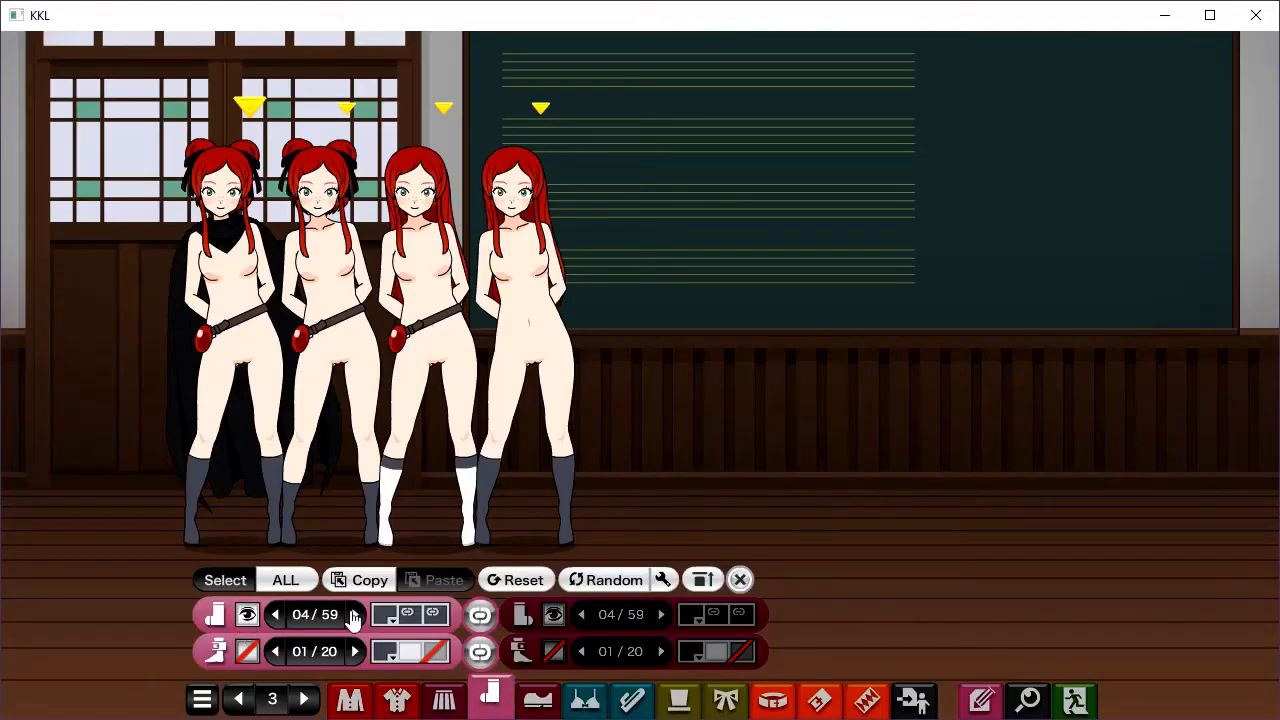
Paste the copied boots onto the Costume Base models and open the code export options.
left_click(538, 698)
left_click(440, 580)
left_click(983, 702)
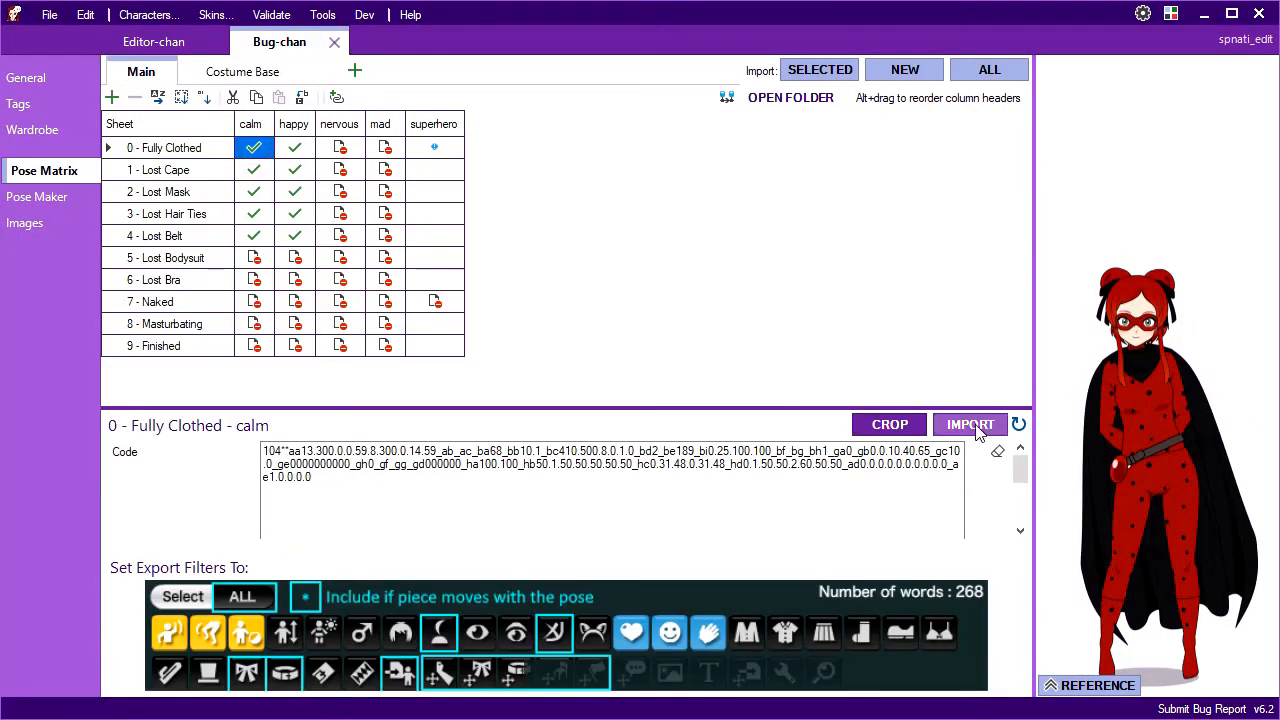
Inspect the reimported Fully Clothed calm pose in the Cropping Utility, then close it without cropping.
left_click(970, 425)
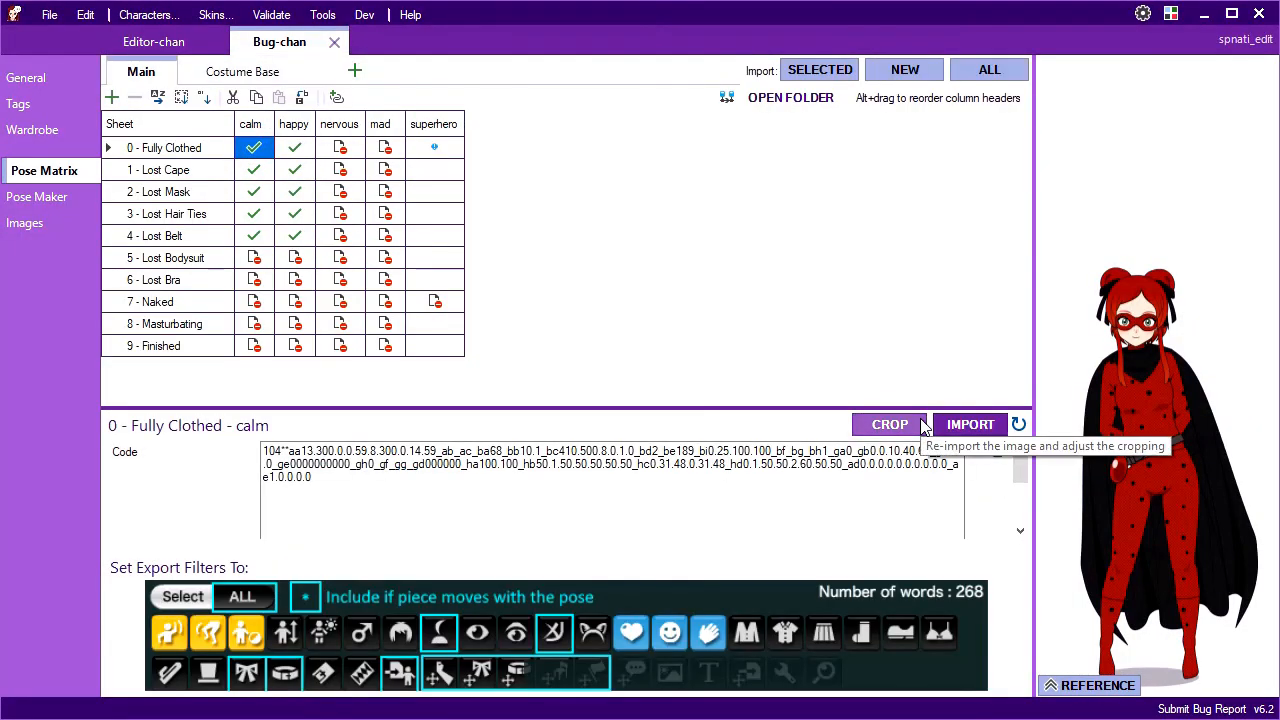
left_click(917, 425)
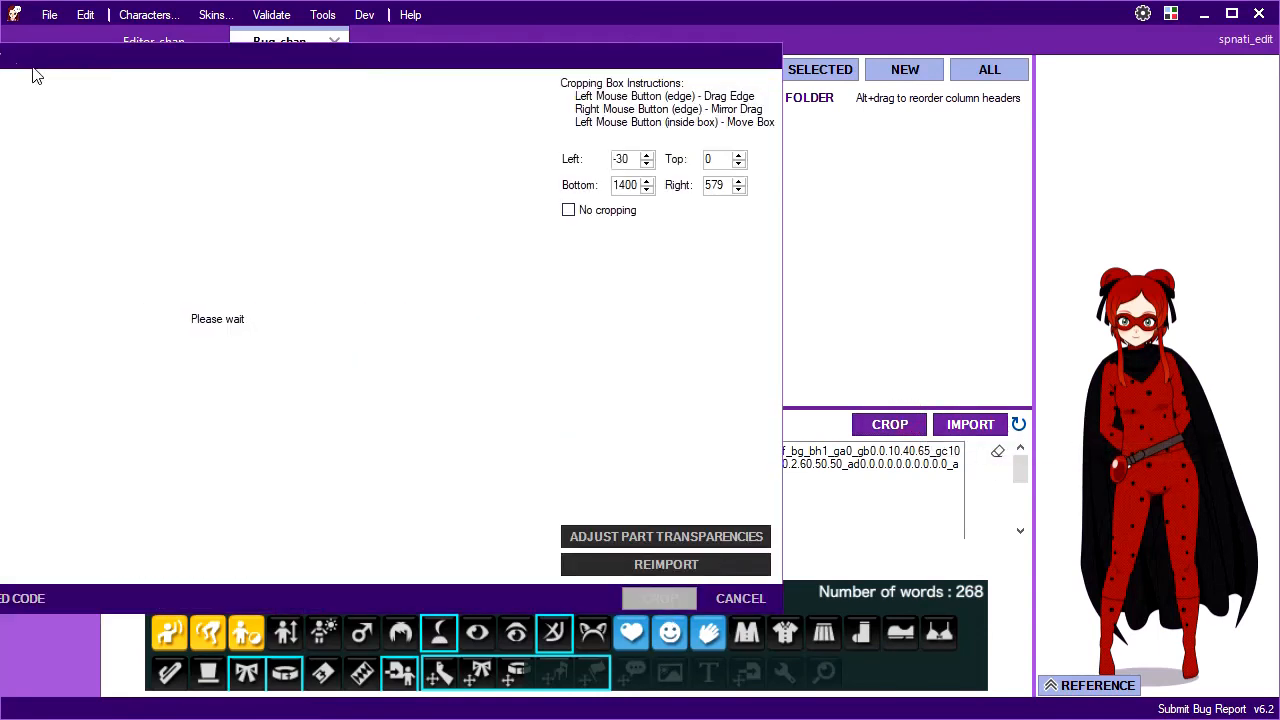
left_click_drag(0, 55, 2, 55)
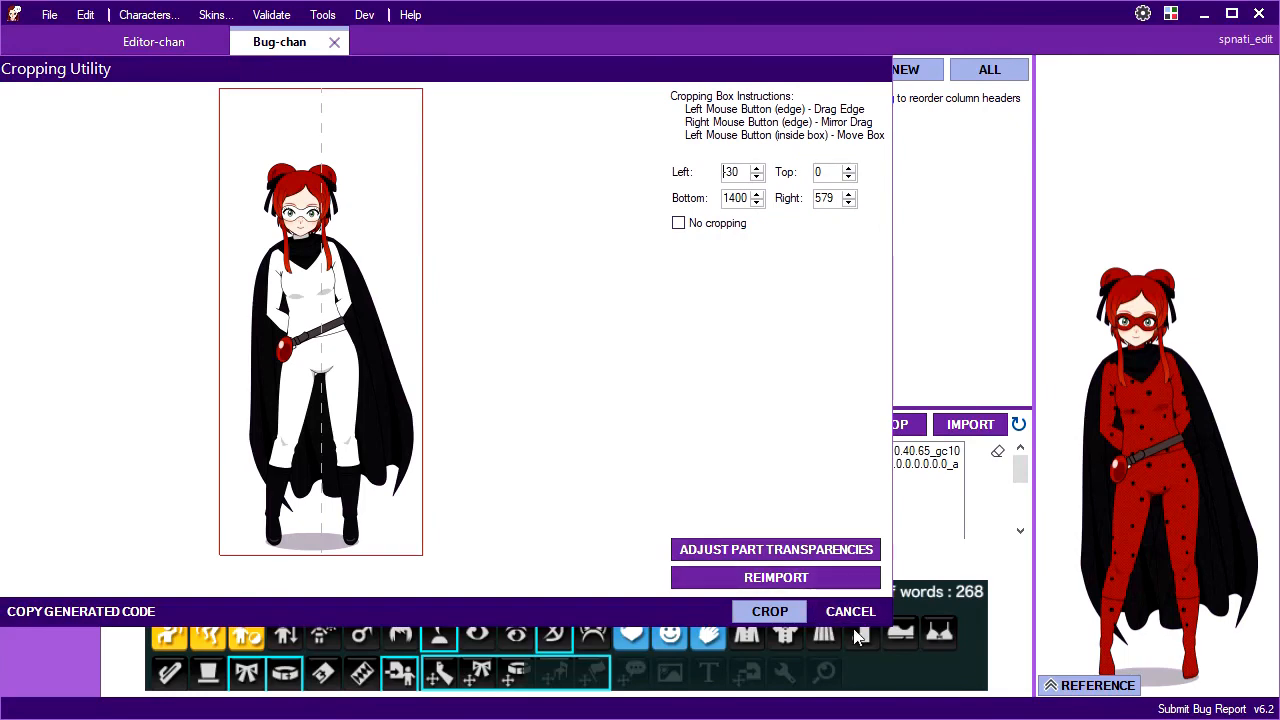
left_click(849, 611)
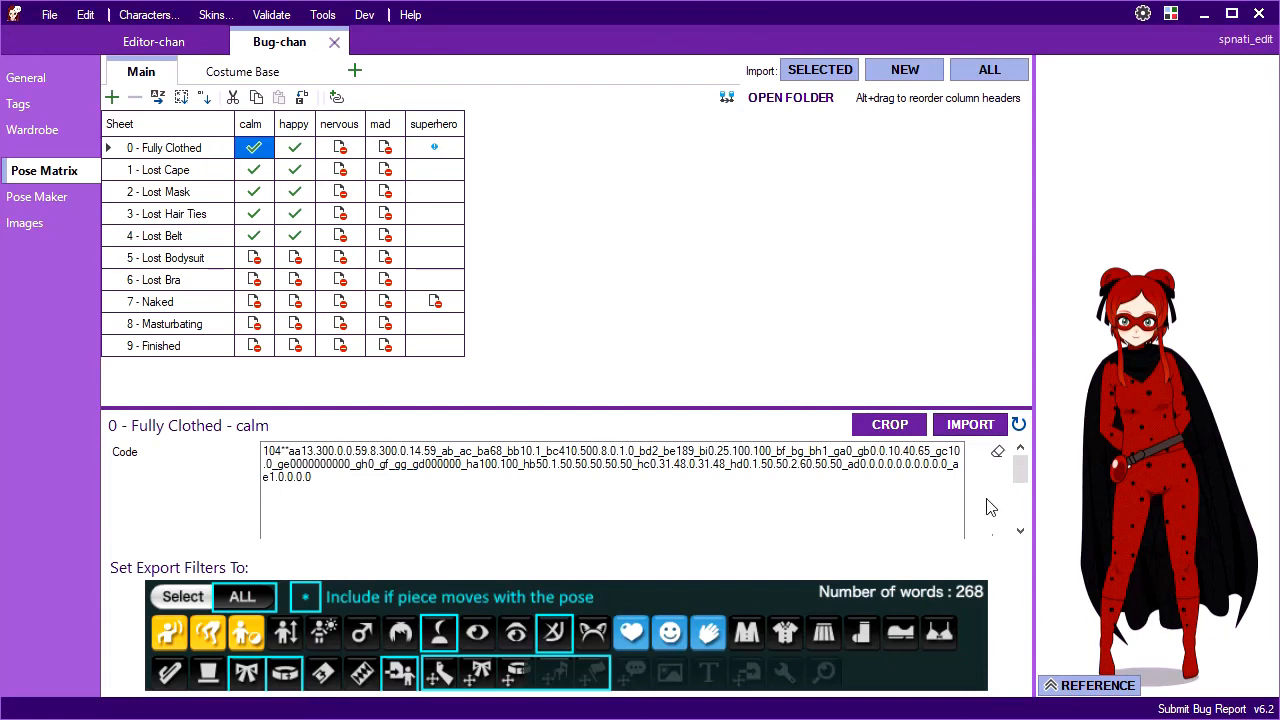
Refresh the Fully Clothed calm pose, then import the calm, happy, nervous and mad poses for stages 0 to 4.
left_click(1019, 425)
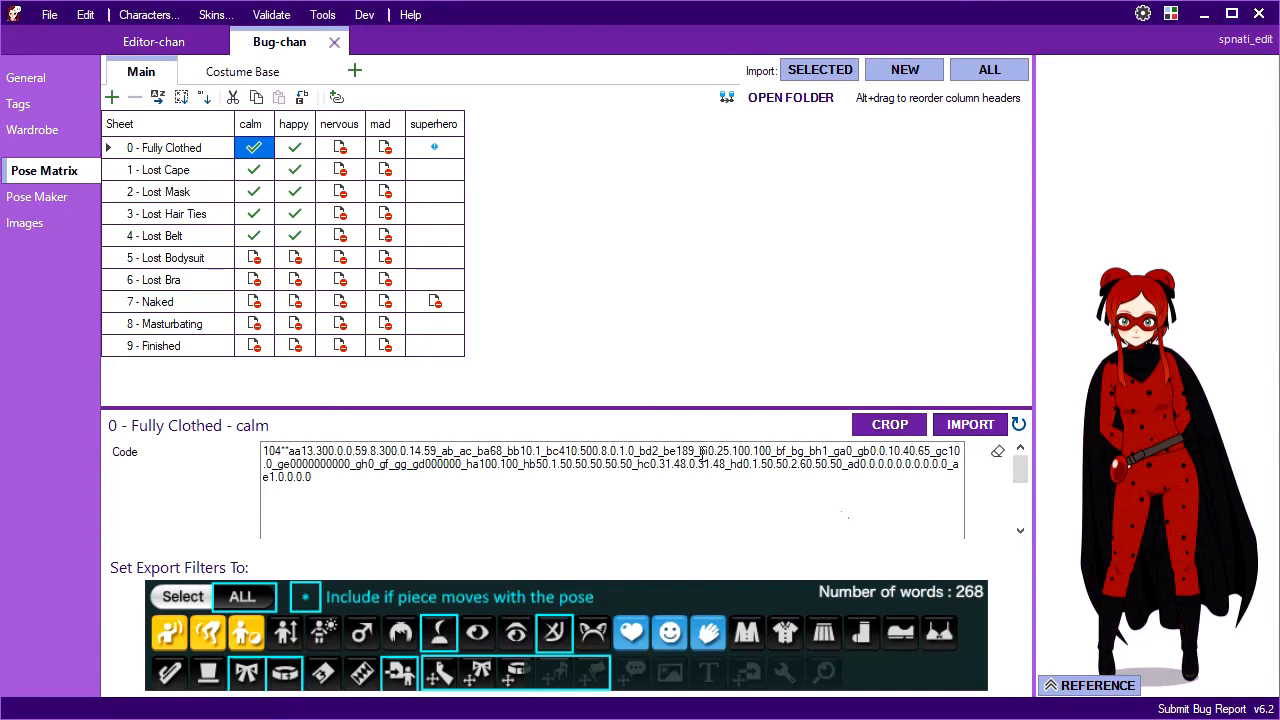
left_click(385, 235, "shift")
left_click(820, 70)
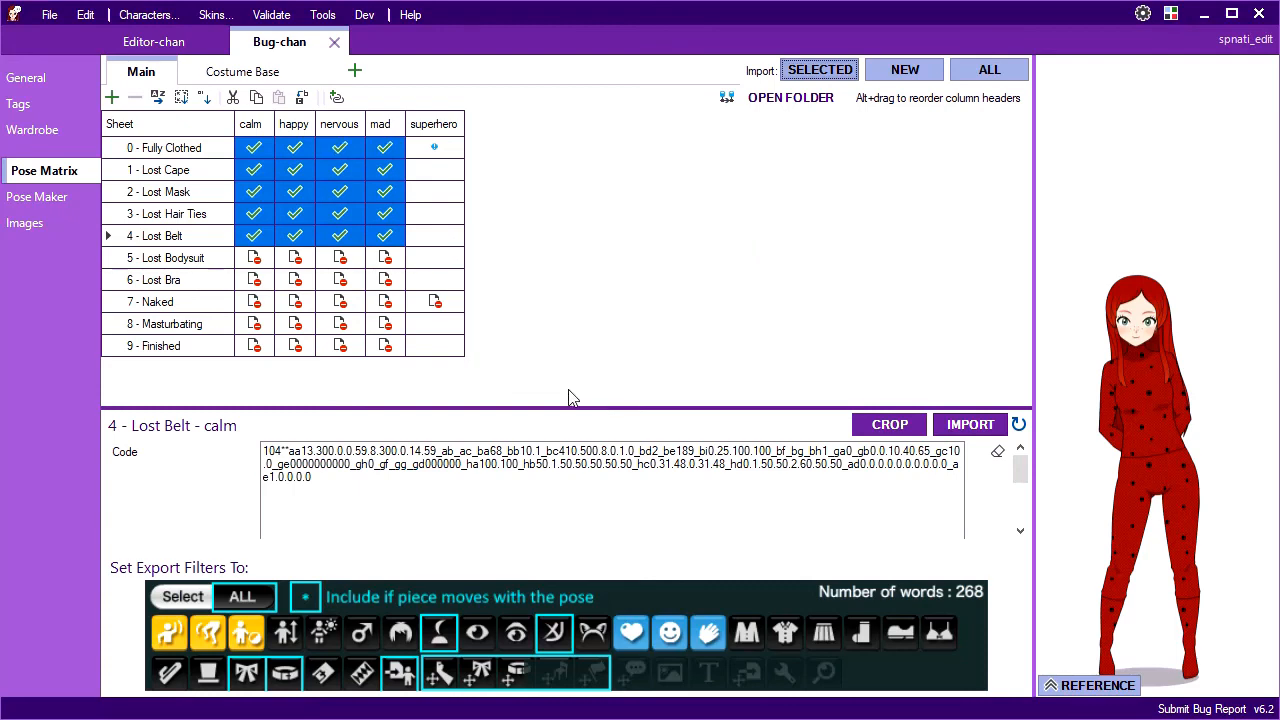
Examine the imported calm, happy, nervous and mad poses across the Fully Clothed to Lost Hair Ties stages for boots and bodysuit texture.
left_click(360, 170)
key("Down")
key("Down")
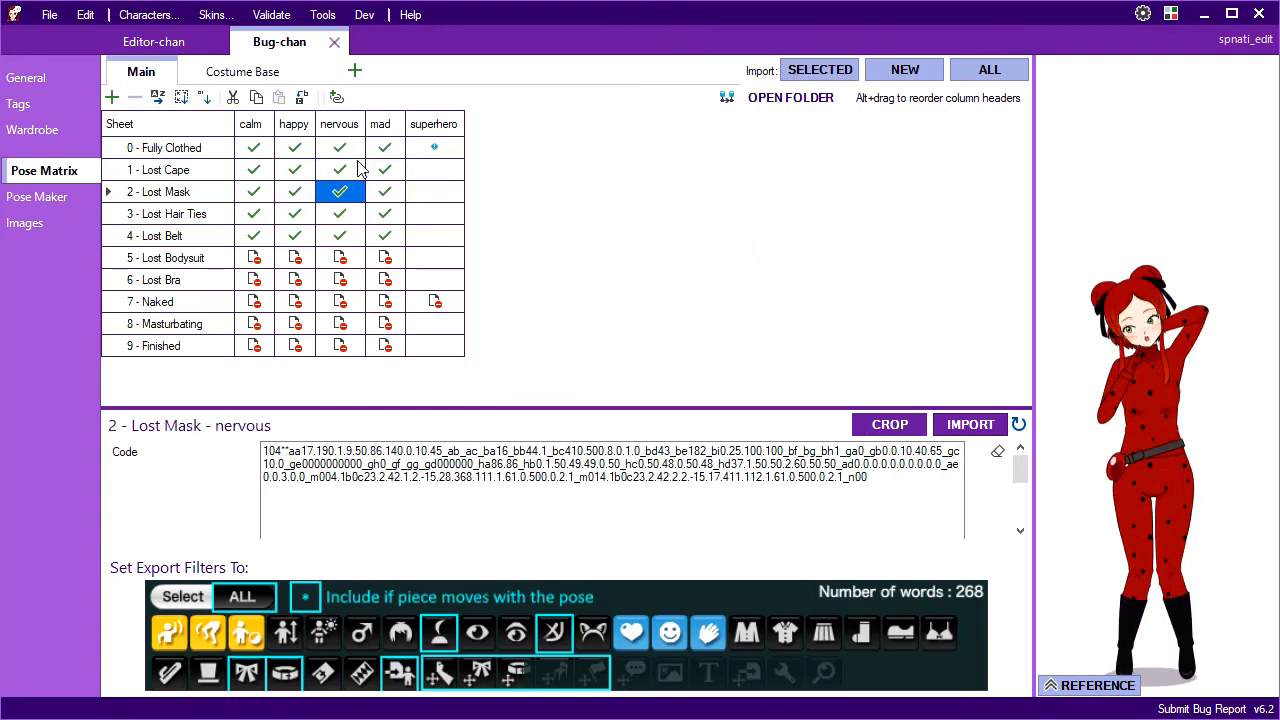
key("Left")
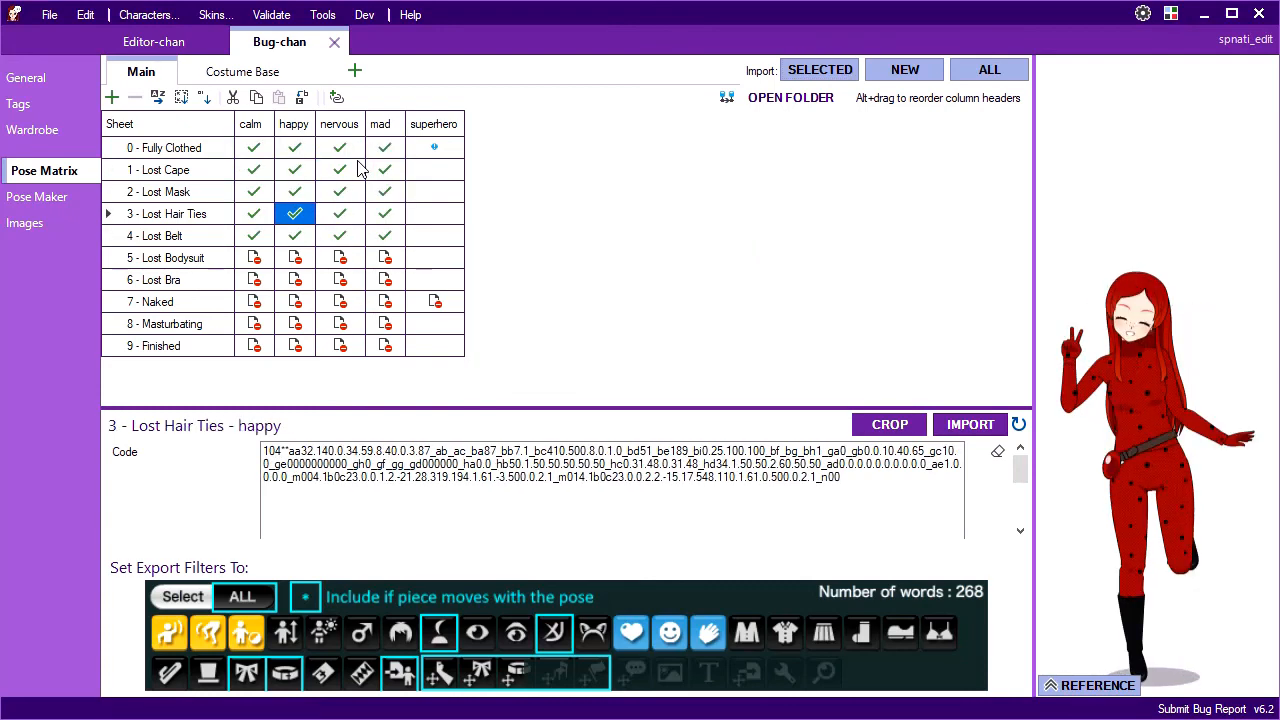
key("Up")
key("Up")
key("Left")
key("Up")
key("Right")
key("Right")
key("Right")
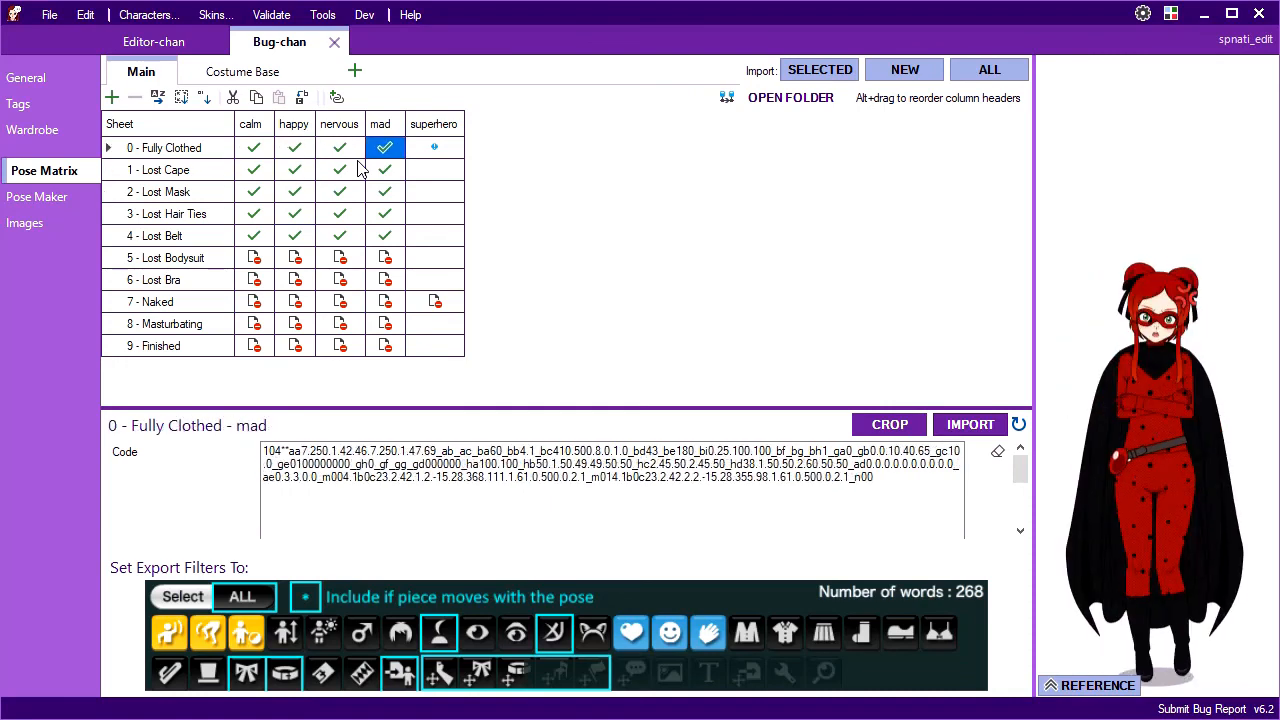
key("Right")
key("Down")
key("Down")
key("Left")
key("Left")
key("Left")
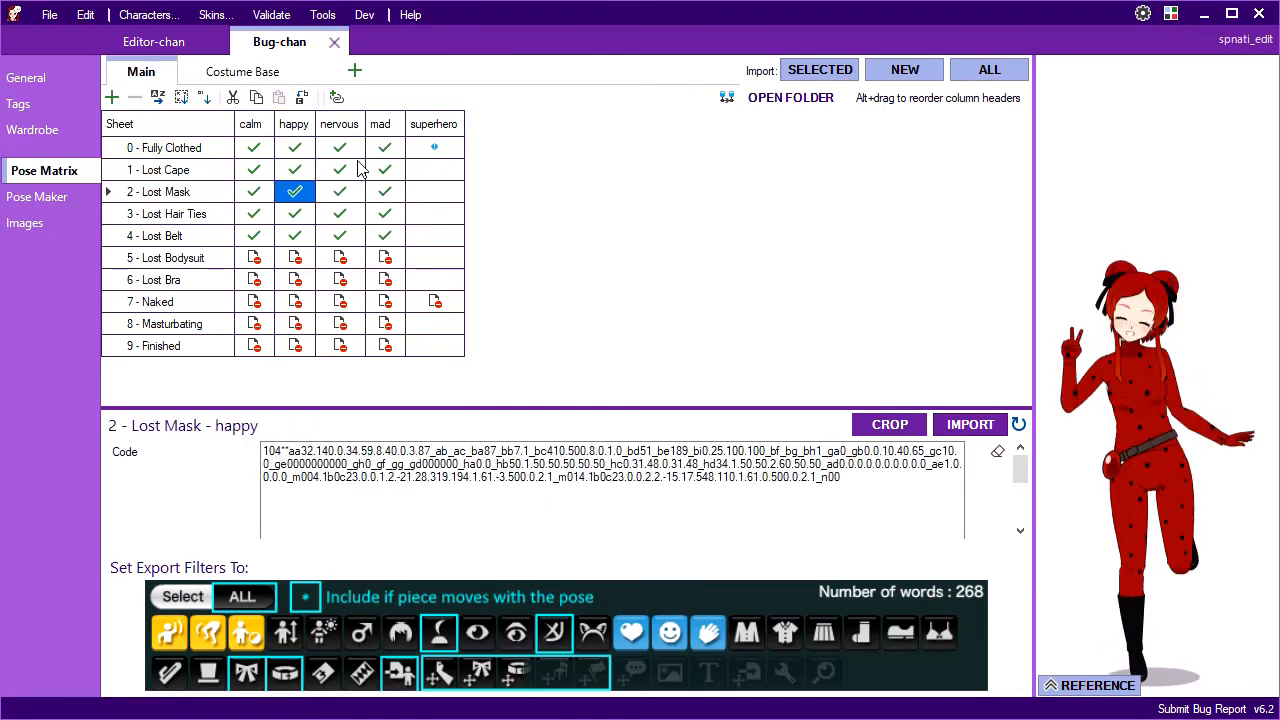
key("Up")
key("Left")
key("Up")
key("Down")
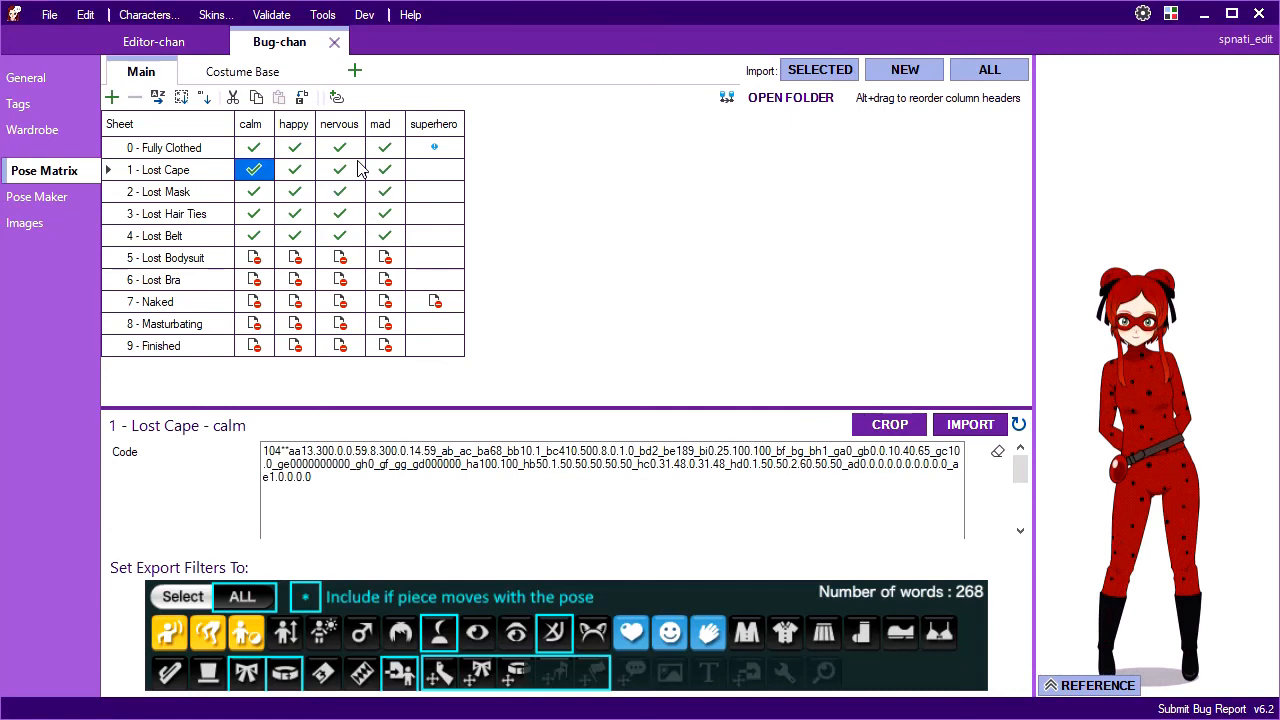